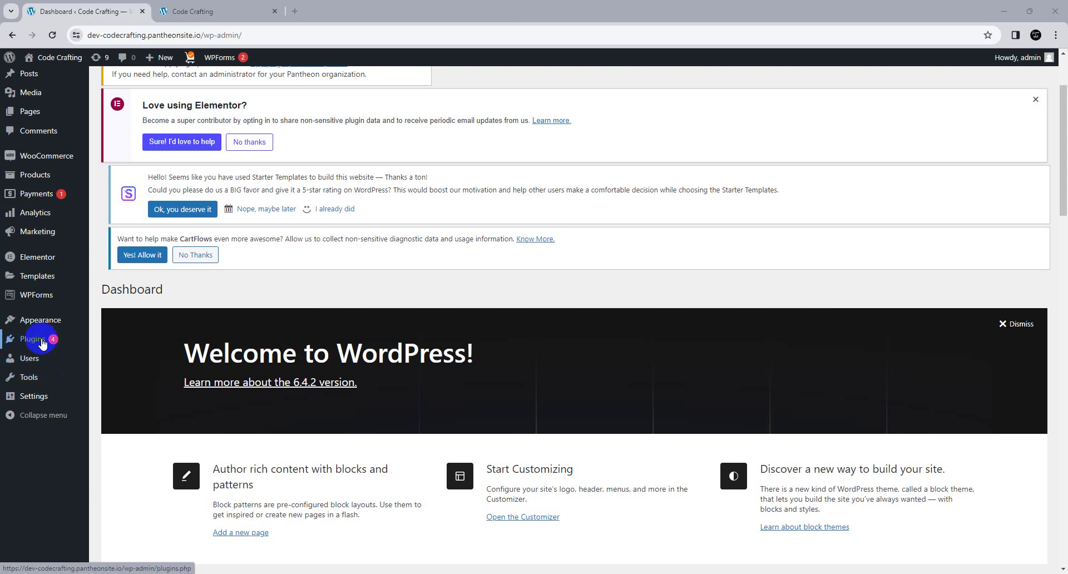
Open the Plugins page in a new tab placed right after the dashboard tab, and go to Add New Plugin
middle_click(42, 343)
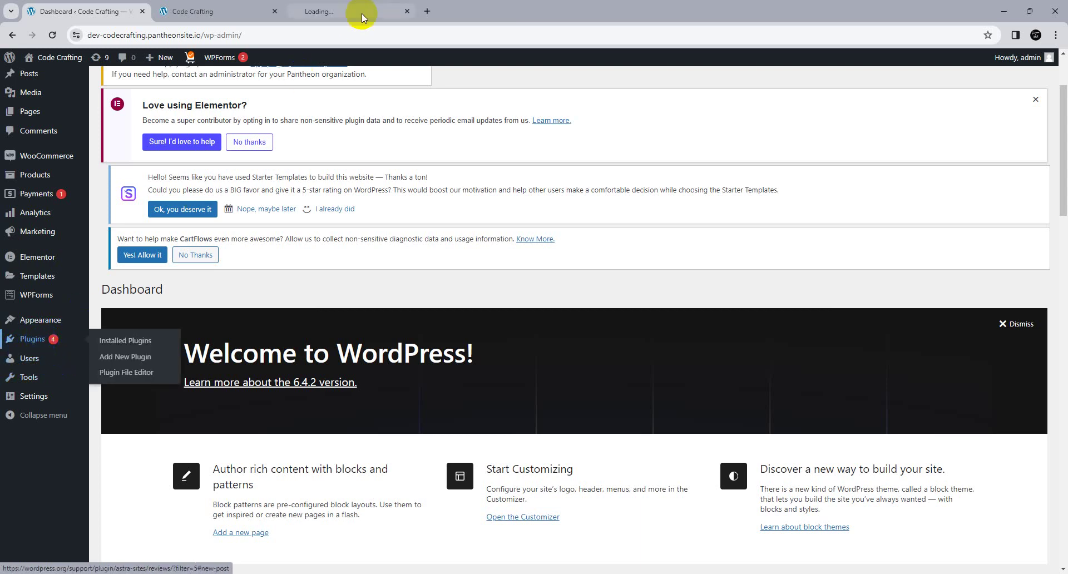
left_click(362, 13)
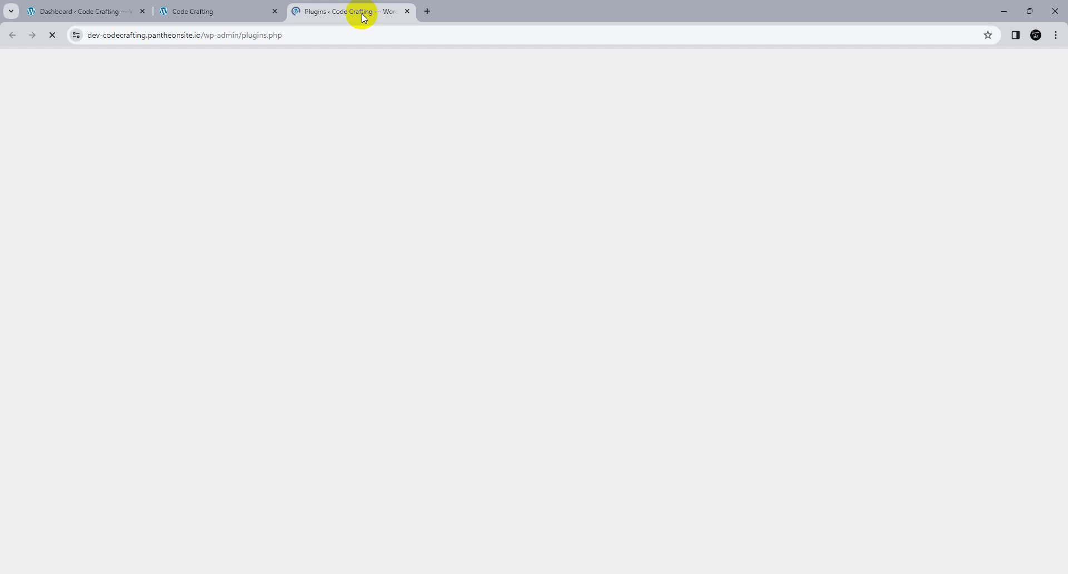
left_click_drag(362, 14, 203, 4)
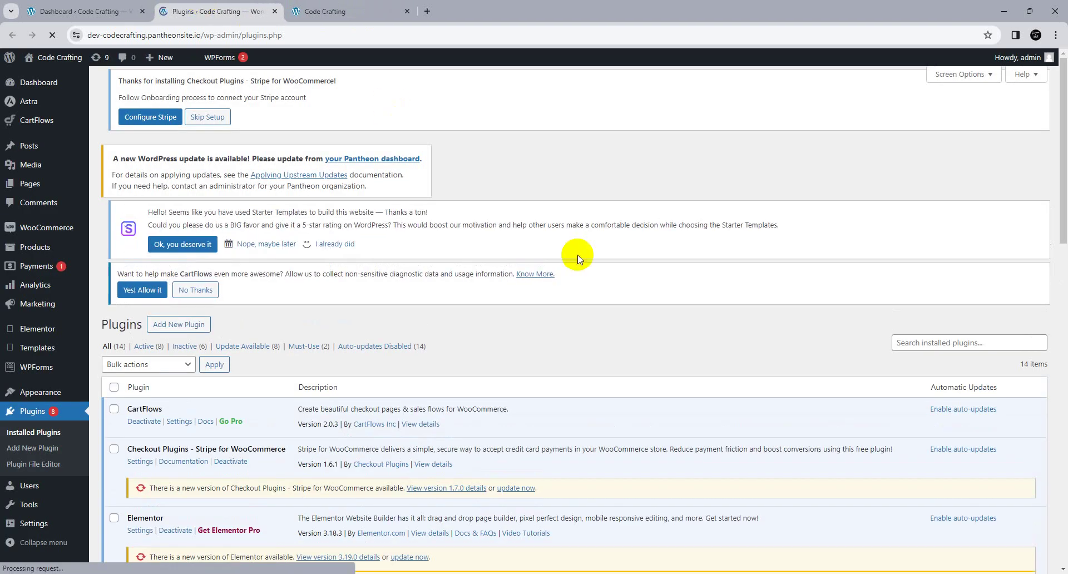
left_click(200, 324)
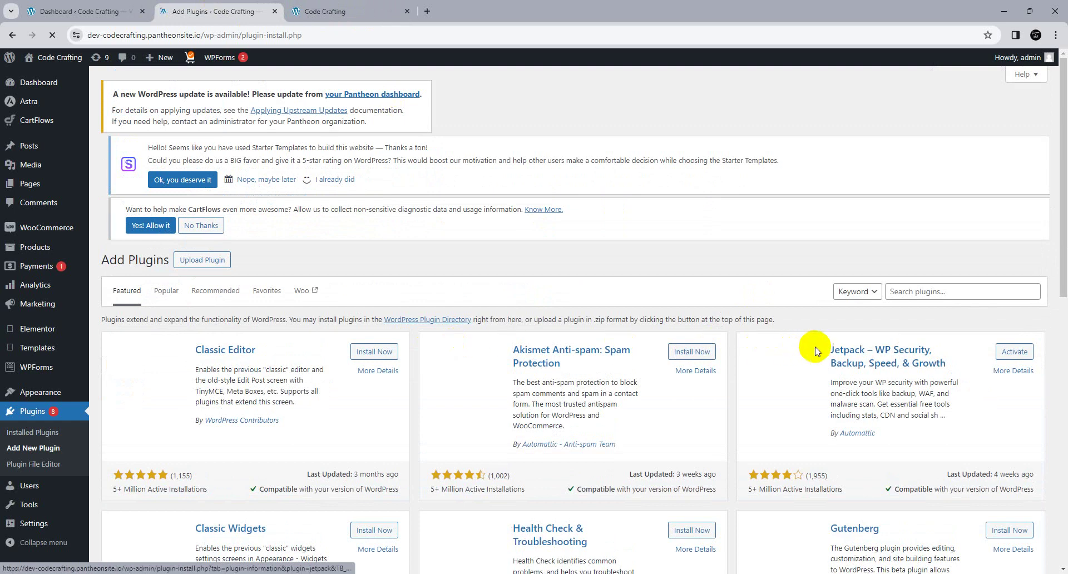
Search the plugins for "custom fields", and install and activate Advanced Custom Fields (ACF)
left_click(931, 295)
type("custom")
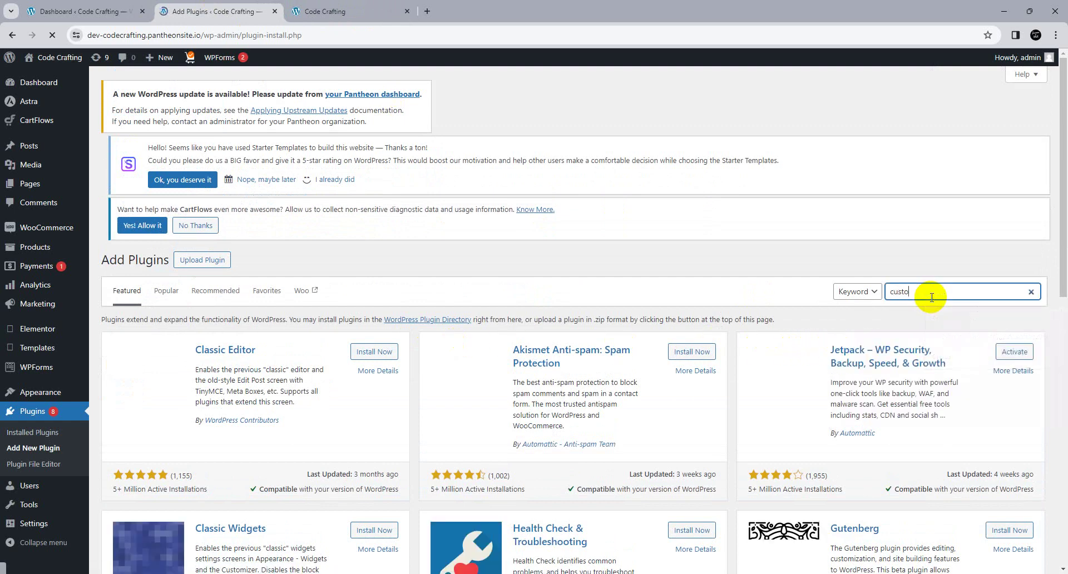
type(" fields")
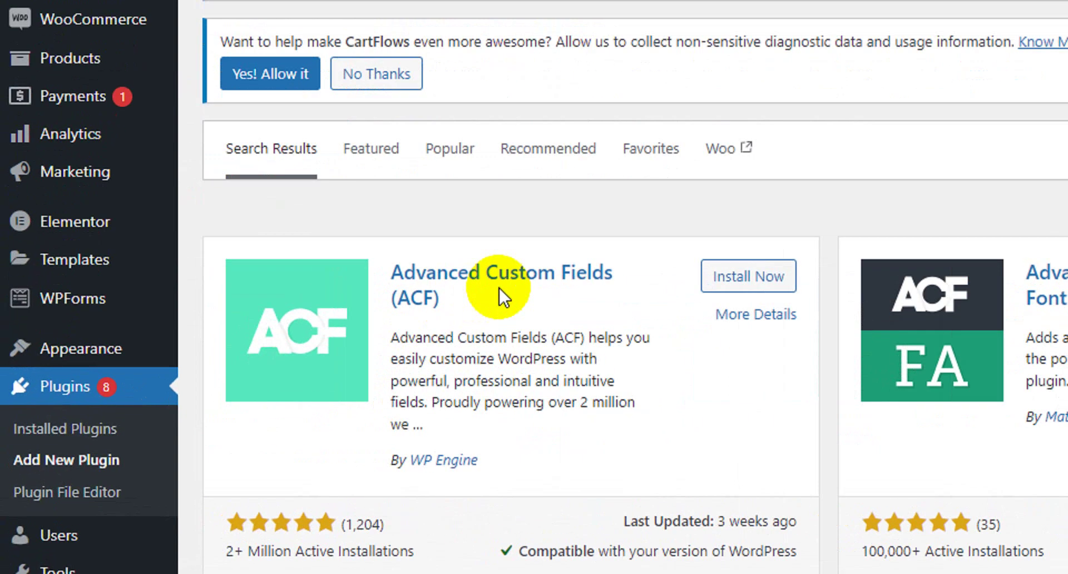
left_click(771, 277)
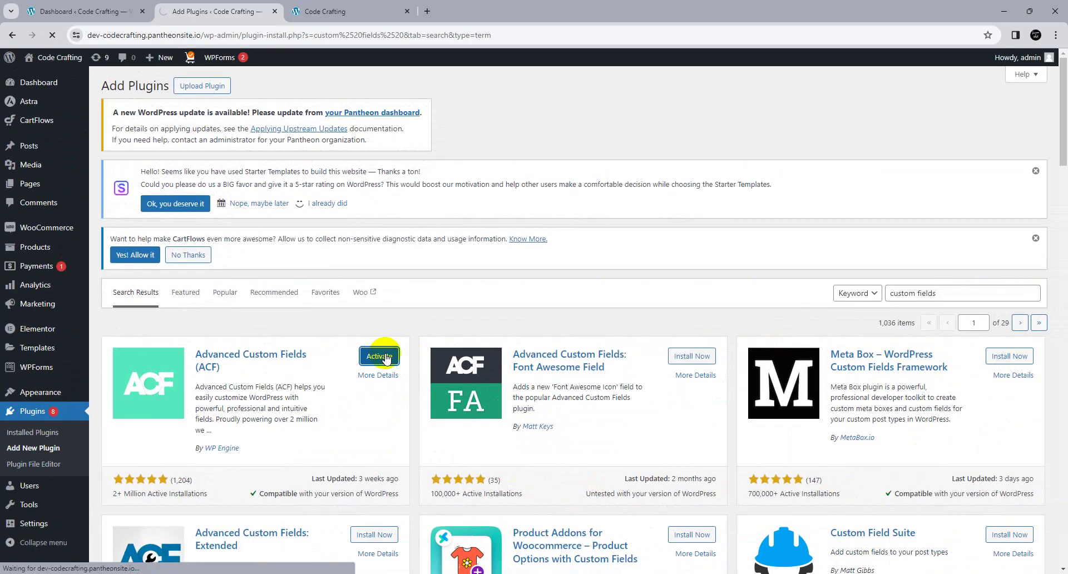
left_click(774, 279)
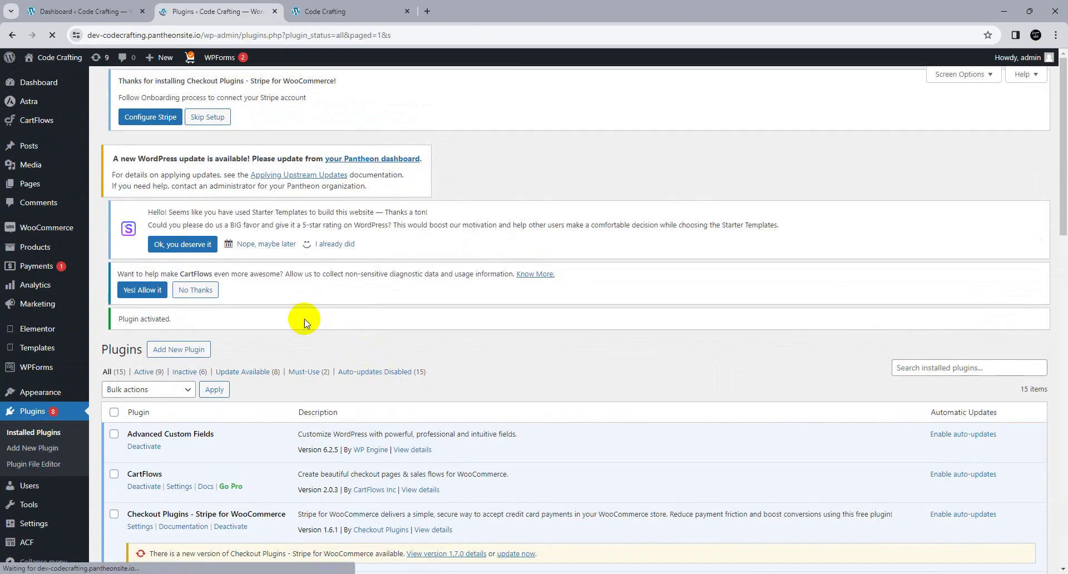
Open the Field Groups page of ACF and bring its Add Your First Field Group area into view
scroll(299, 312, "down", 4)
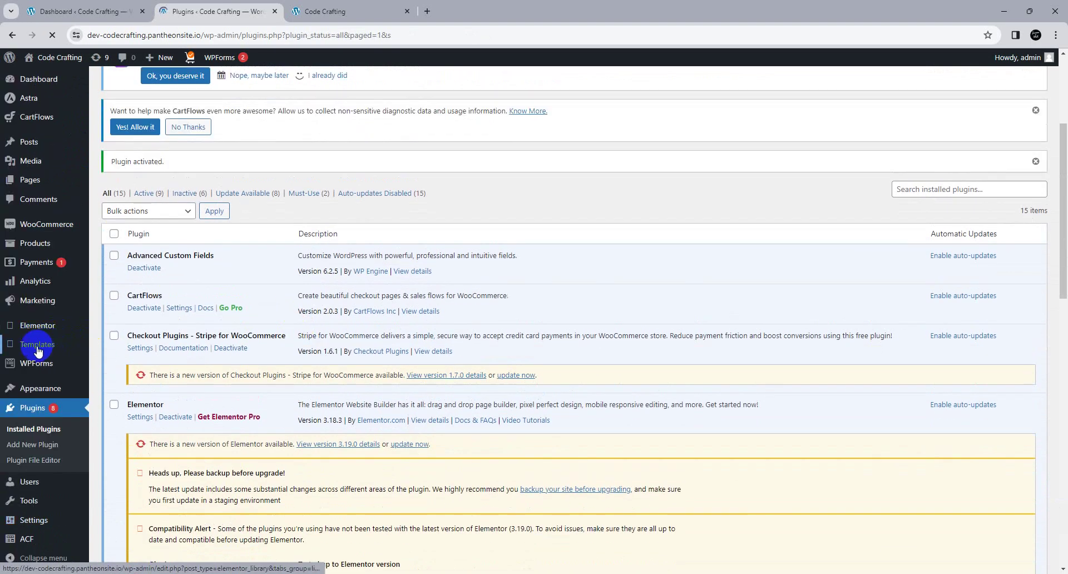
scroll(51, 457, "down", 3)
mouse_move(27, 538)
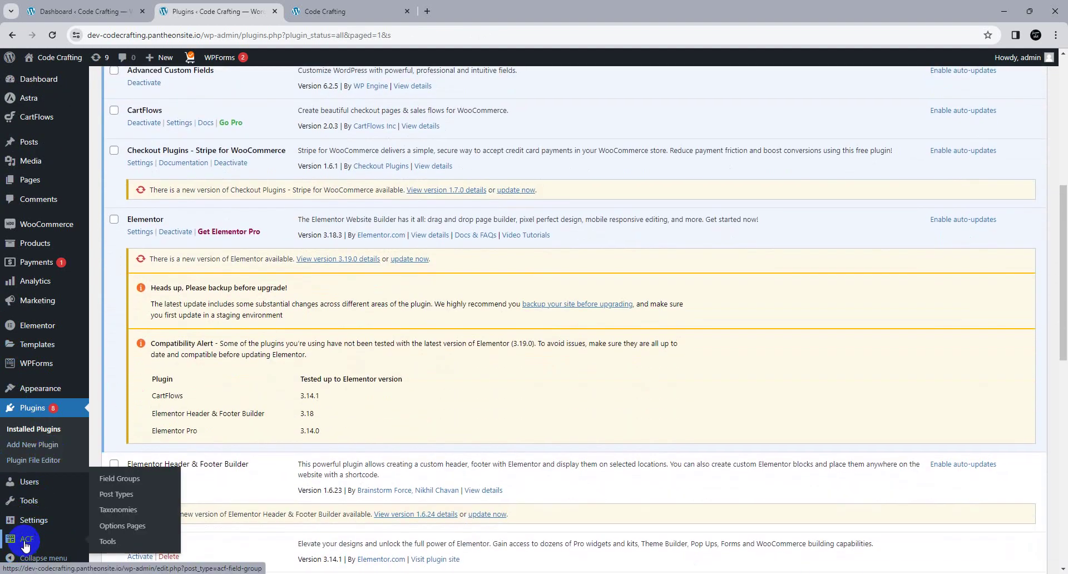
left_click(124, 482)
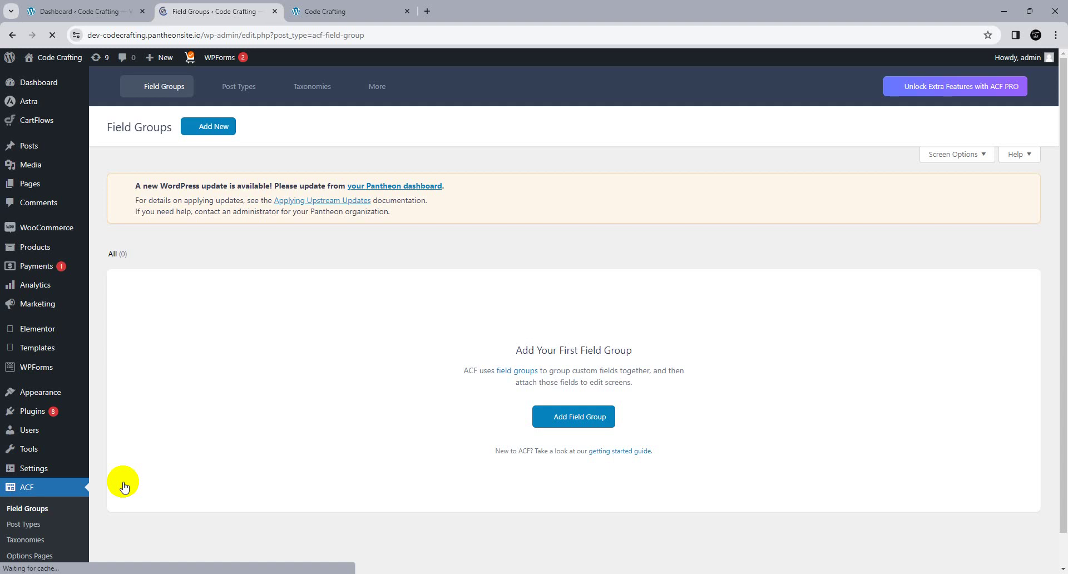
scroll(122, 485, "down", 1)
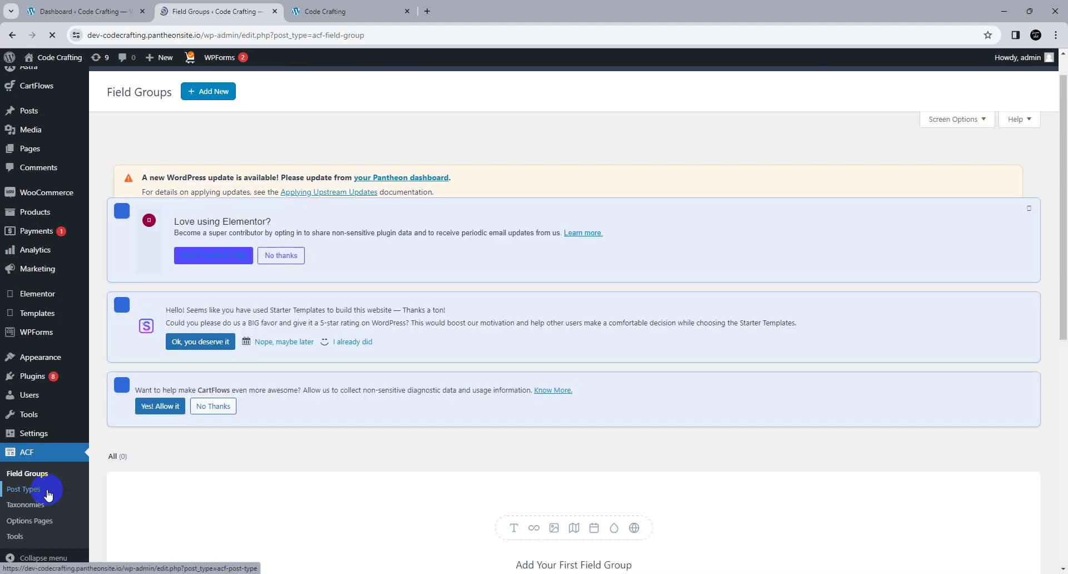
scroll(306, 451, "down", 3)
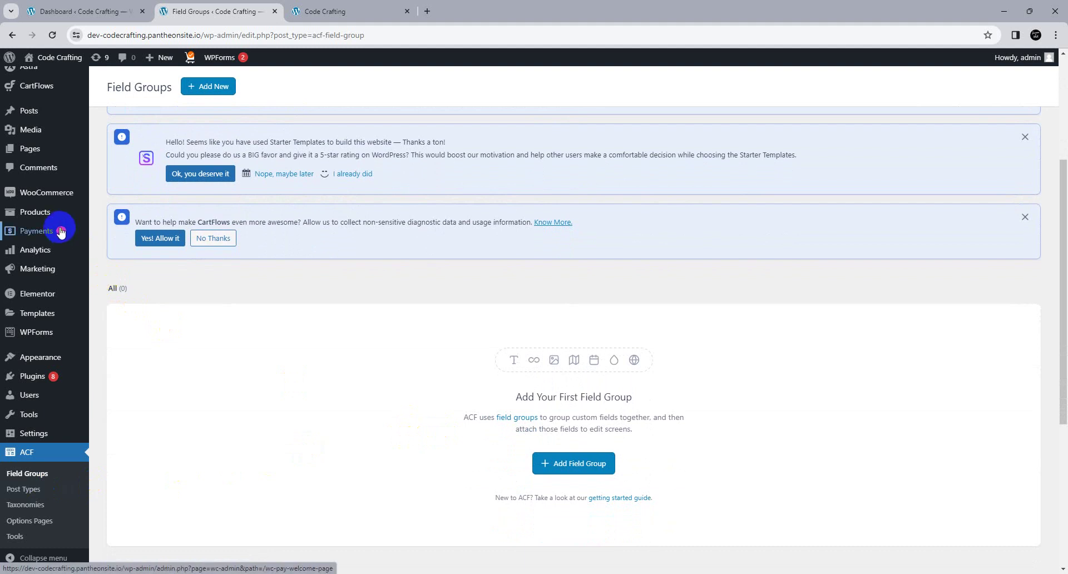
Open the products list in a new tab and return to the Field Groups page
left_click(52, 209)
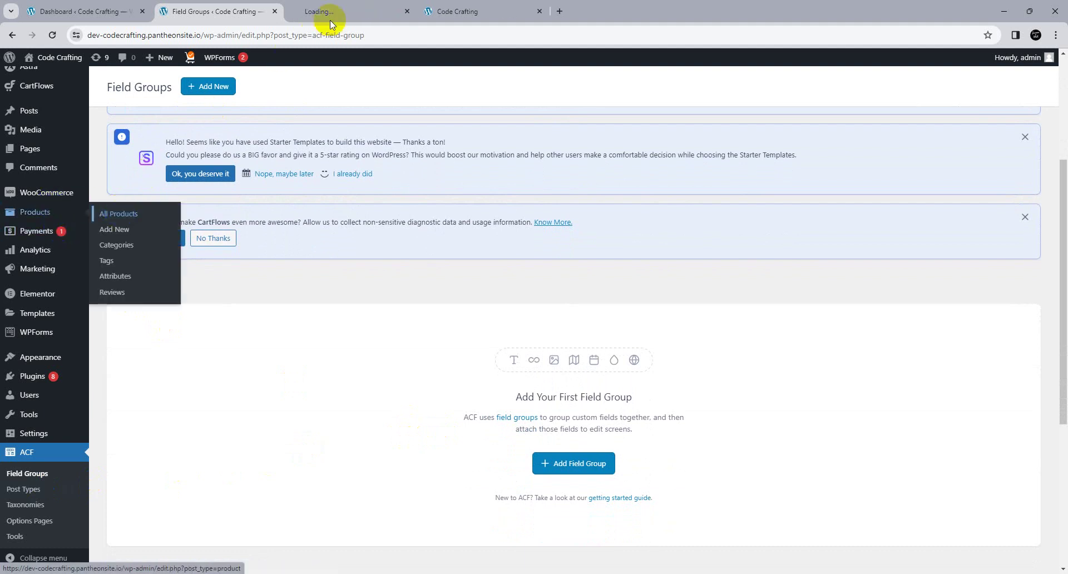
left_click(335, 18)
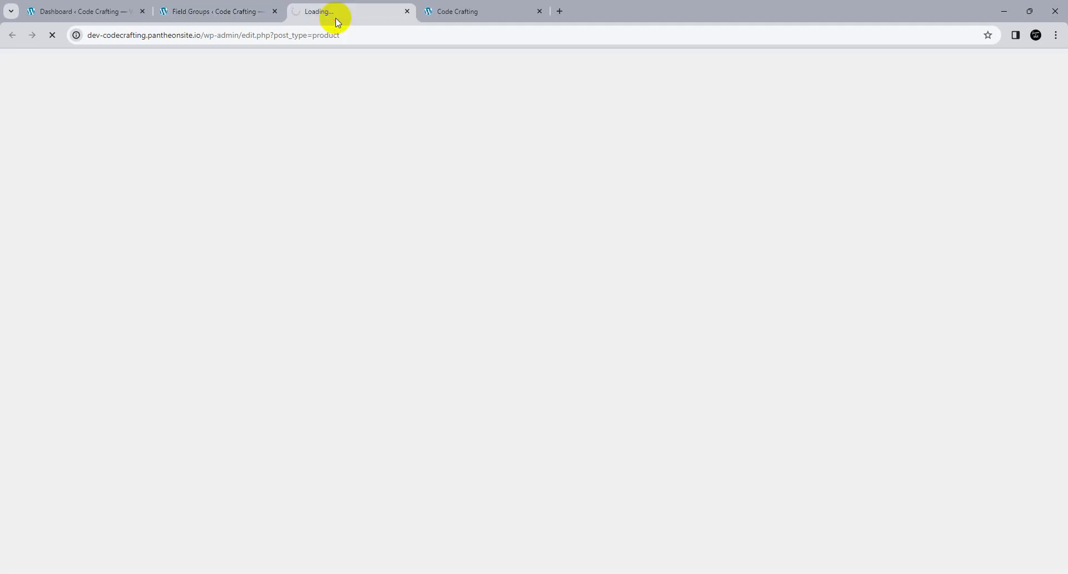
left_click(217, 3)
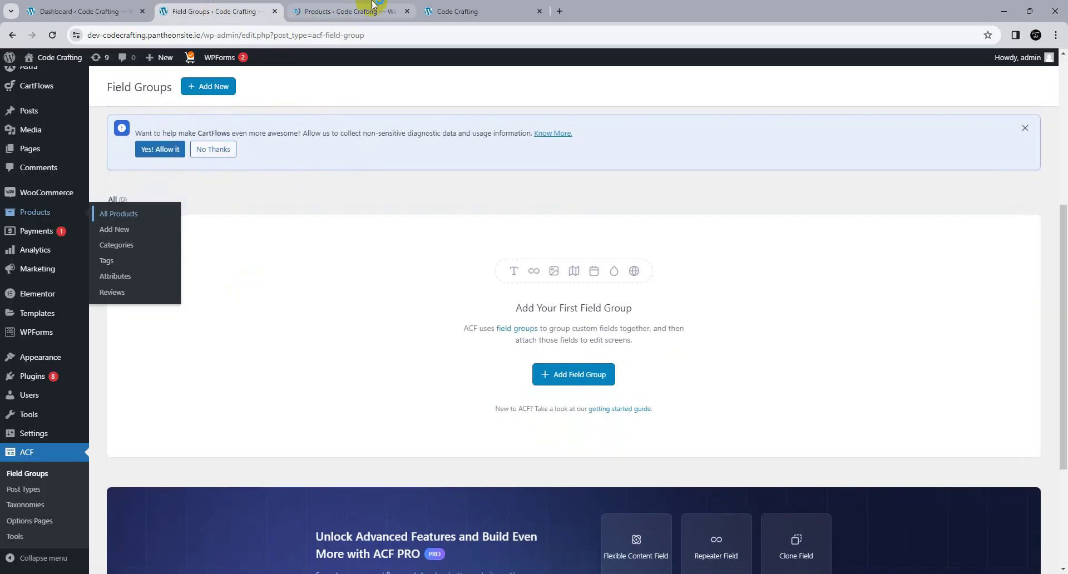
left_click(372, 4)
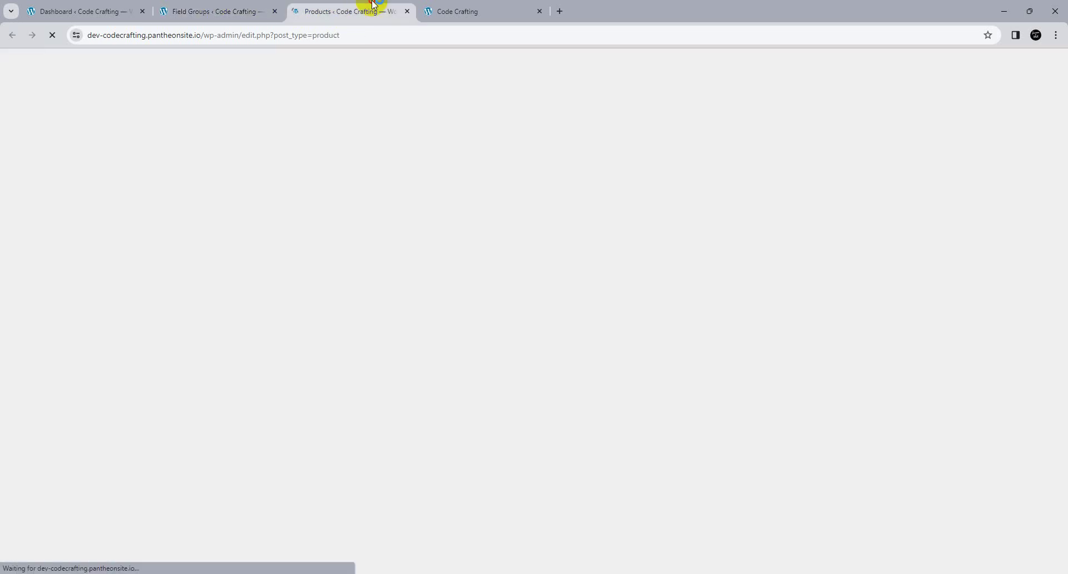
left_click(212, 5)
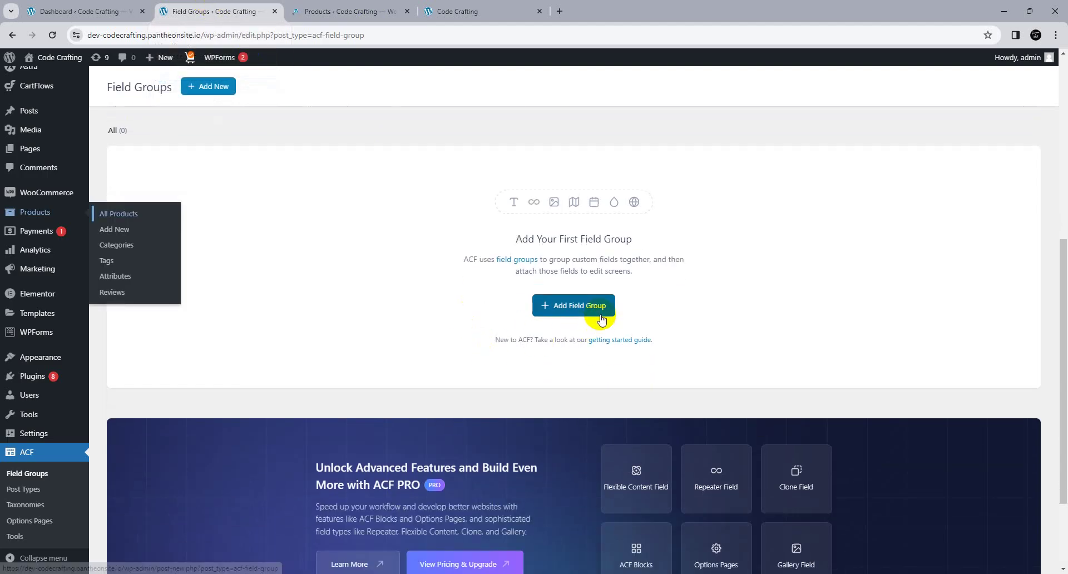
Start a new ACF field group and check the products list tab while it loads
left_click(600, 317)
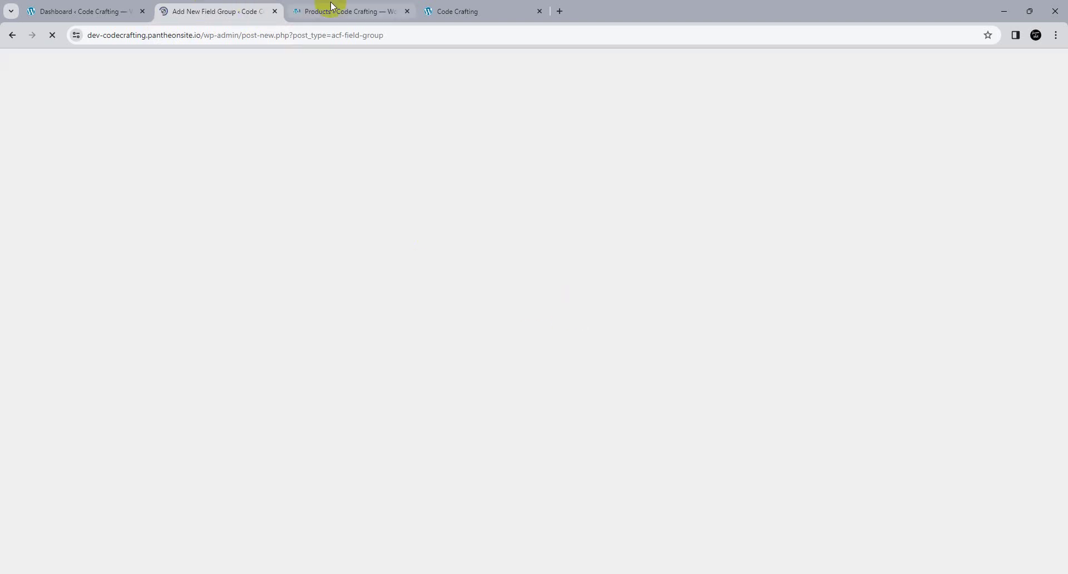
left_click(332, 7)
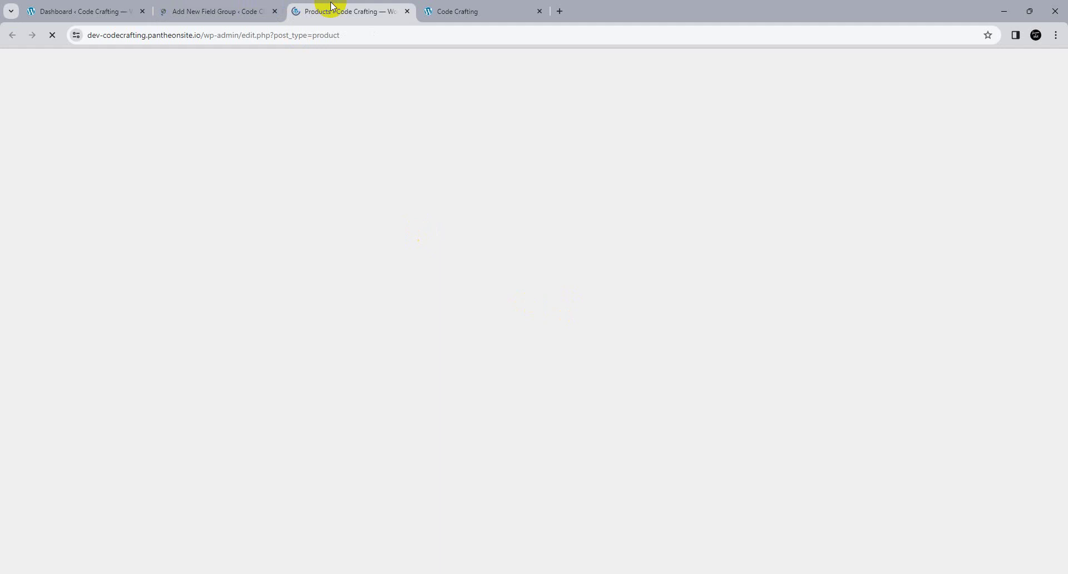
Open the Pages list in a new tab from the dashboard and close the Products tab
left_click(72, 8)
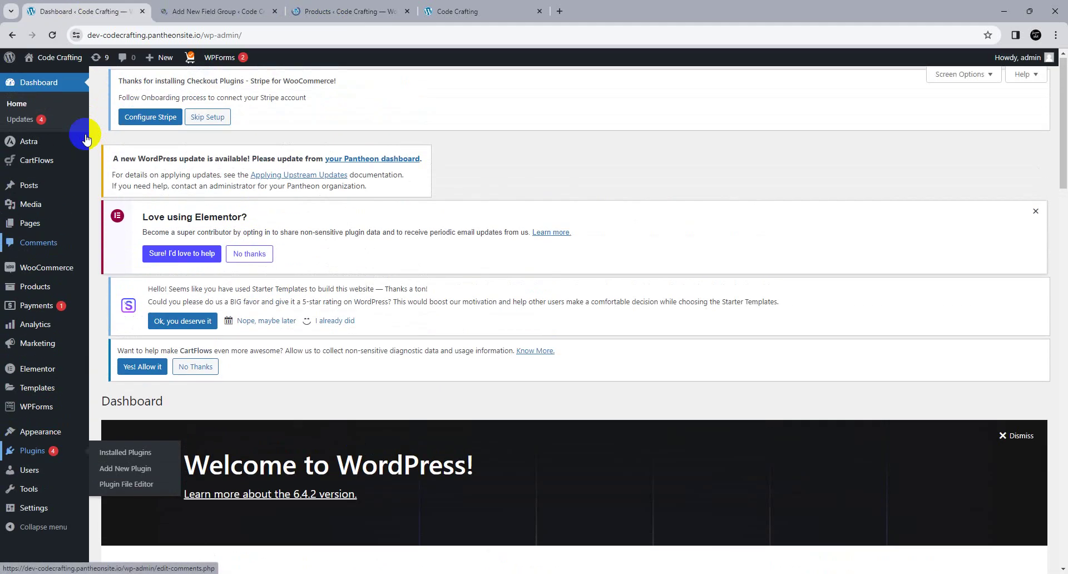
middle_click(43, 225)
left_click(453, 5)
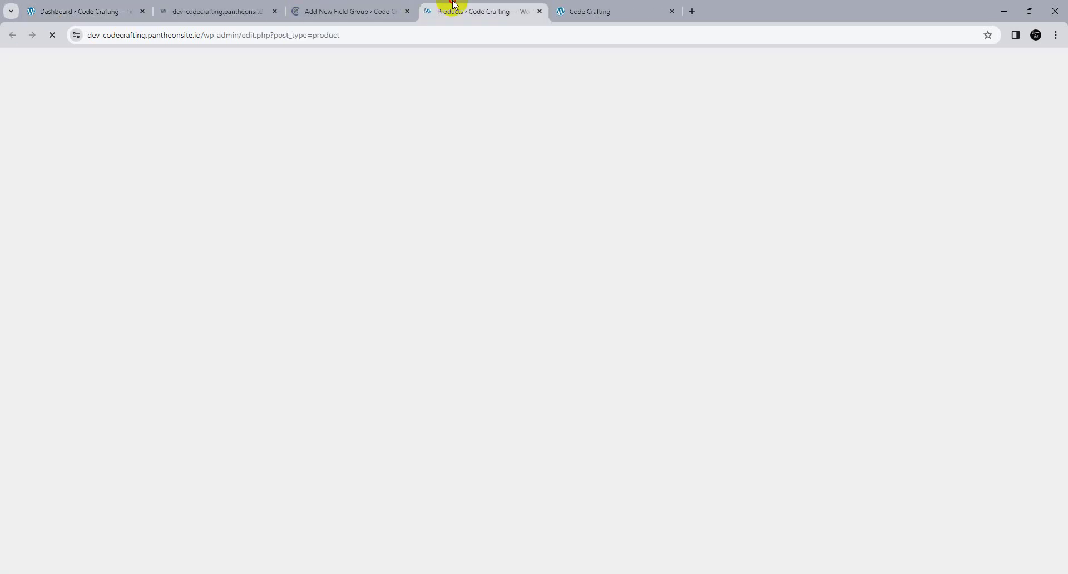
left_click(540, 12)
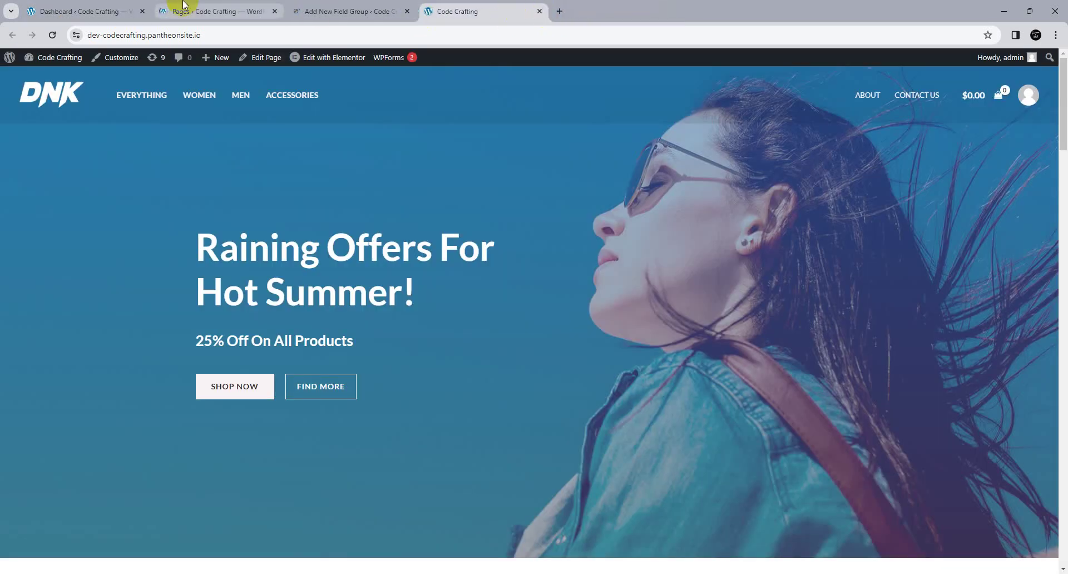
left_click(183, 5)
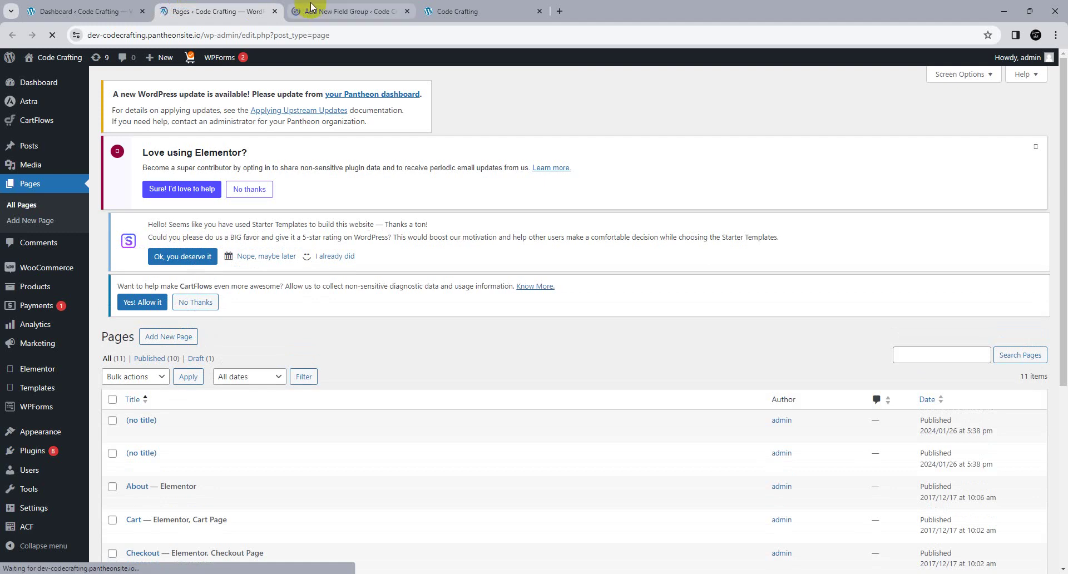
Return to the new field group, add a field to it and open that field for editing
left_click(311, 7)
scroll(336, 269, "down", 3)
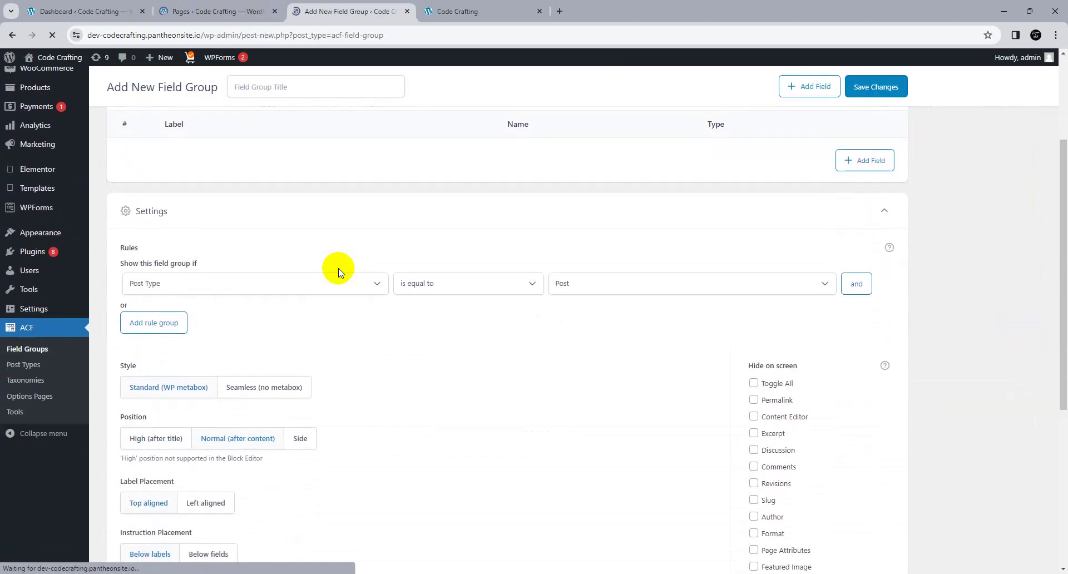
left_click(300, 284)
scroll(300, 281, "up", 3)
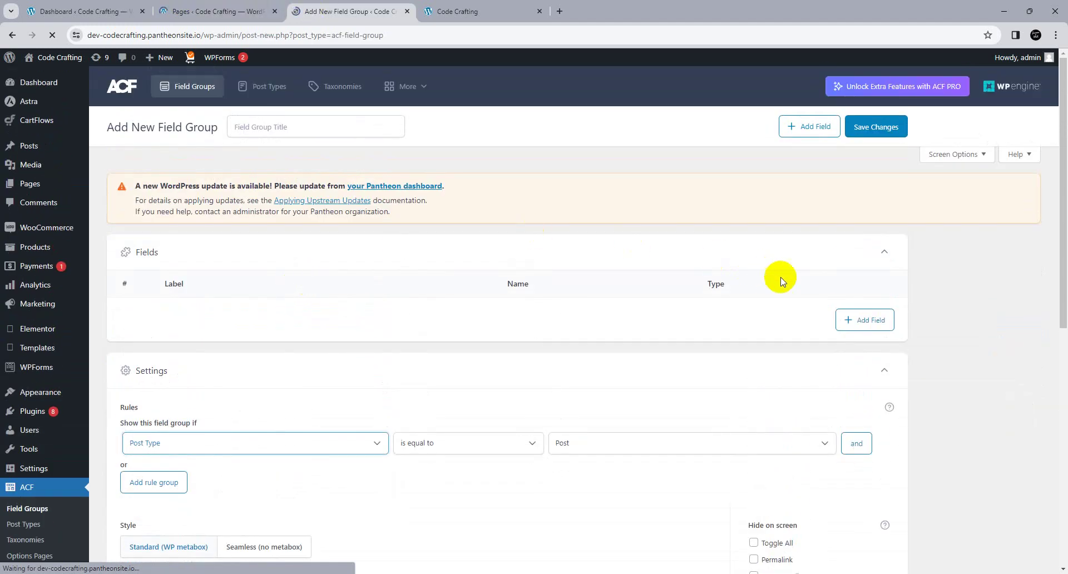
left_click(850, 313)
scroll(362, 288, "down", 2)
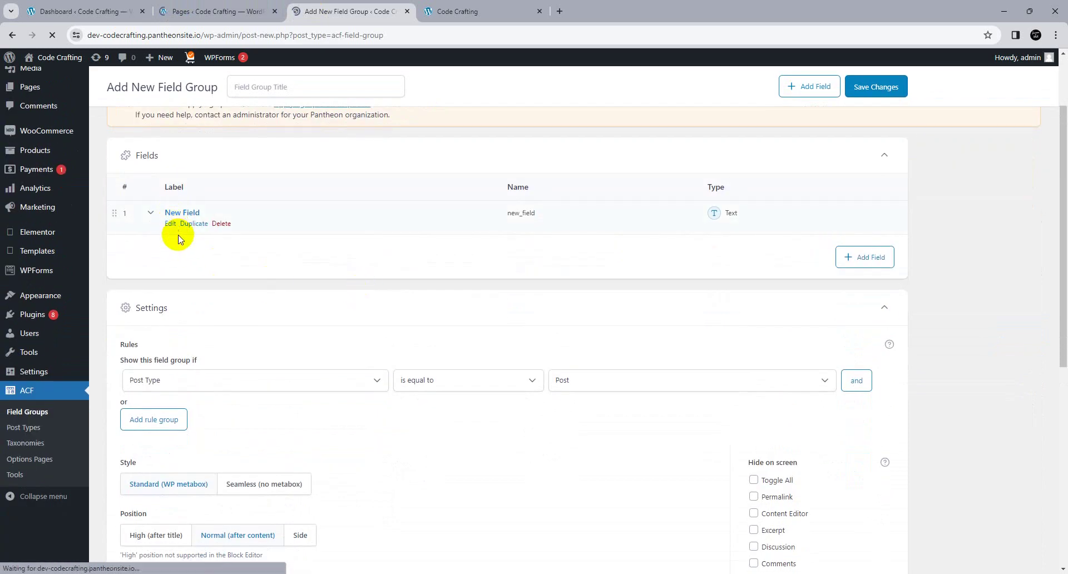
left_click(170, 224)
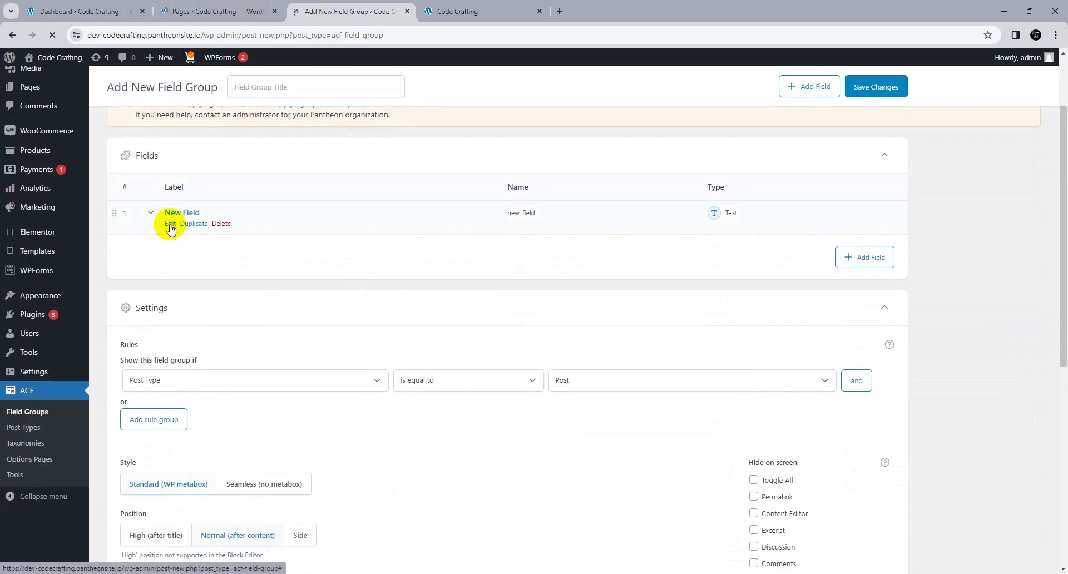
key("ctrl+1")
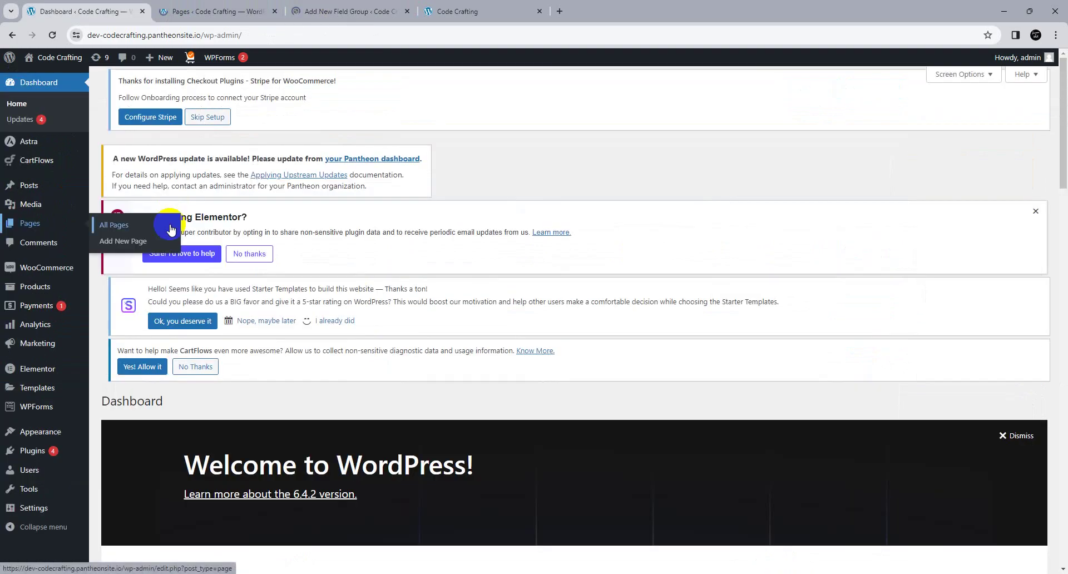
scroll(398, 267, "down", 2)
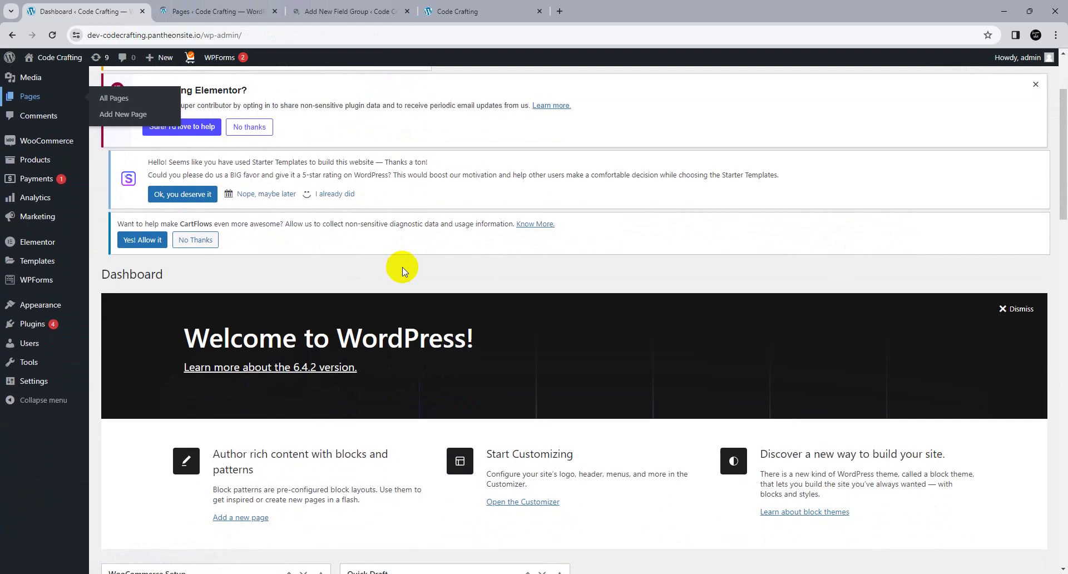
left_click(321, 6)
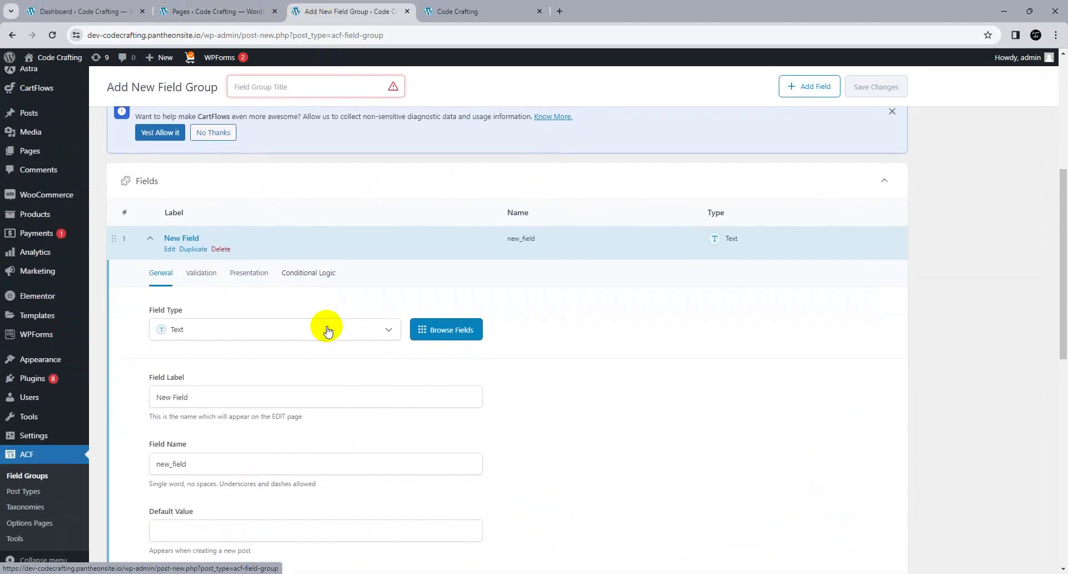
Title the new field group "Extra Data"
left_click(284, 90)
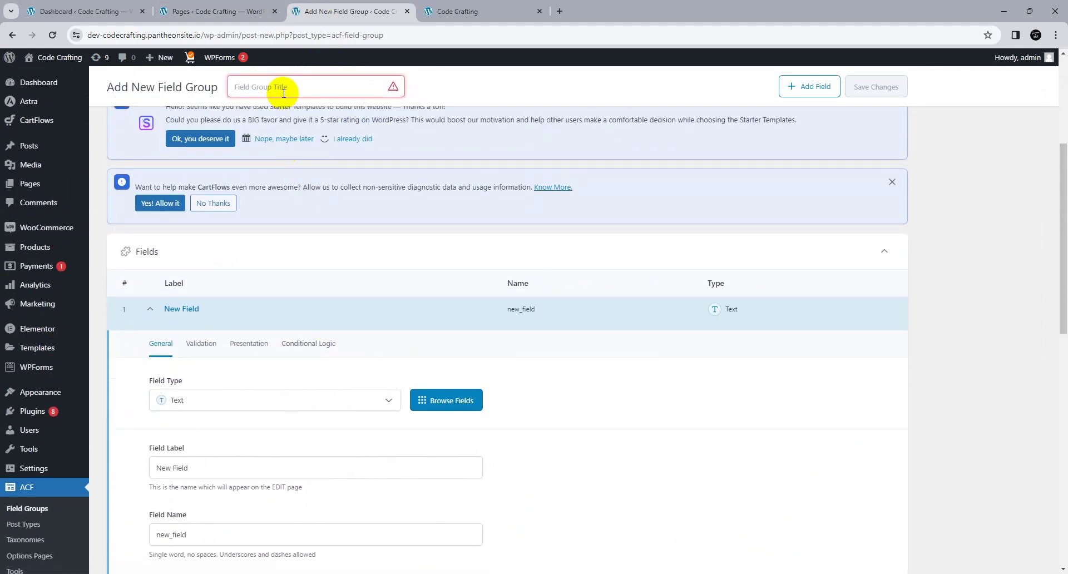
type("Extra Data")
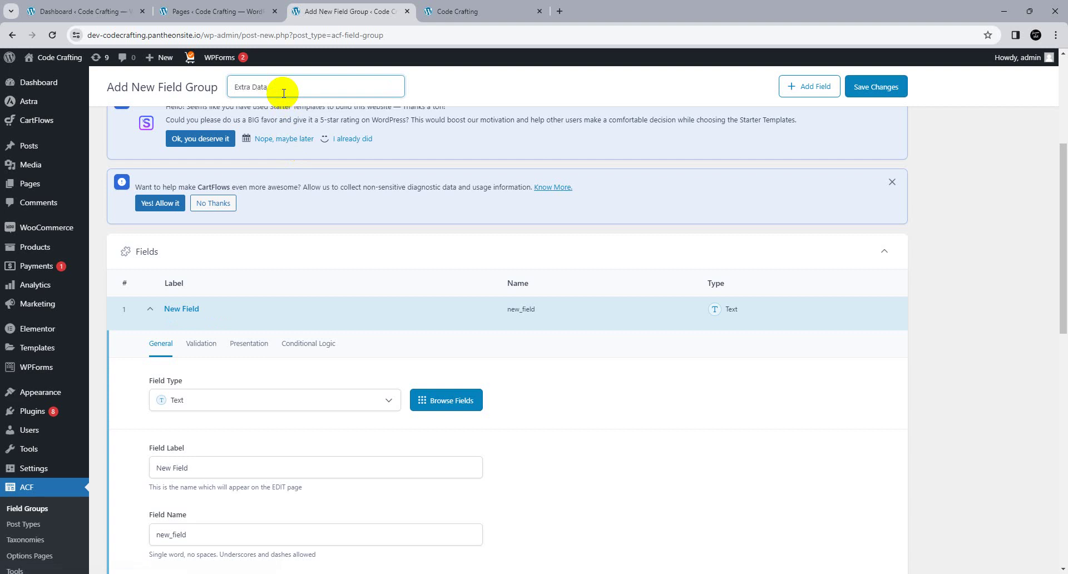
Review the available field types for the first field and choose Text
scroll(278, 106, "down", 3)
left_click(232, 275)
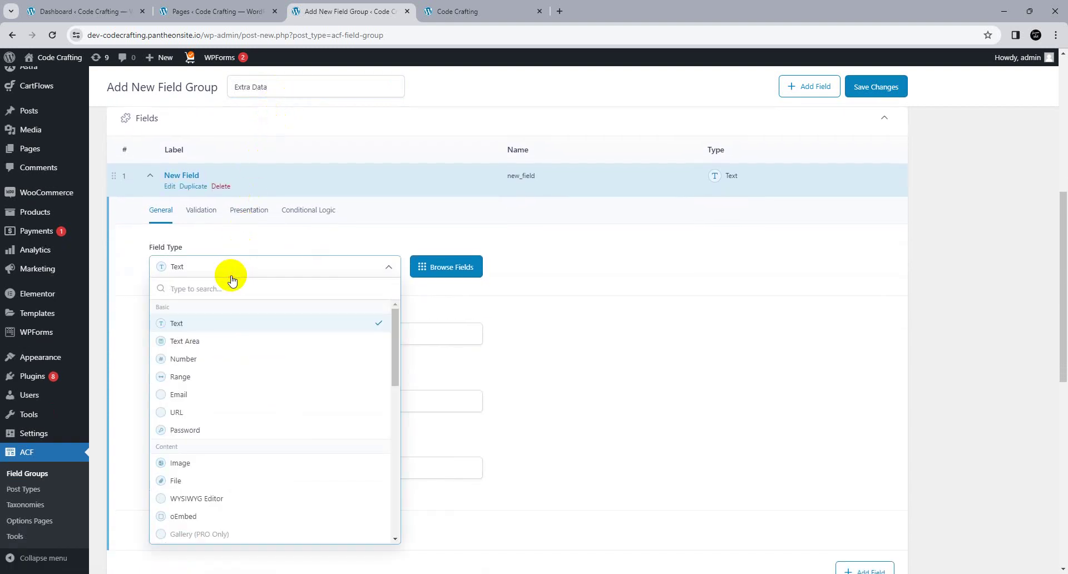
scroll(232, 278, "down", 2)
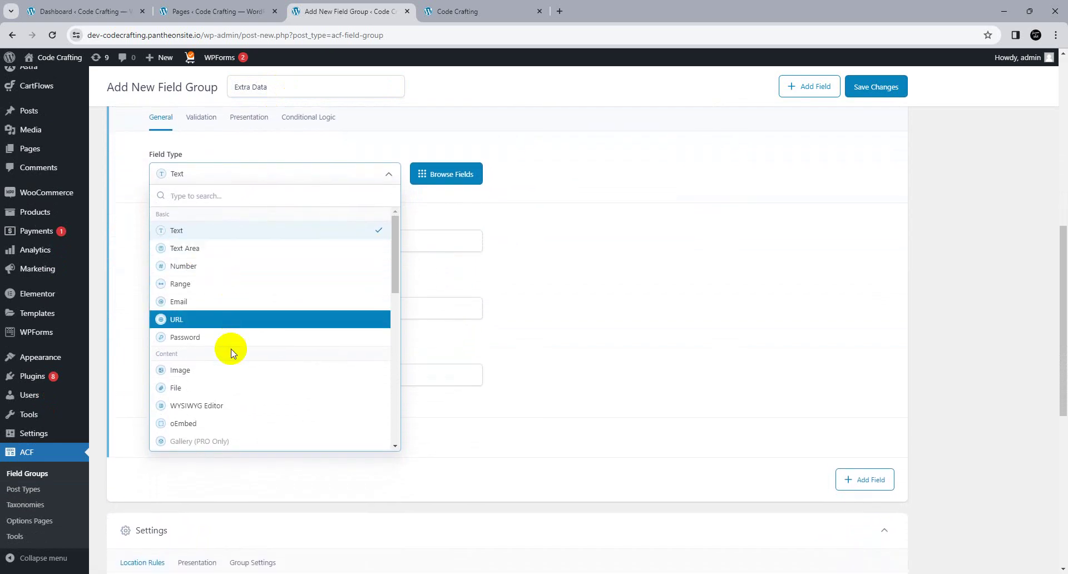
scroll(231, 354, "down", 5)
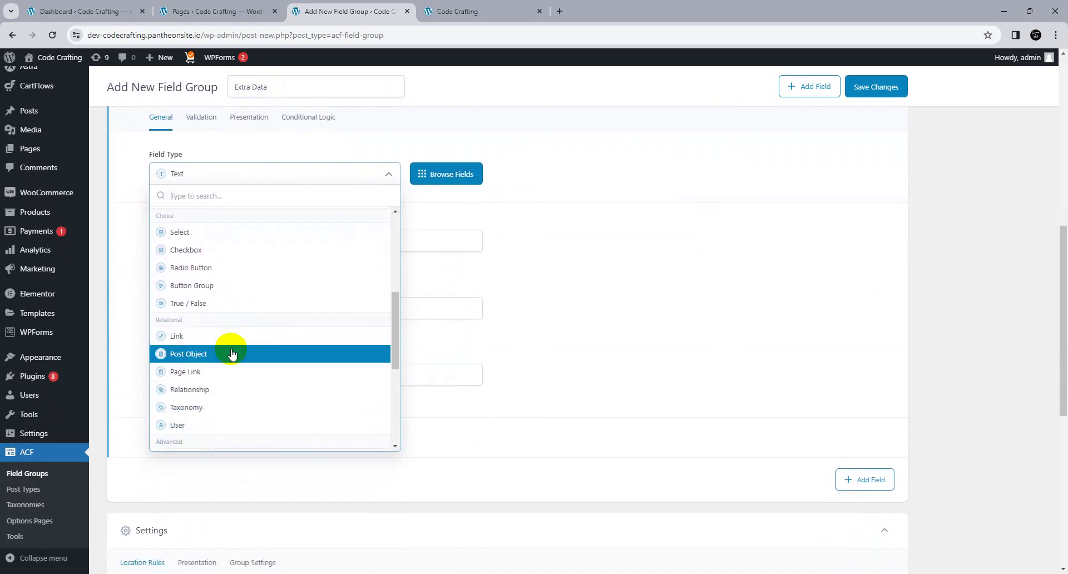
scroll(232, 354, "down", 4)
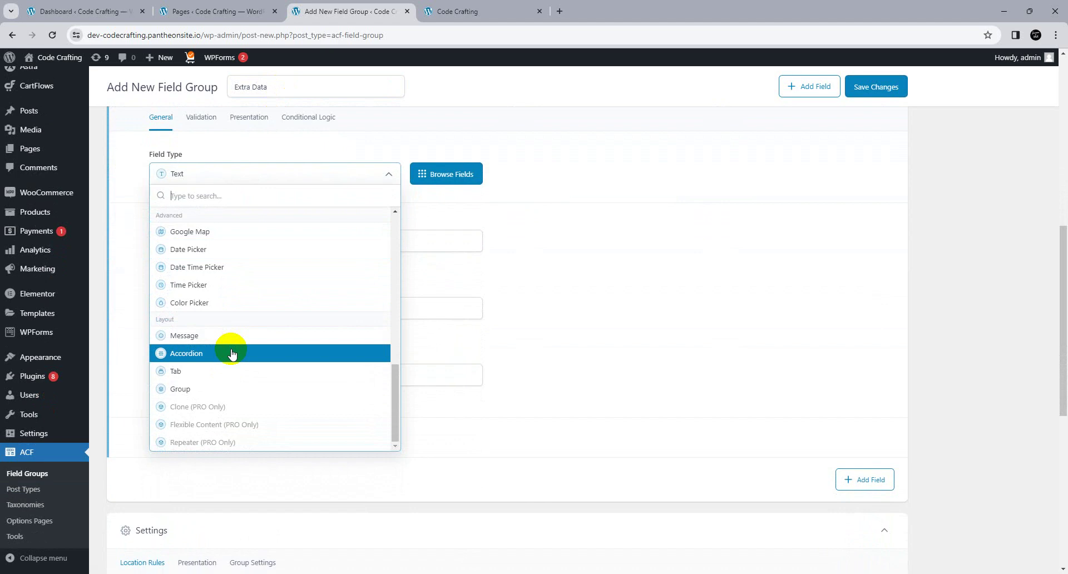
scroll(230, 353, "up", 9)
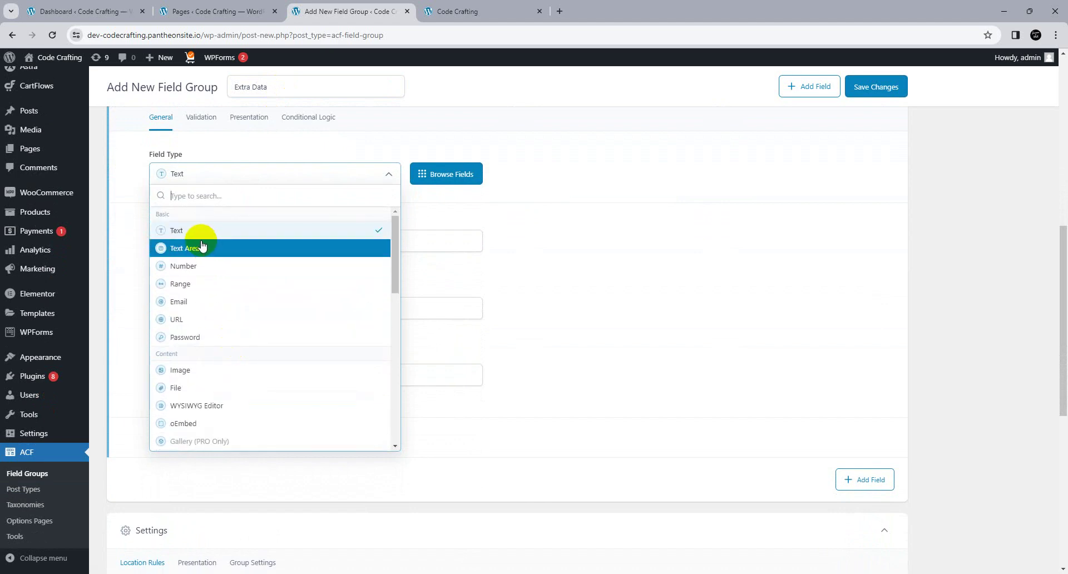
left_click(200, 236)
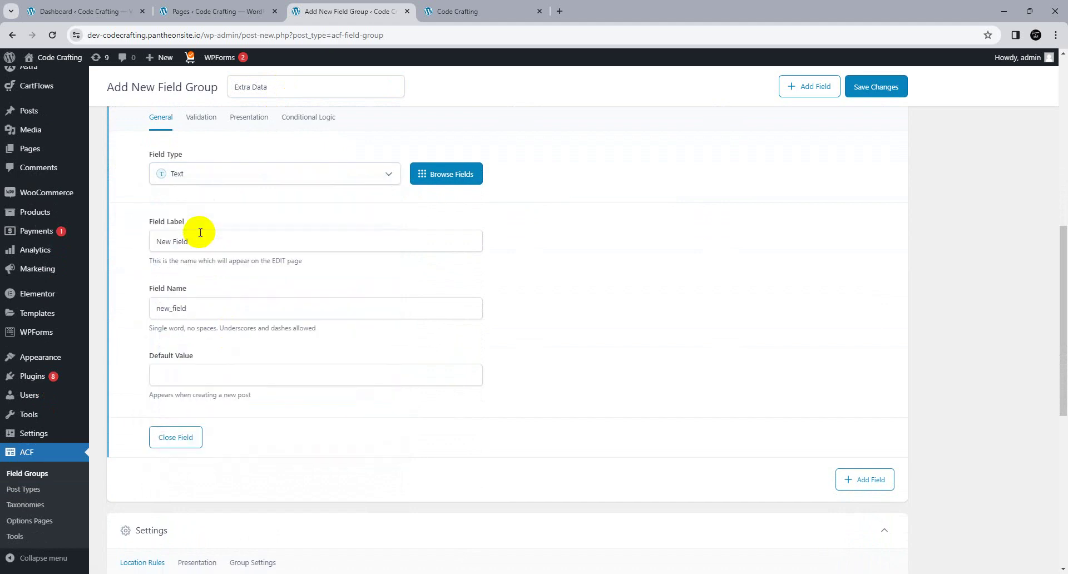
Set the first field's label to "Heading" and its name to "heading"
double_click(197, 242)
triple_click(198, 242)
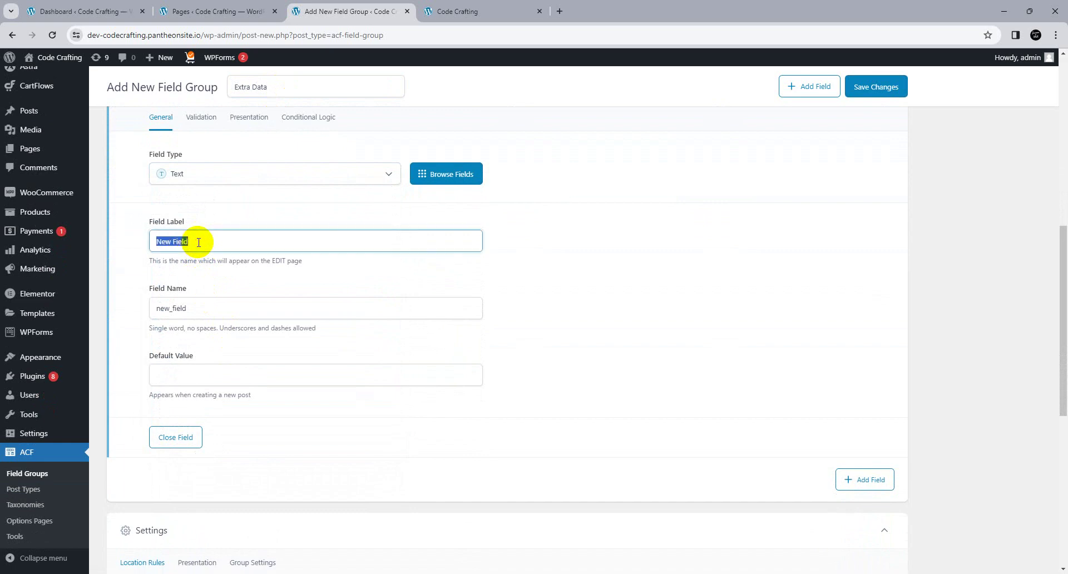
type("Heading")
left_click(608, 326)
double_click(209, 308)
key("BackSpace")
type("heading")
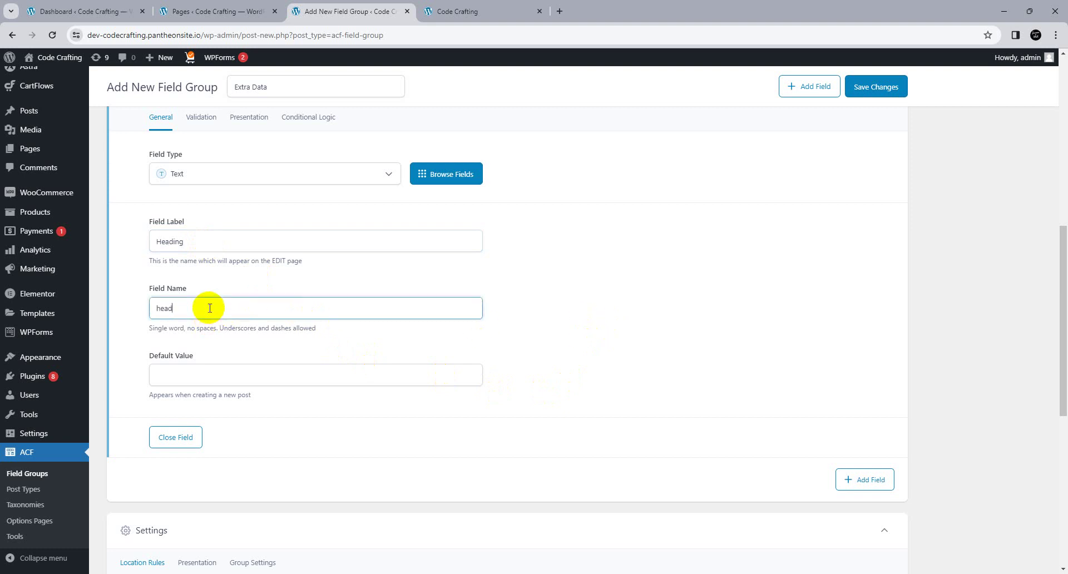
left_click(326, 411)
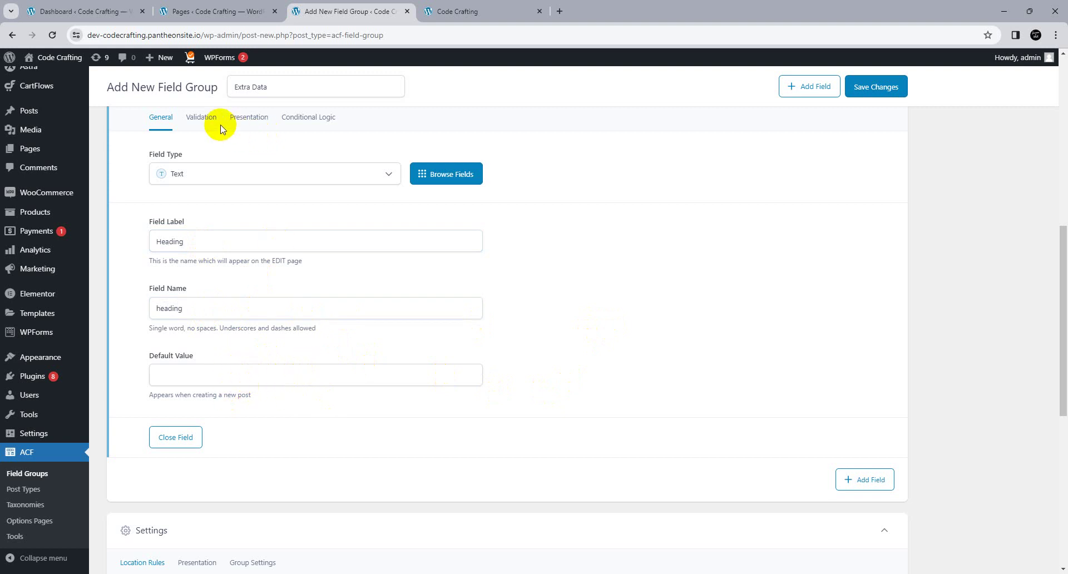
Check the Heading field's validation options and set its placeholder text to "Enter Heading"
left_click(204, 119)
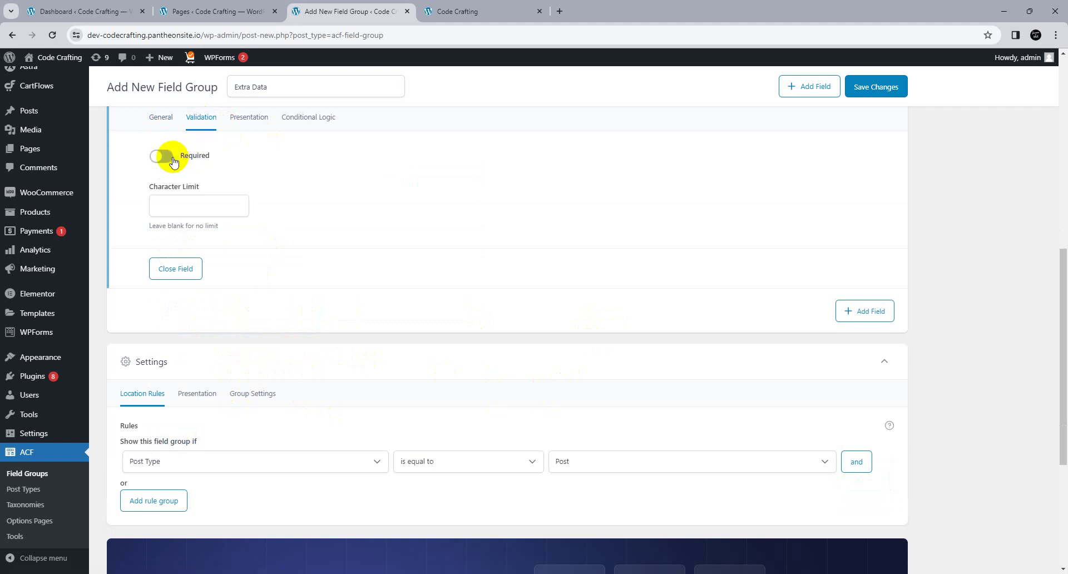
left_click(185, 207)
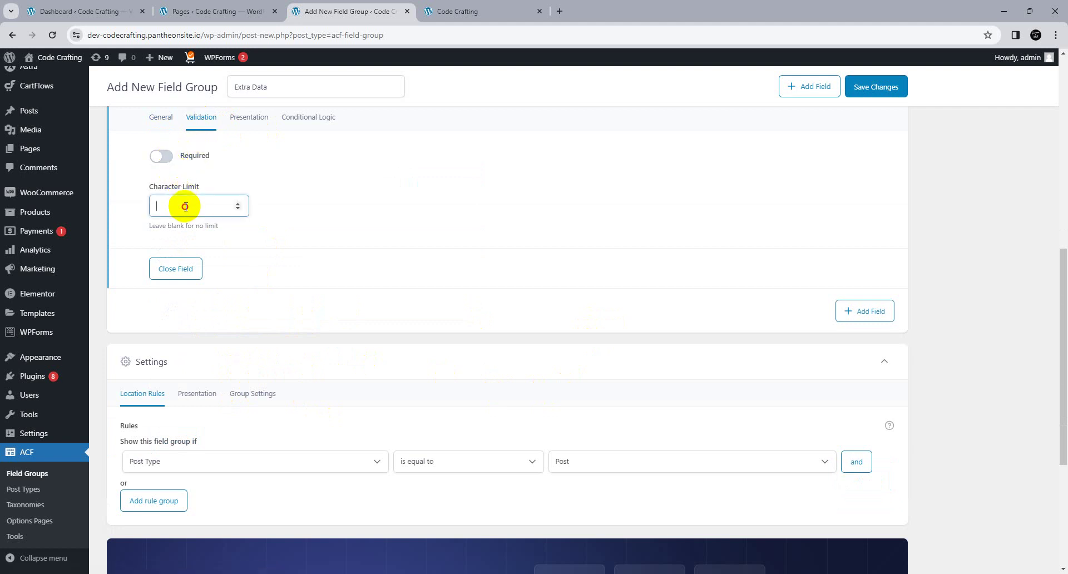
left_click(251, 119)
scroll(217, 262, "down", 1)
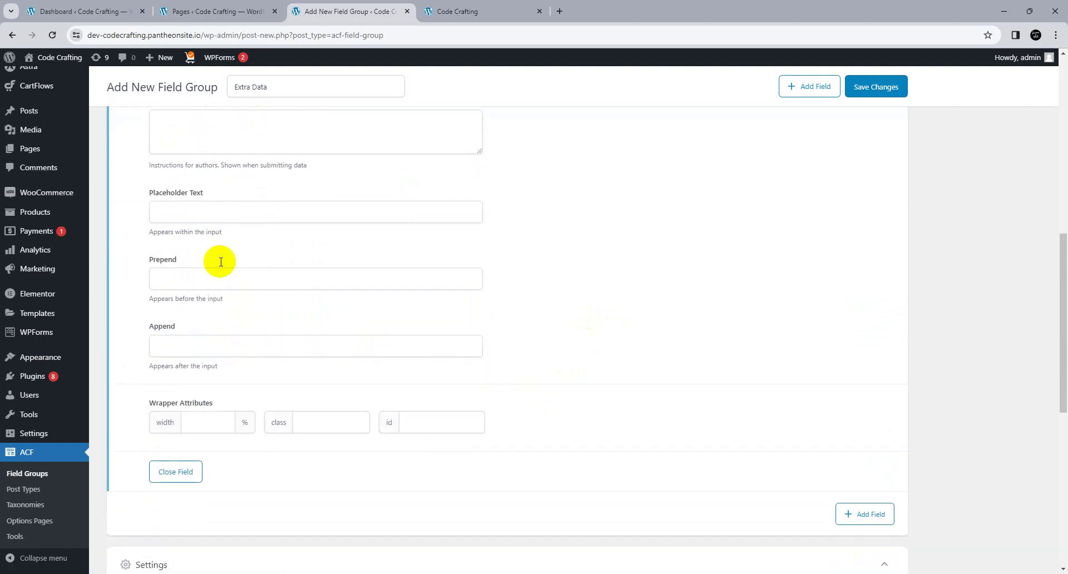
scroll(217, 262, "up", 1)
left_click(217, 261)
type("Enter HE")
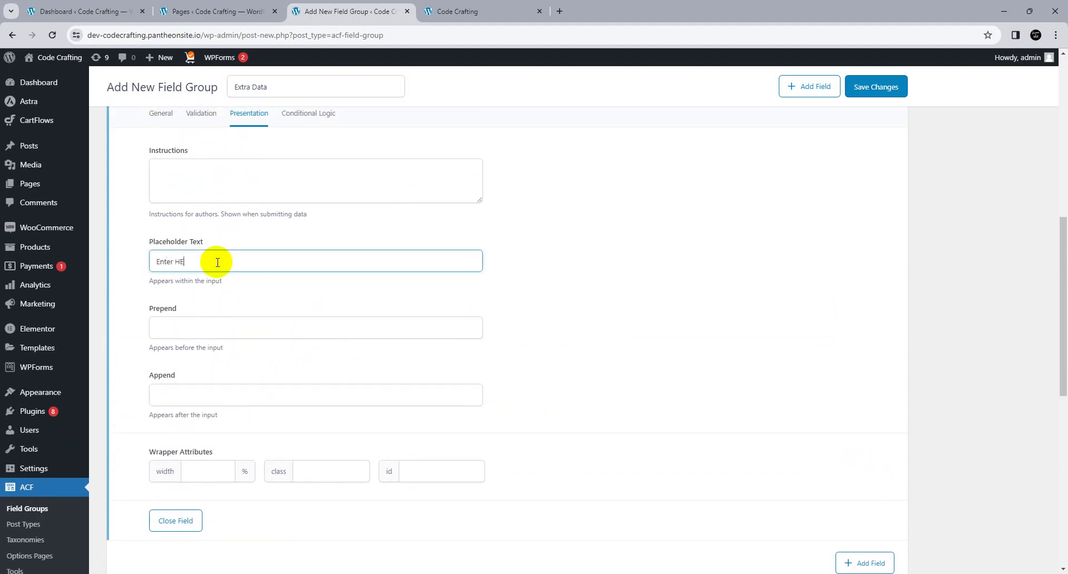
key("BackSpace")
type("eading")
Try out conditional logic on the Heading field and switch it back off
left_click(318, 118)
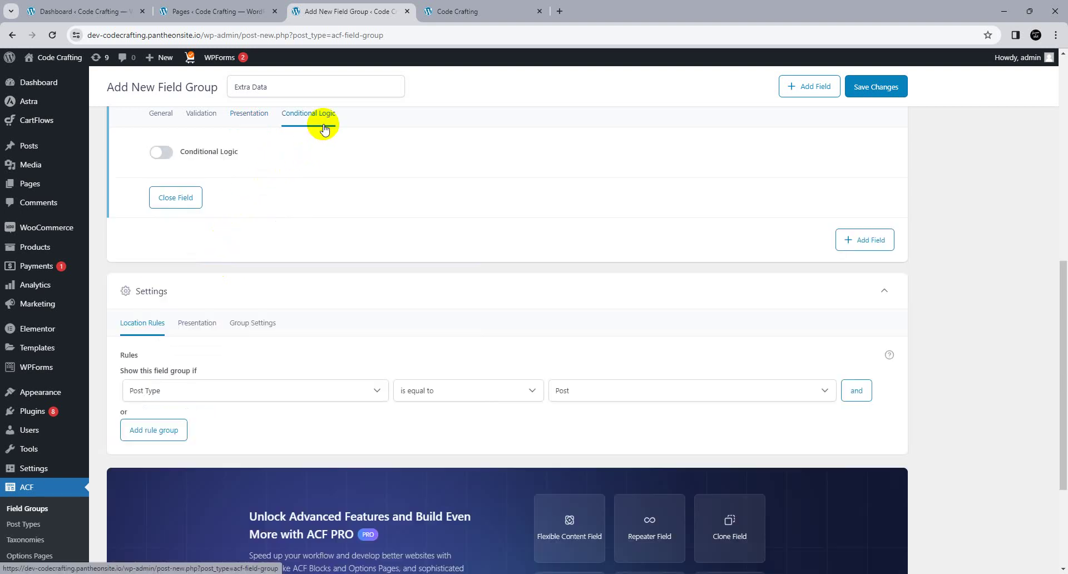
left_click(183, 149)
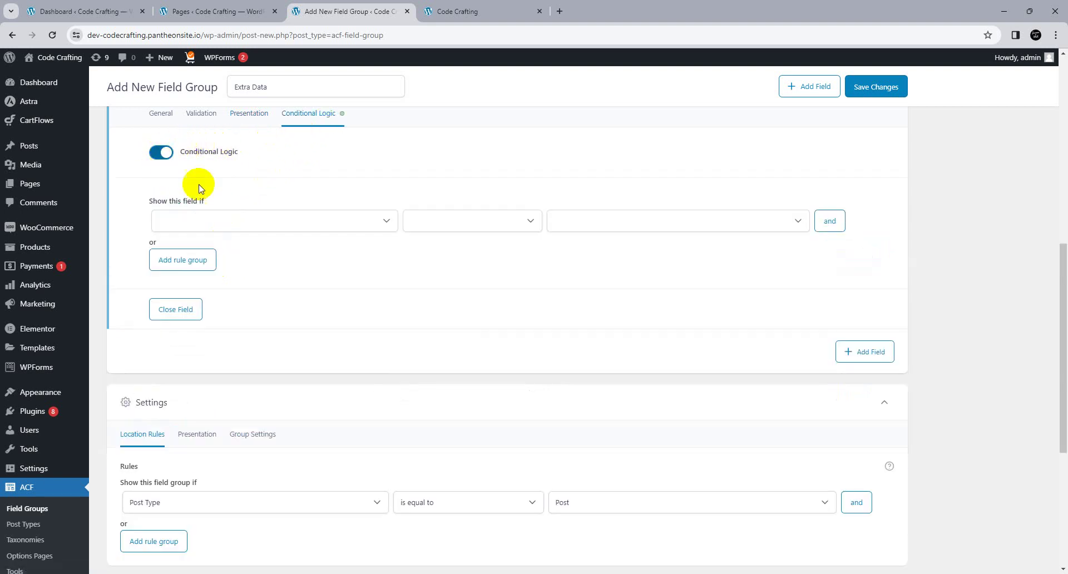
left_click(253, 226)
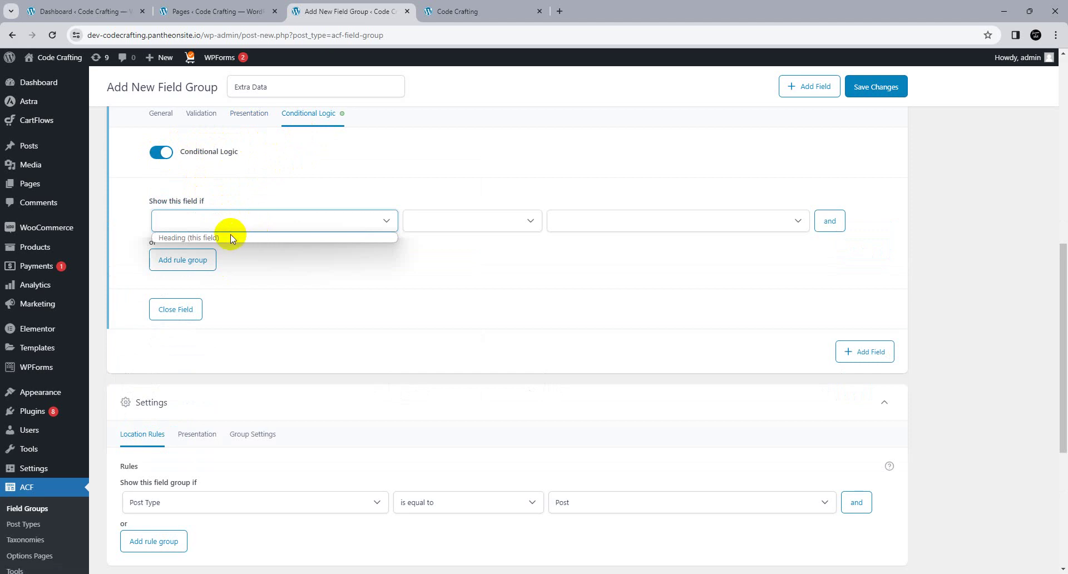
left_click(164, 155)
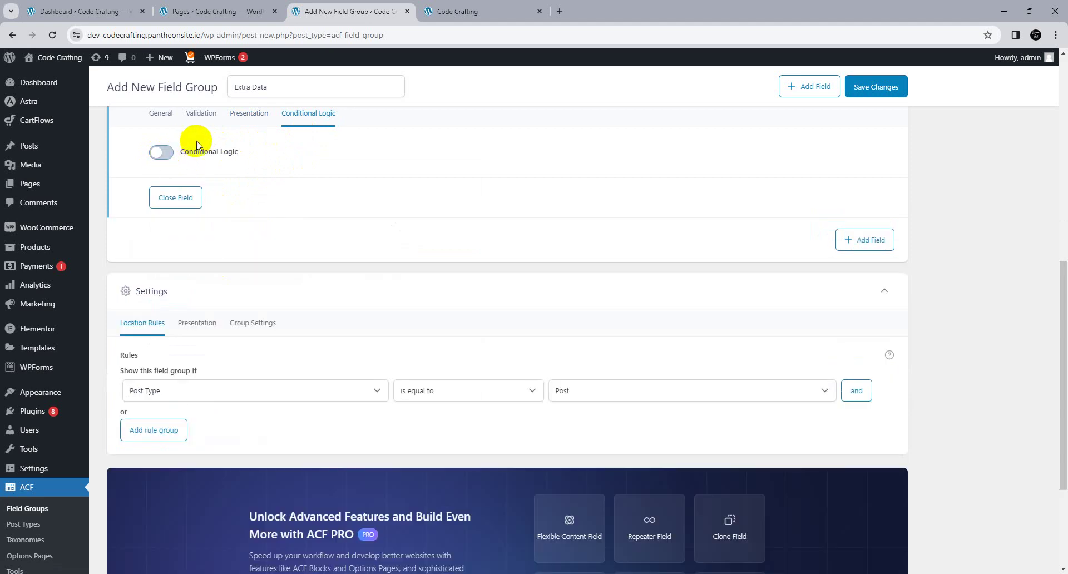
Return to the Heading field's general settings and close the field
left_click(161, 113)
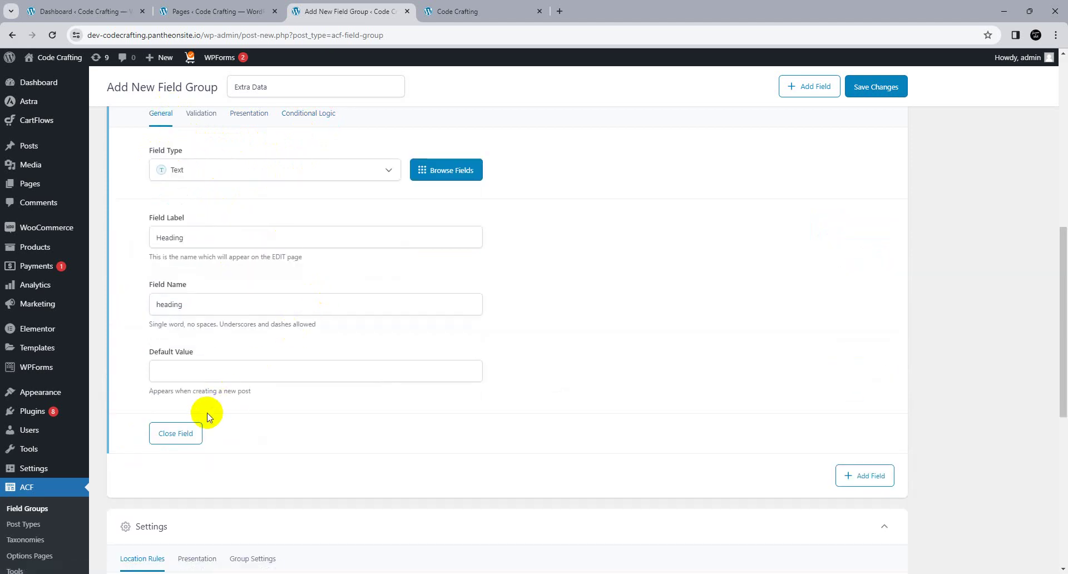
left_click(186, 430)
scroll(639, 279, "up", 3)
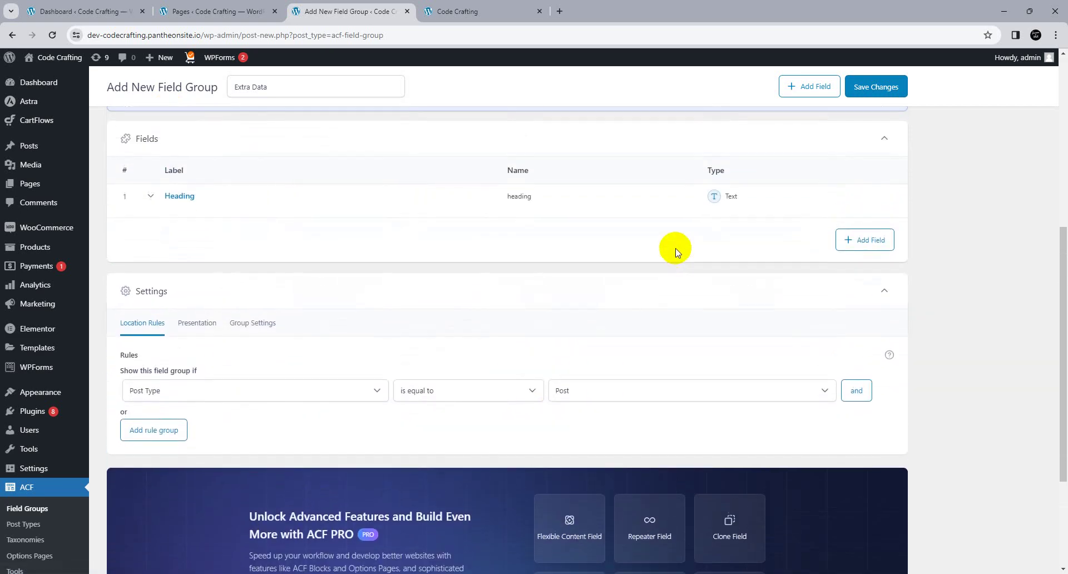
Add a second field to the group and set its type to Image
left_click(870, 248)
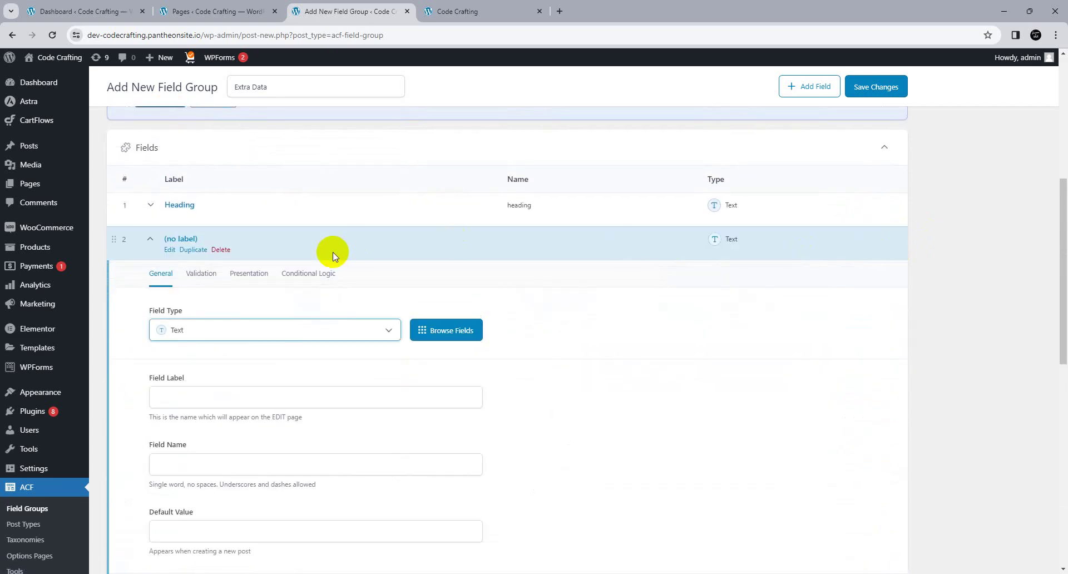
scroll(333, 252, "down", 2)
left_click(272, 251)
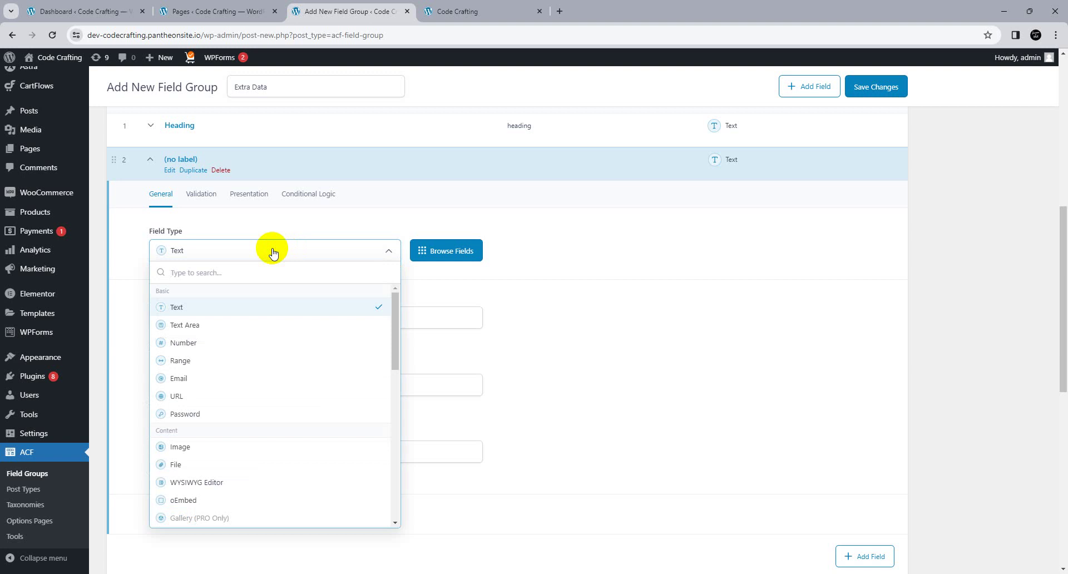
type("im")
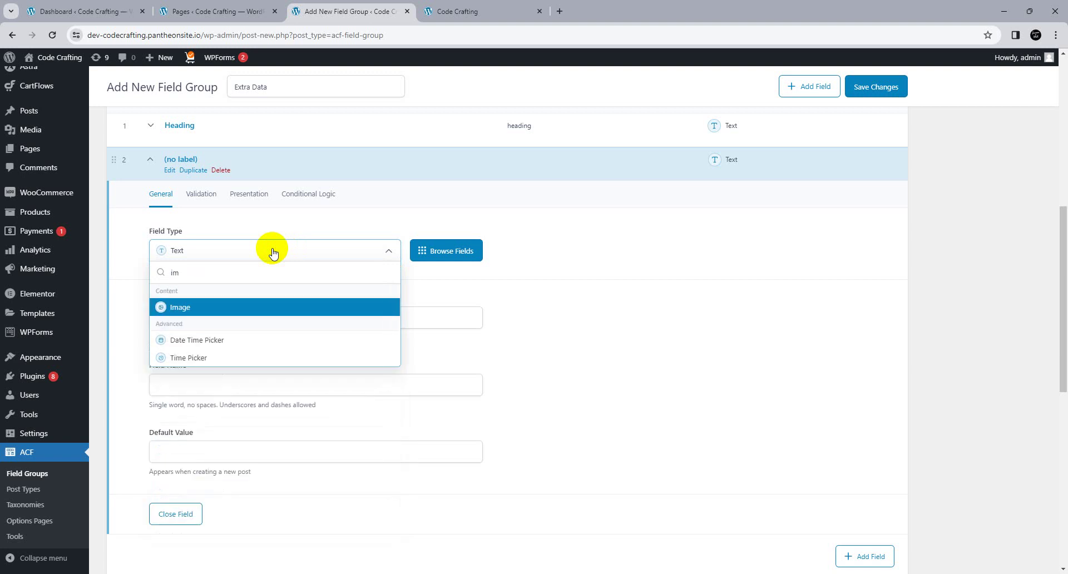
left_click(202, 306)
Label the image field "Title Image" and give it the field name "title_image"
scroll(203, 305, "down", 2)
left_click(202, 232)
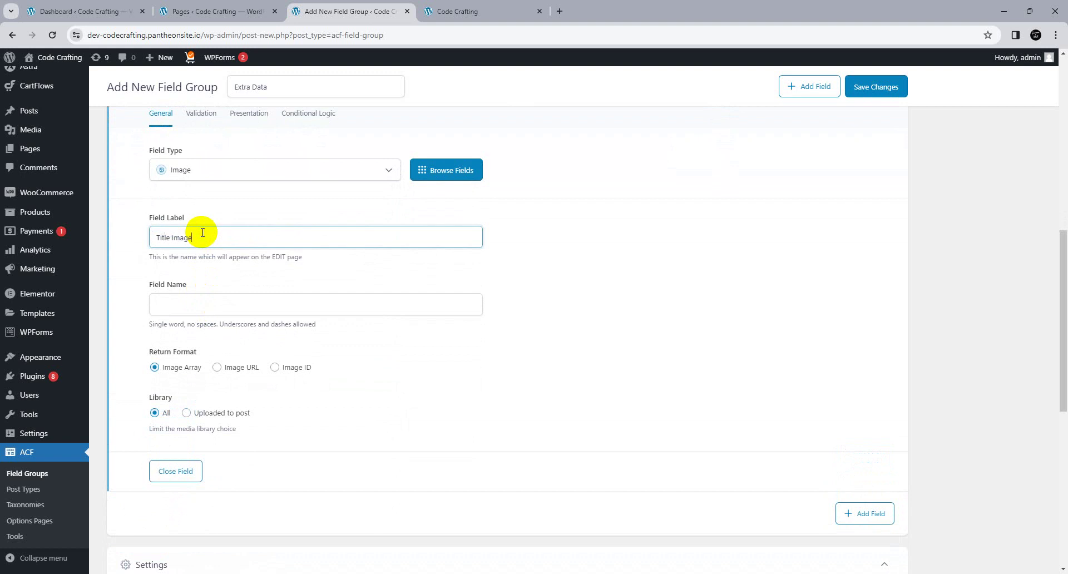
left_click(215, 310)
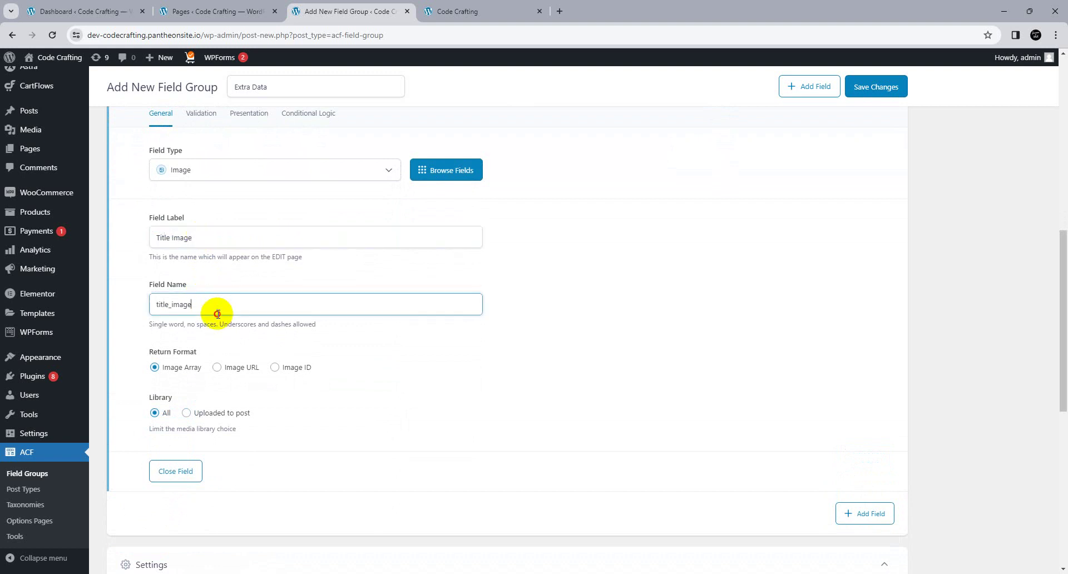
left_click_drag(398, 424, 200, 373)
left_click(332, 427)
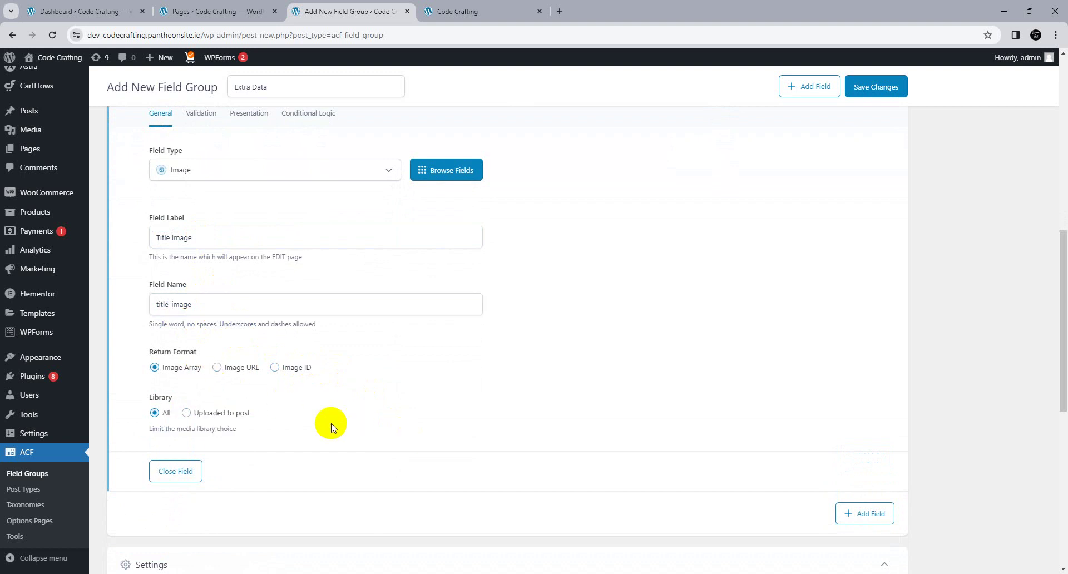
Set the Title Image field's return format to Image URL with the library on All, and close the field
left_click(232, 369)
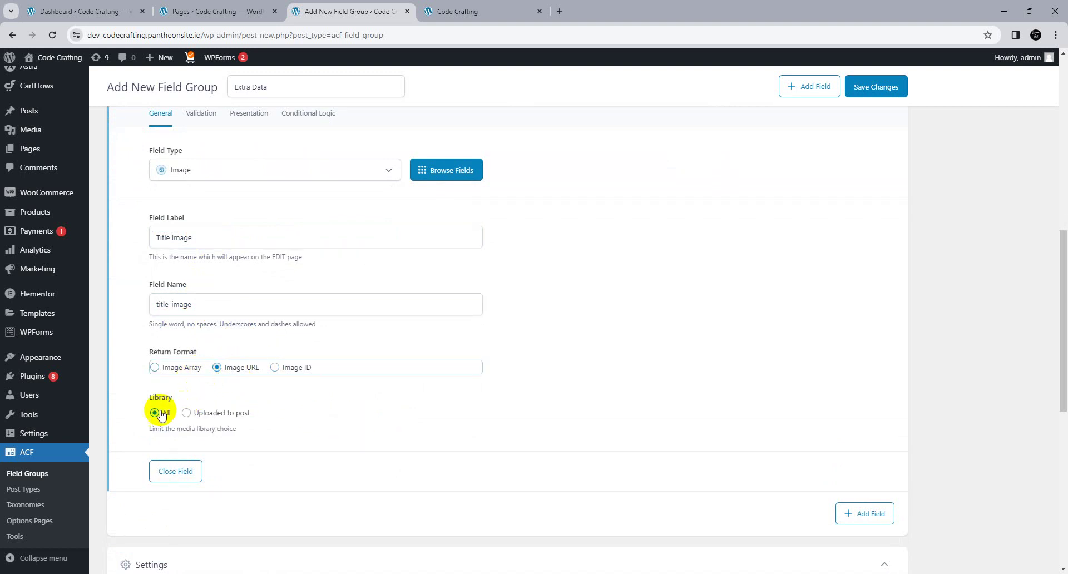
left_click(201, 420)
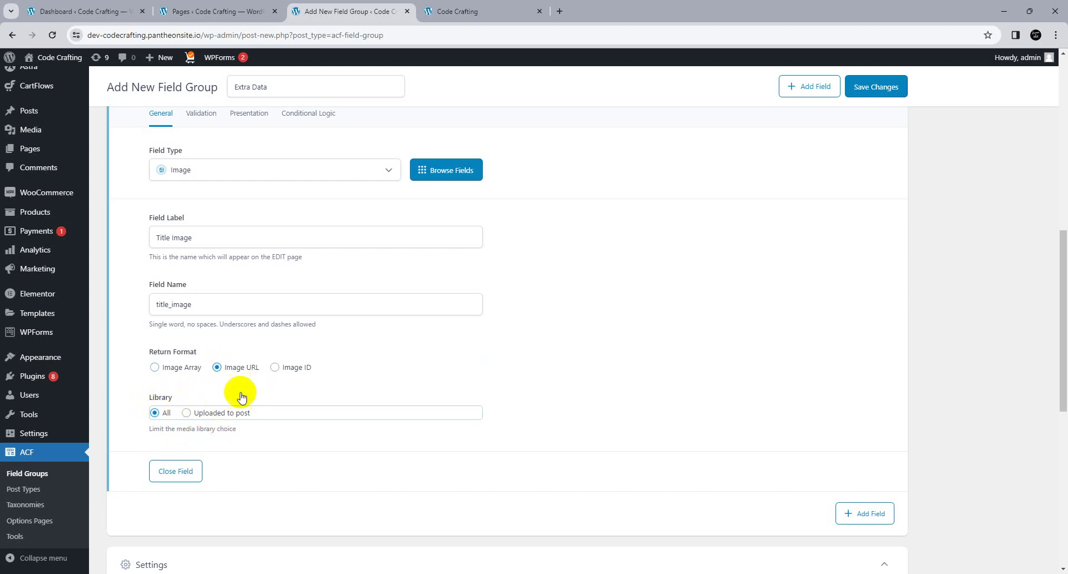
scroll(345, 383, "up", 1)
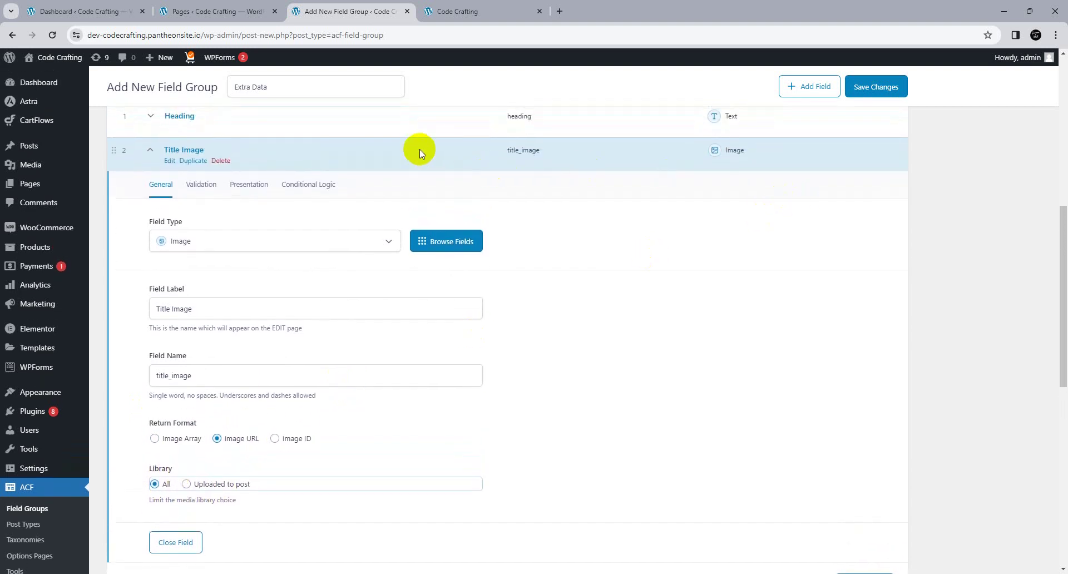
left_click(172, 149)
scroll(398, 219, "up", 2)
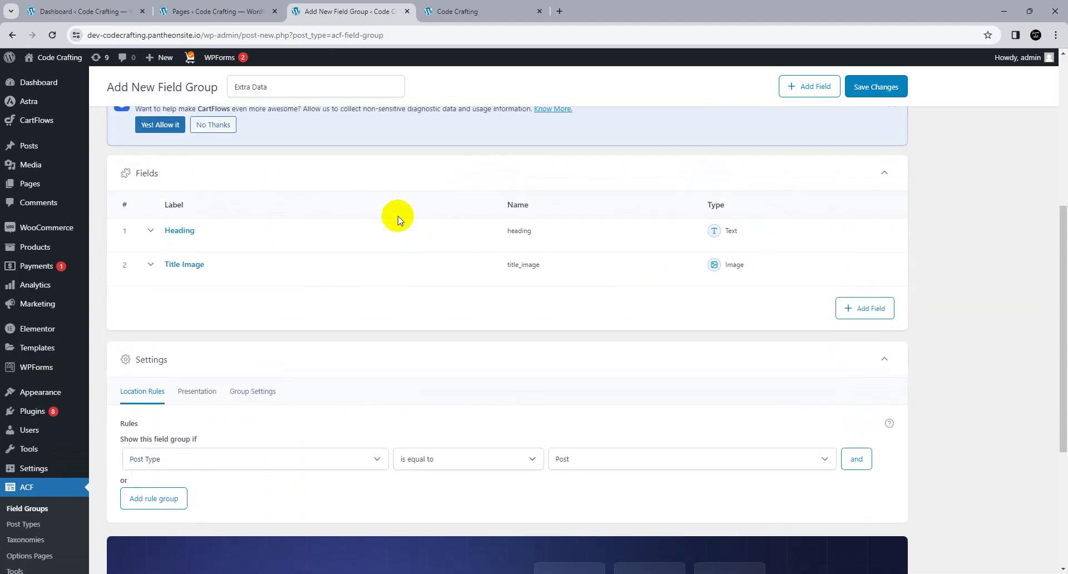
Add a third field to the group and set its type to URL
left_click(840, 318)
scroll(366, 318, "down", 2)
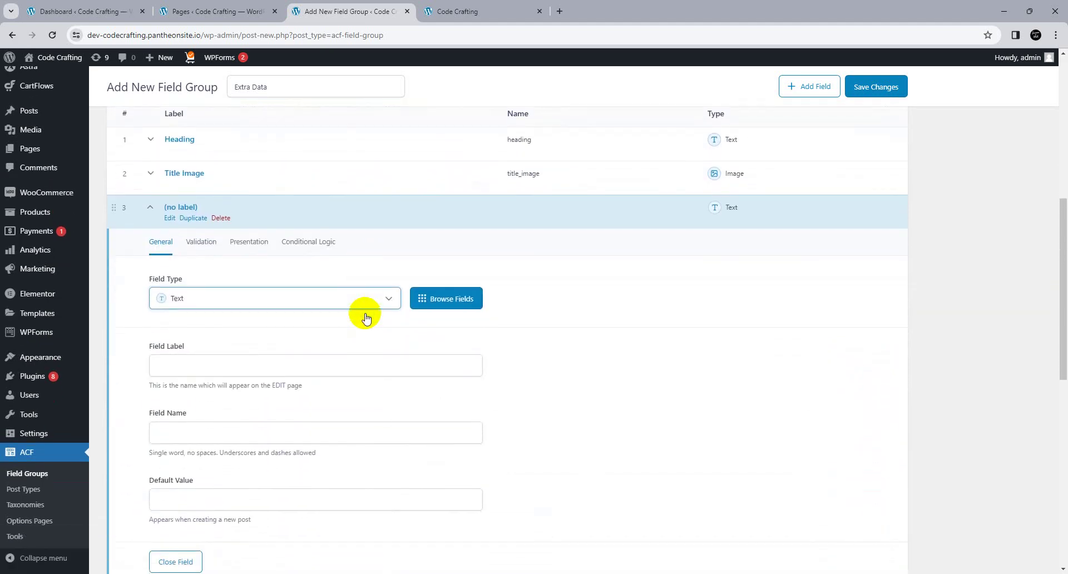
left_click(240, 292)
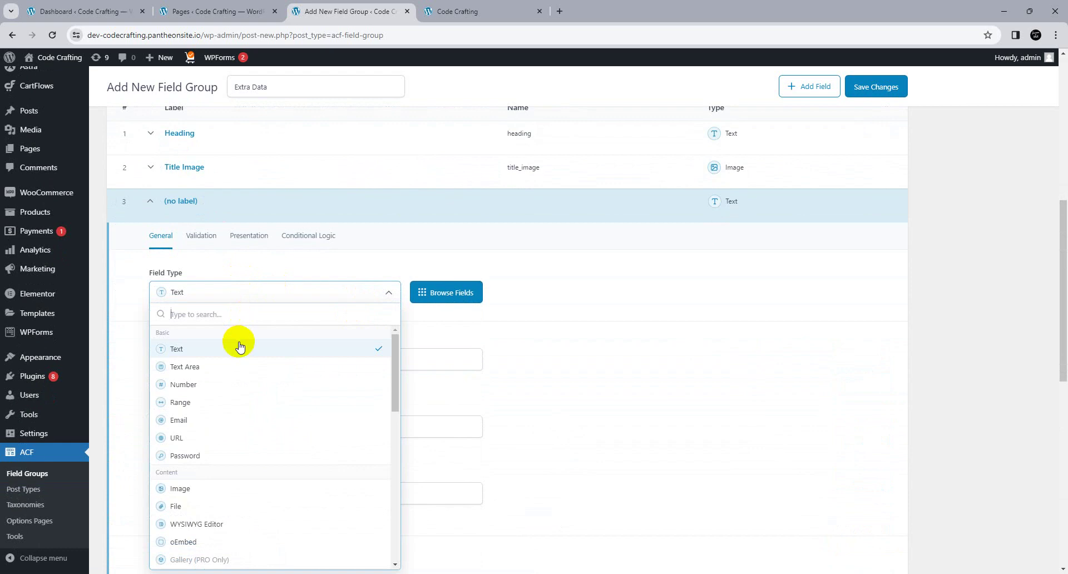
type("url")
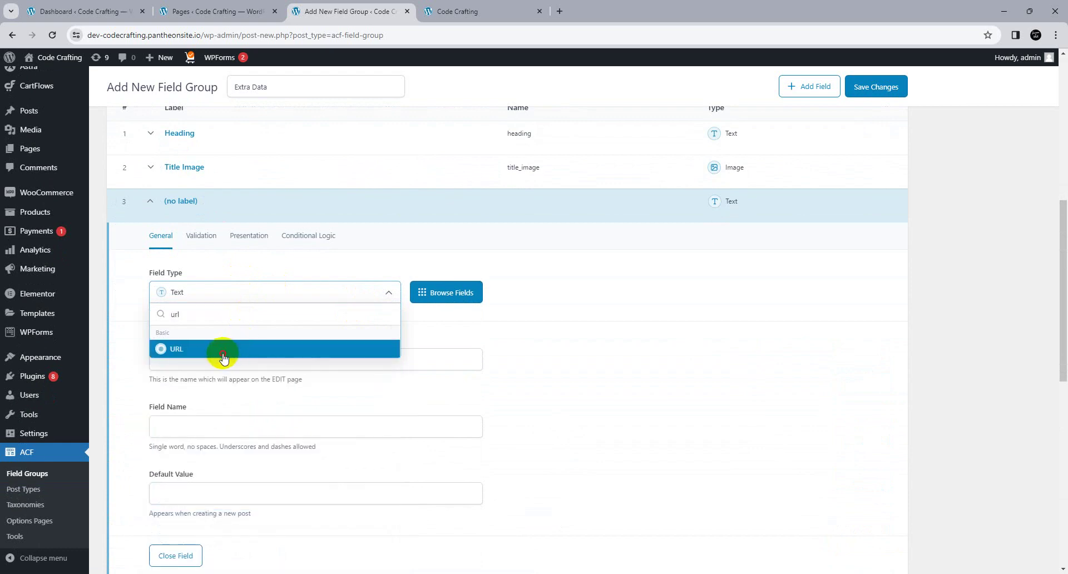
left_click(227, 349)
Change the third field's type to Link
scroll(225, 354, "down", 2)
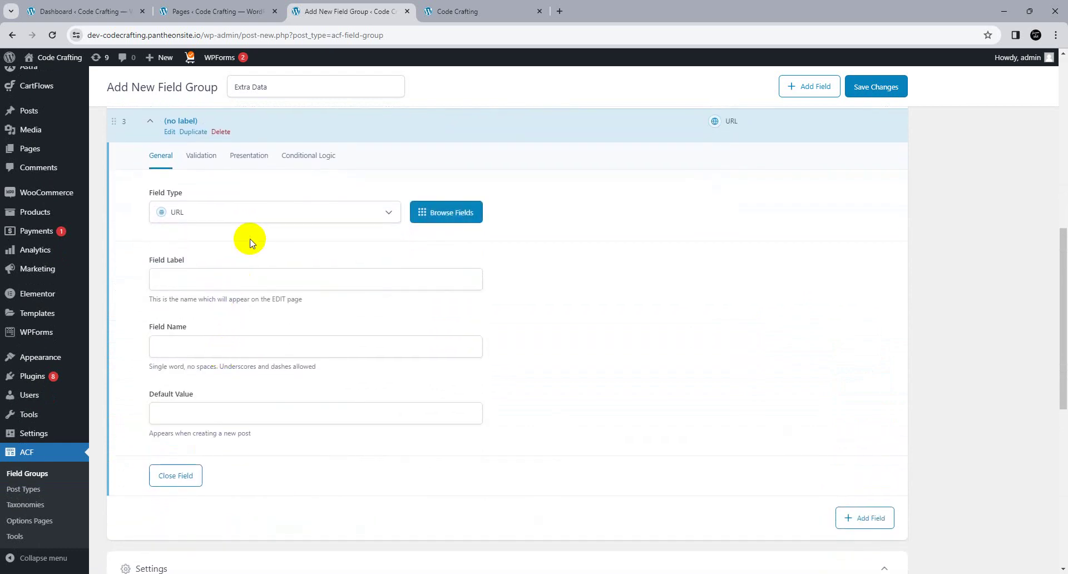
left_click(247, 220)
type("link")
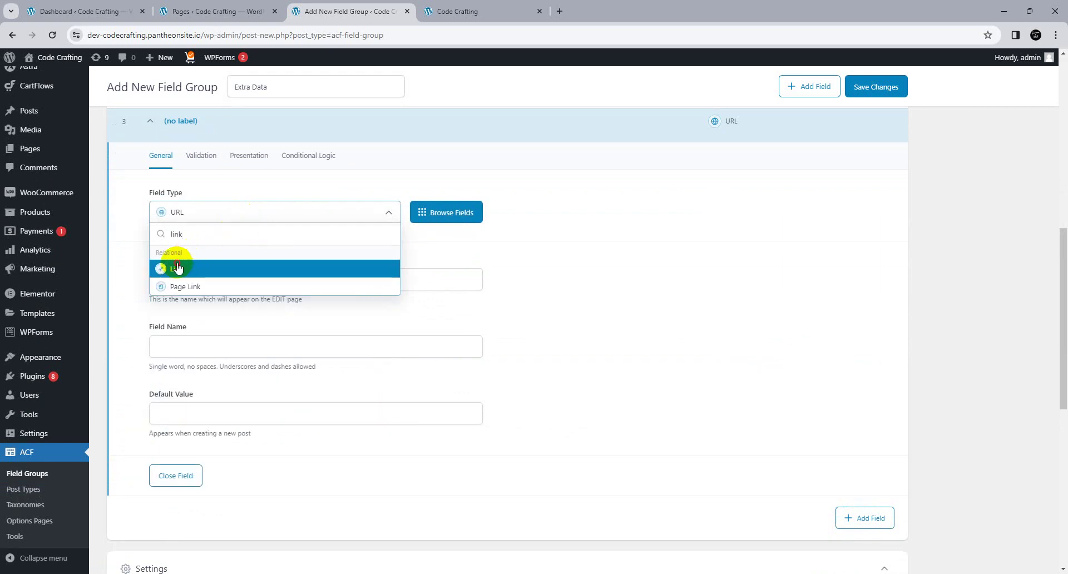
left_click(173, 269)
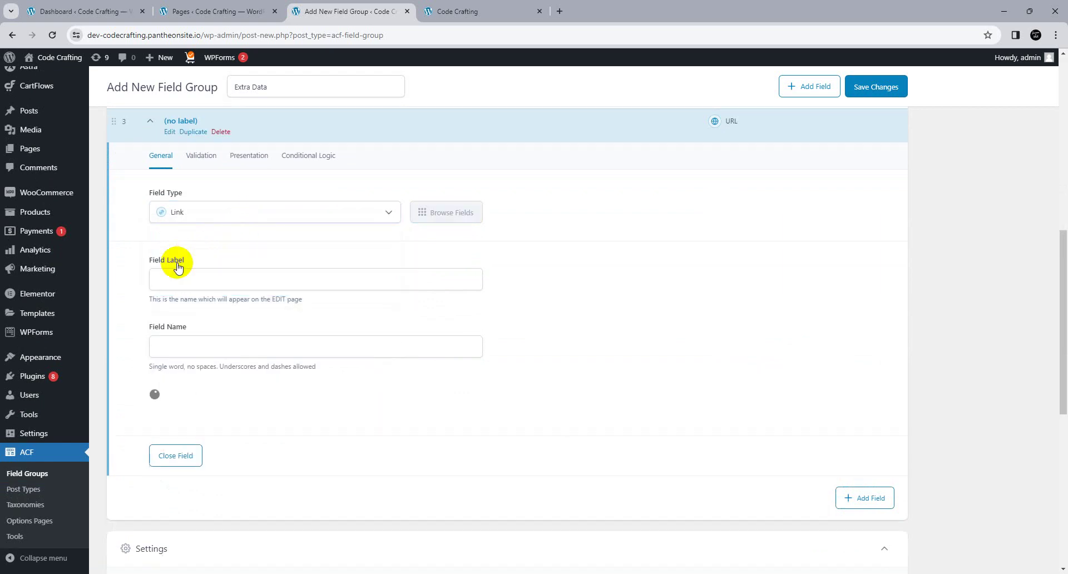
Change the third field's type to URL, label it "Title Url" and give it the field name "title_url"
left_click(230, 217)
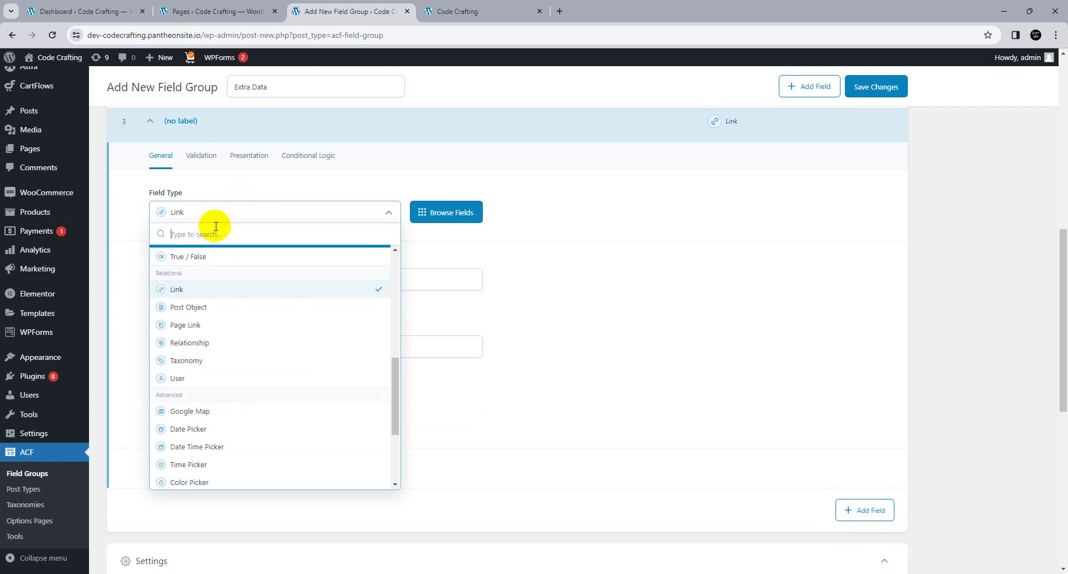
type("url")
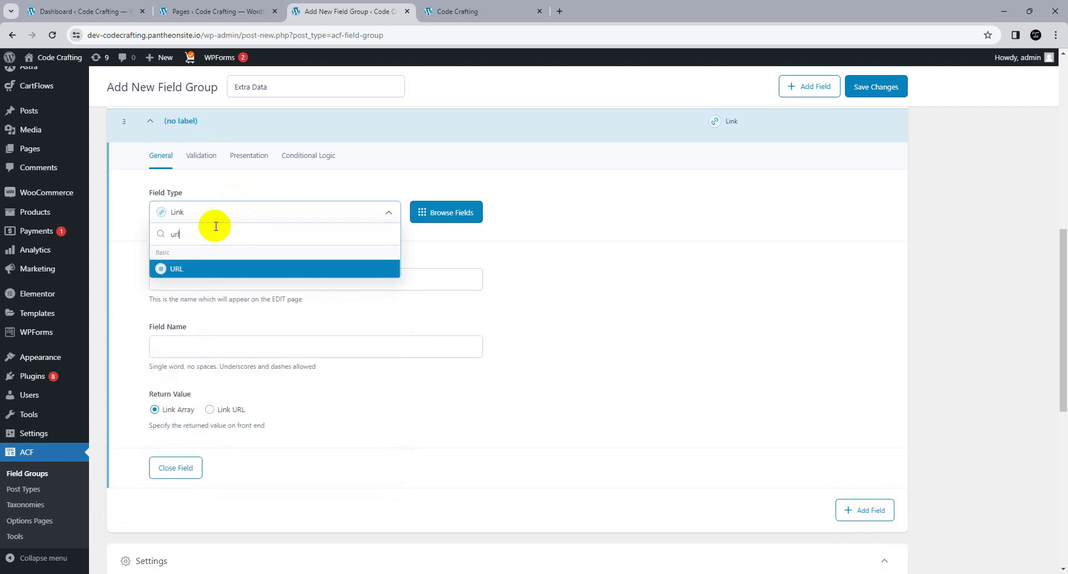
left_click(195, 270)
left_click(201, 278)
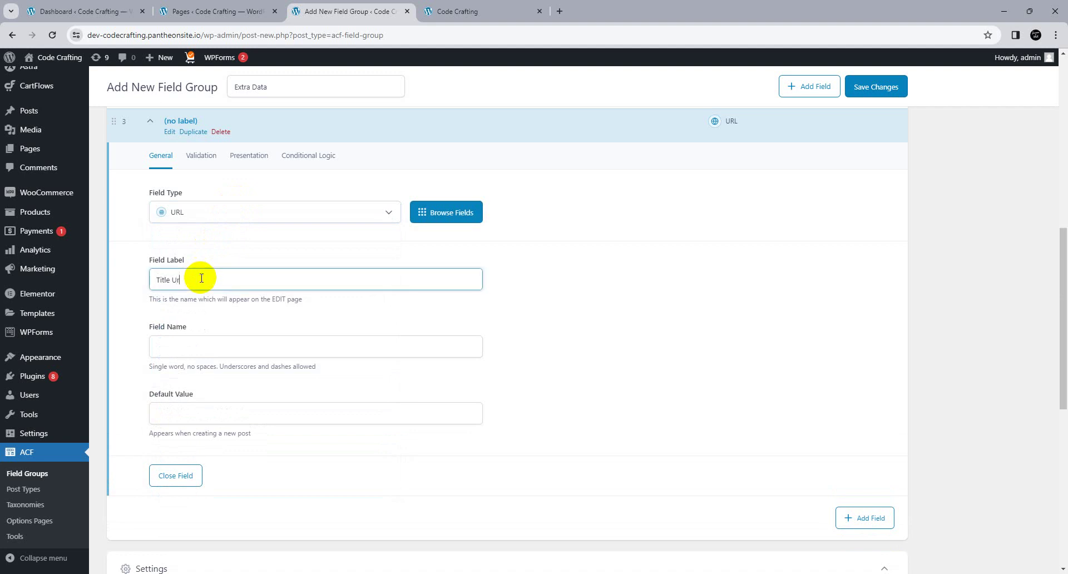
left_click(577, 323)
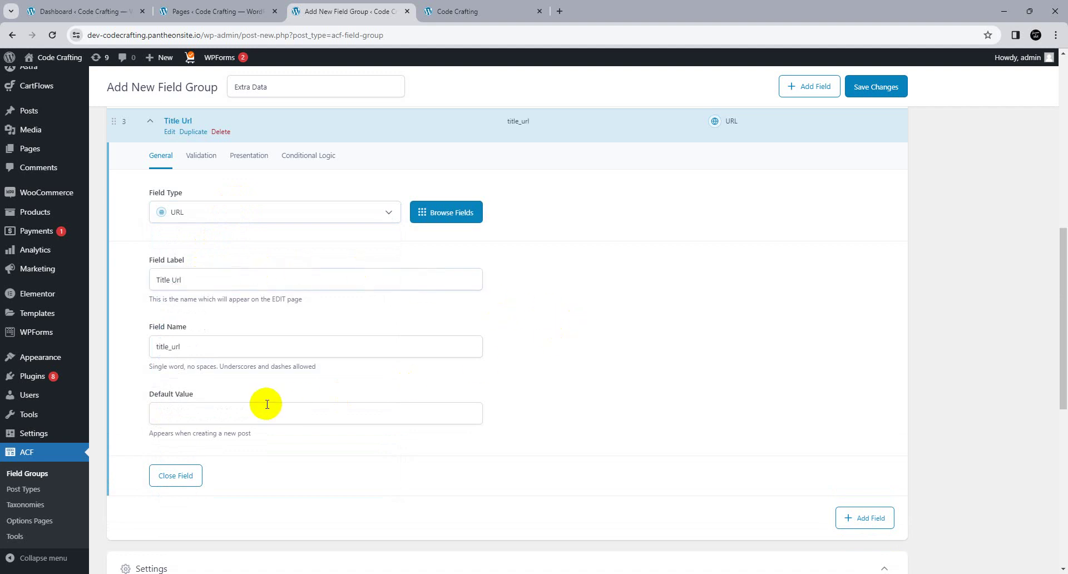
Save the Extra Data field group and set its location rule to Post Type is equal to Page
left_click(873, 87)
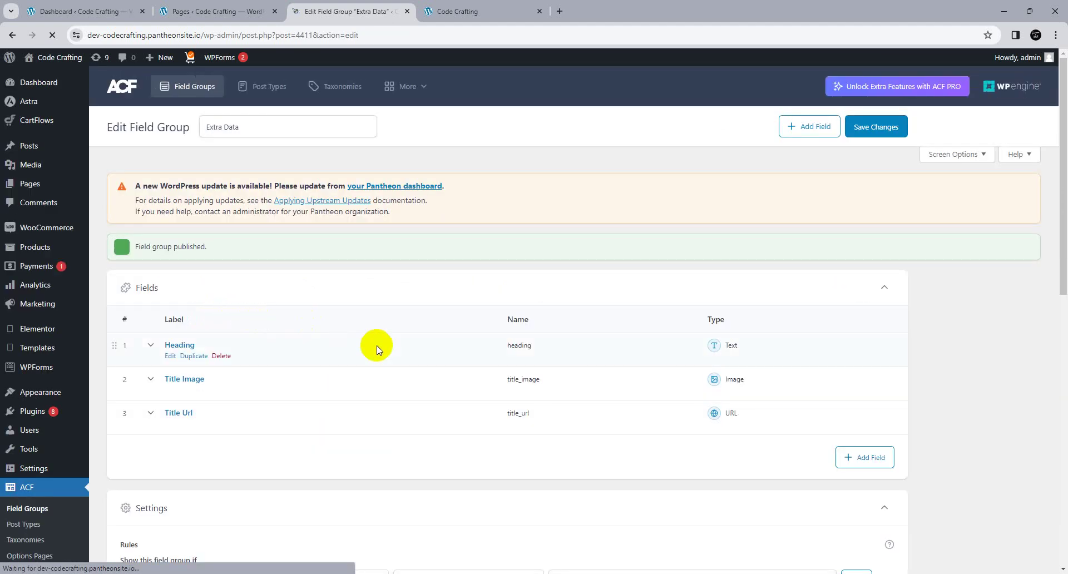
scroll(376, 346, "down", 6)
left_click(576, 253)
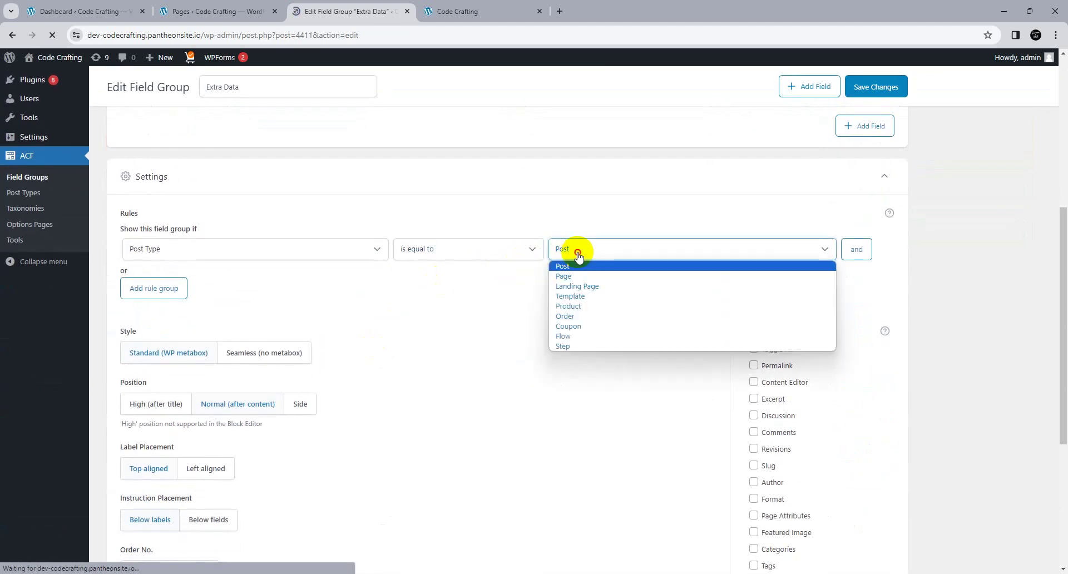
left_click(584, 276)
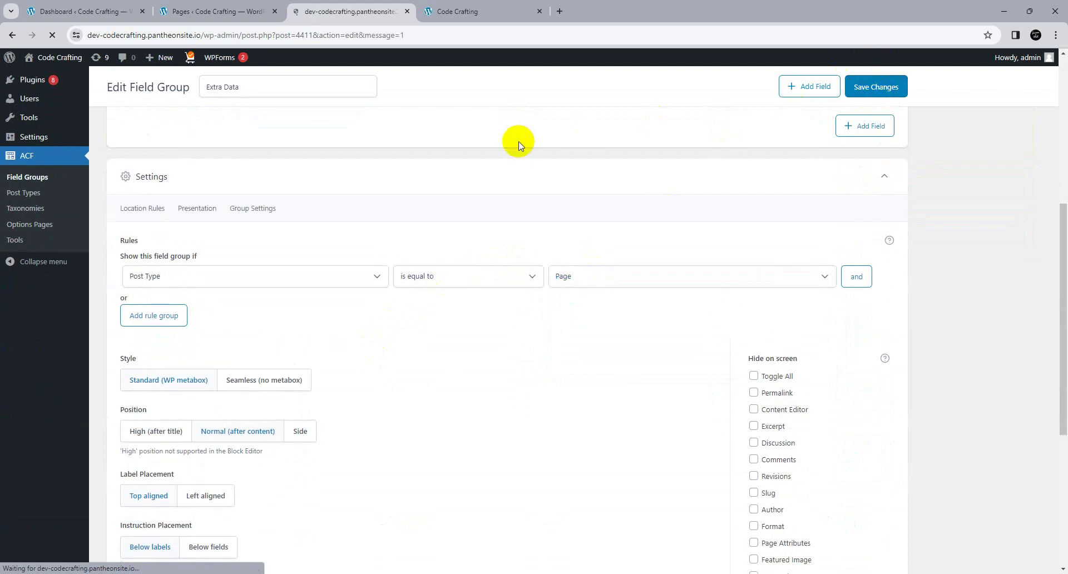
Start a new page from the Pages list, with the Extra Data fields available in its editor
left_click(205, 5)
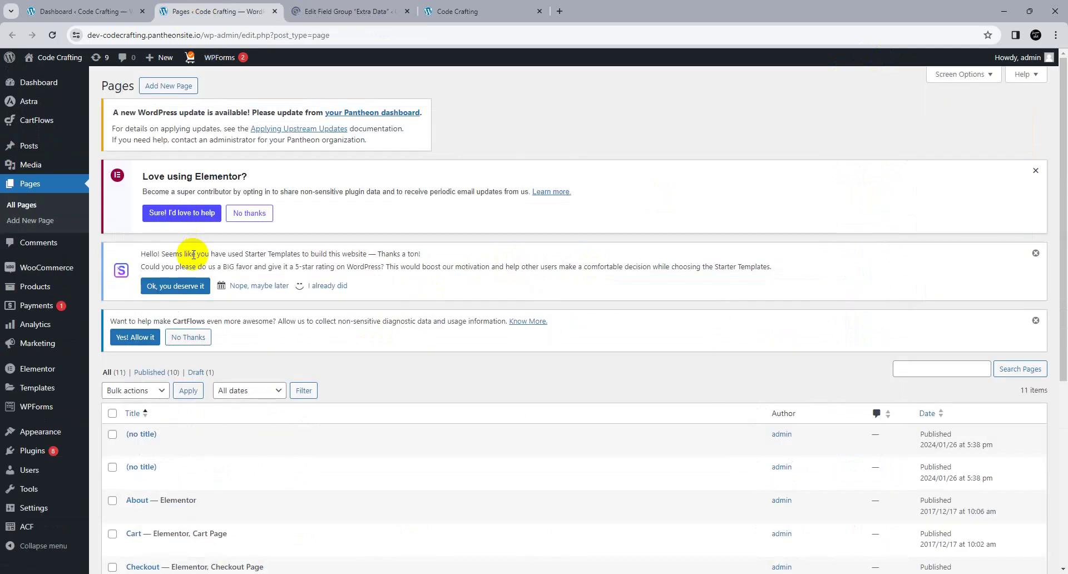
scroll(258, 256, "down", 3)
scroll(198, 231, "up", 1)
scroll(199, 231, "up", 2)
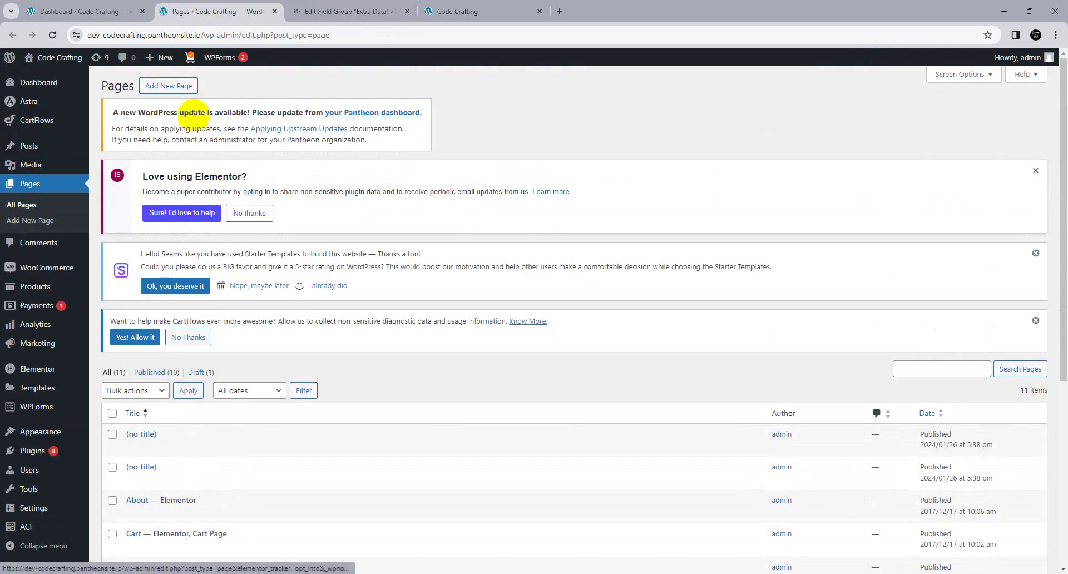
left_click(176, 87)
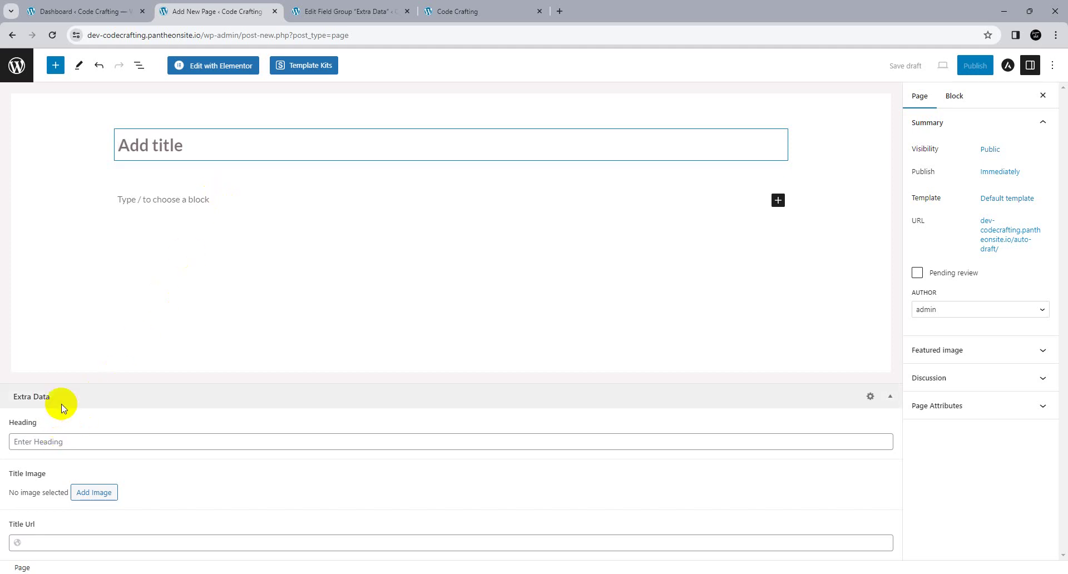
left_click(377, 5)
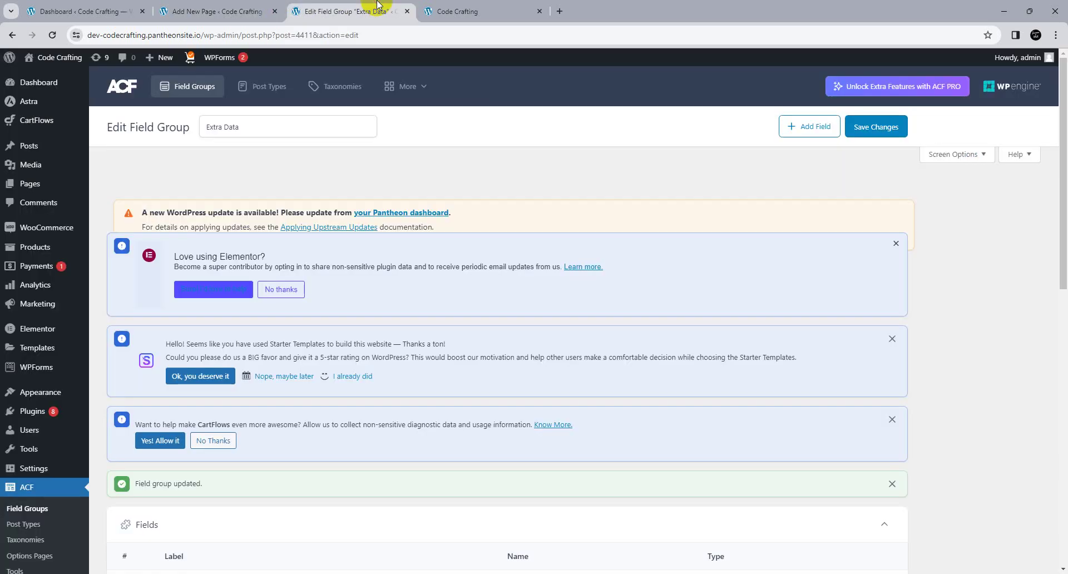
left_click(224, 11)
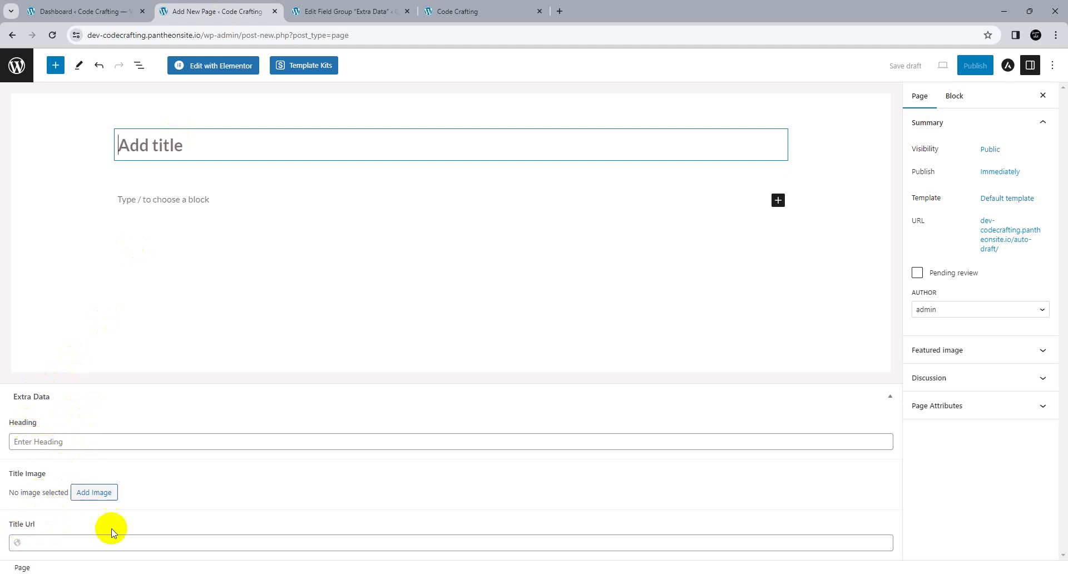
Fill in the new page's Heading with "Test Heading" and choose product-about-03.jpg from the media library as its Title Image
left_click(99, 447)
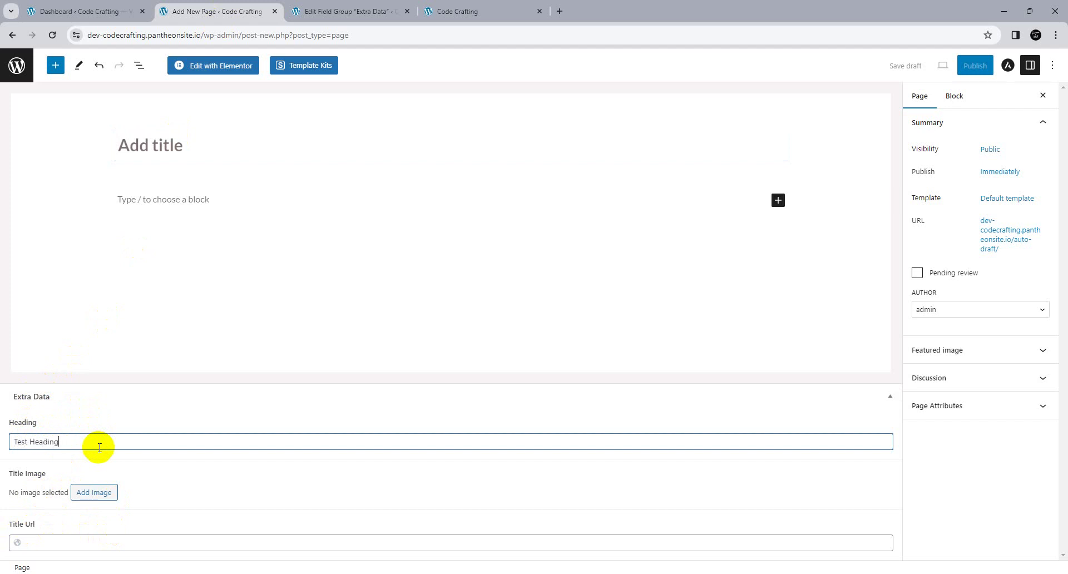
left_click(102, 492)
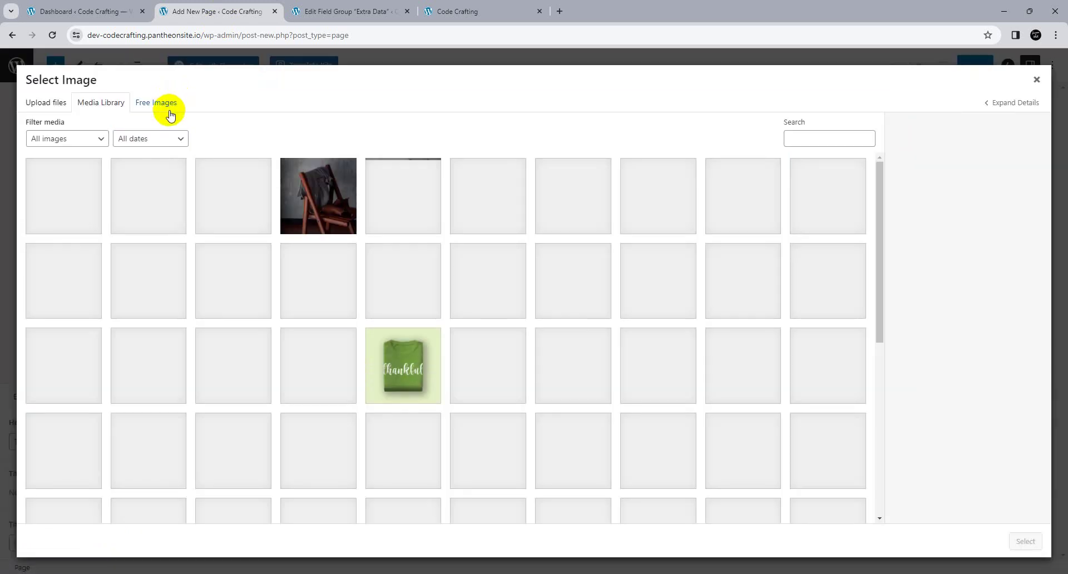
left_click(311, 200)
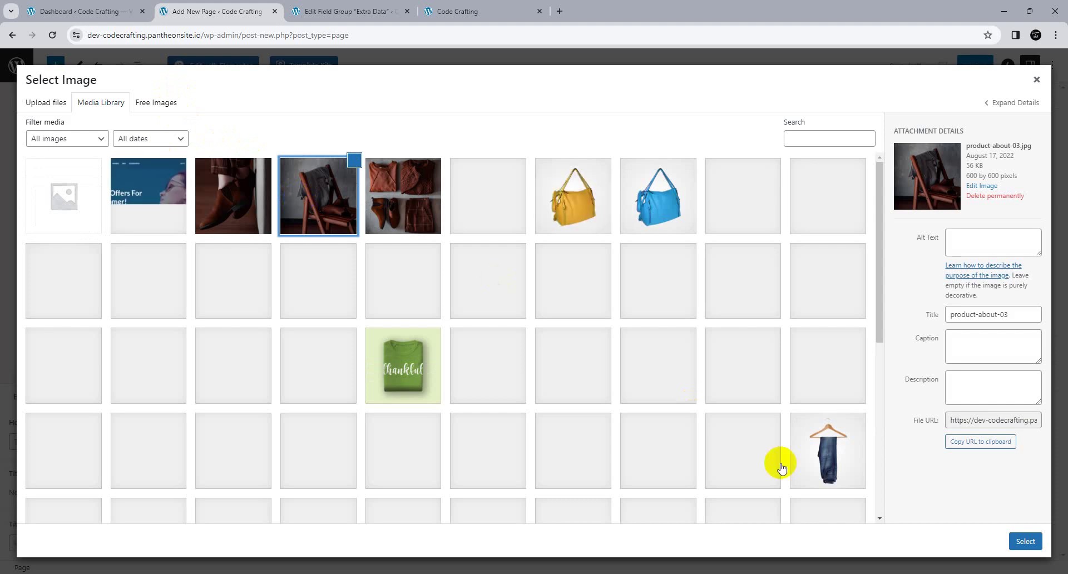
left_click(1031, 541)
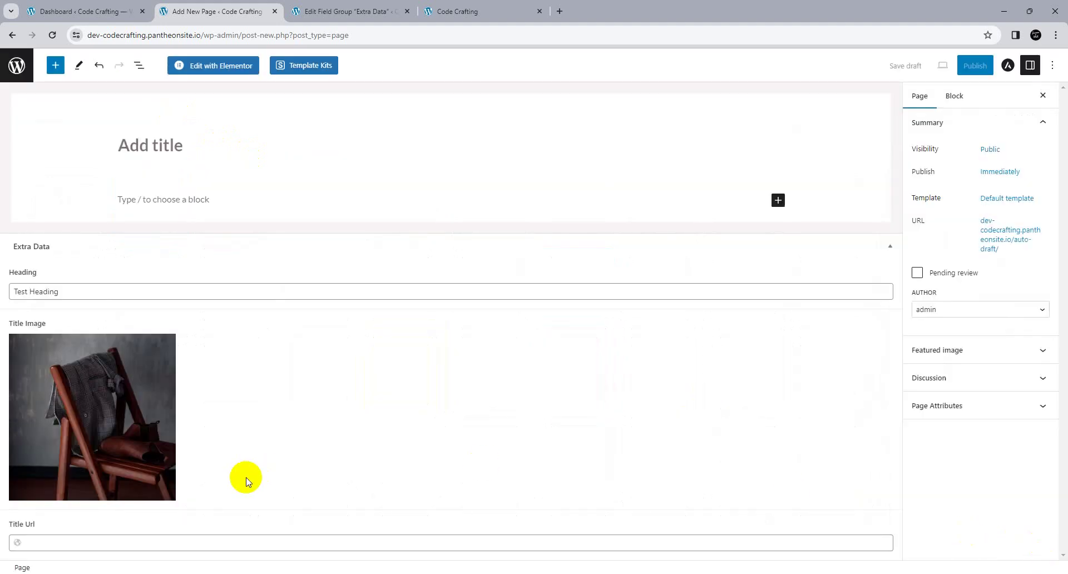
left_click(178, 543)
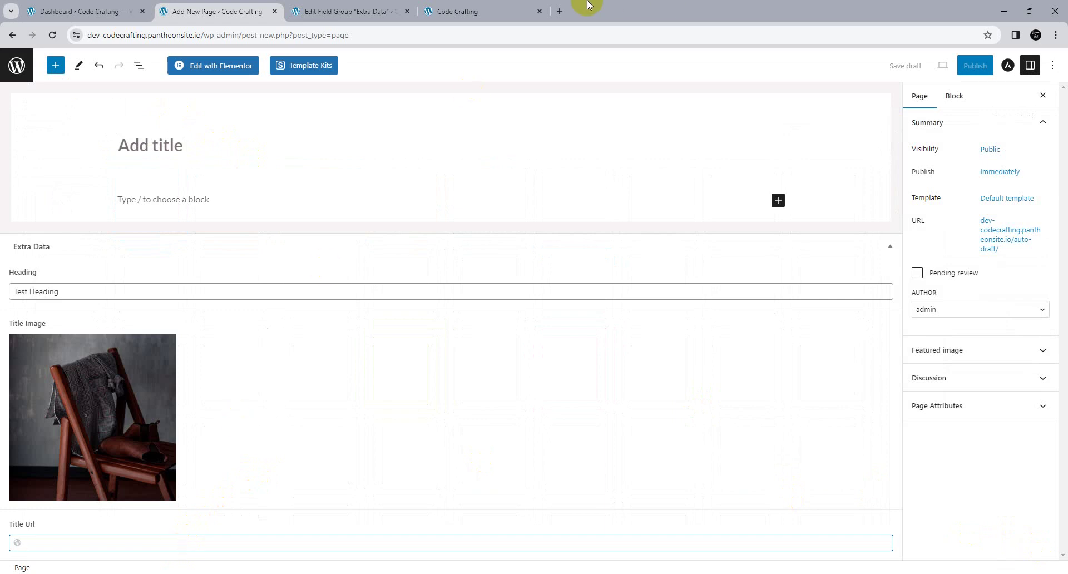
left_click(560, 10)
type("google")
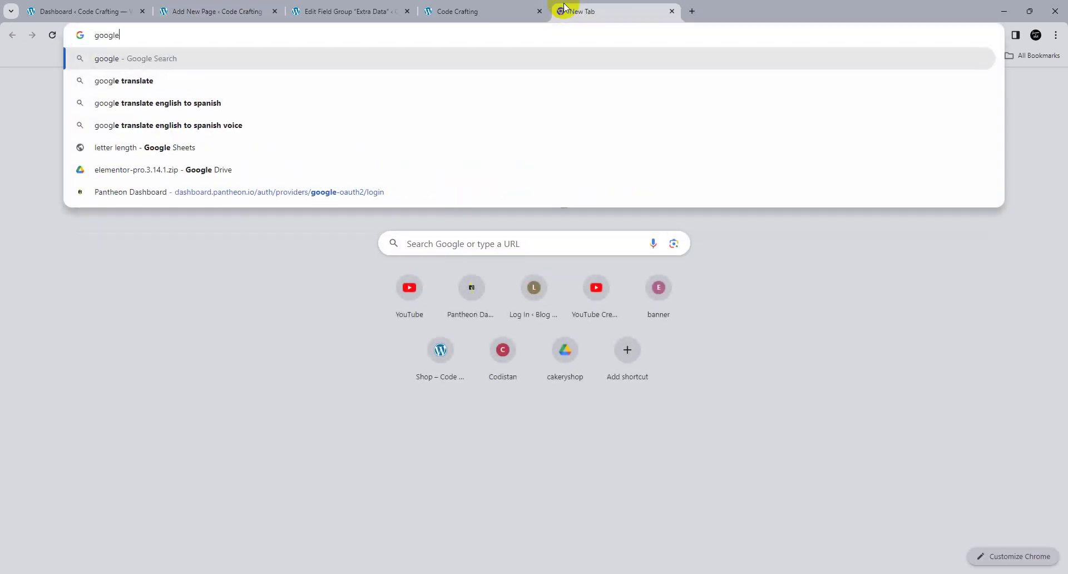
key("Return")
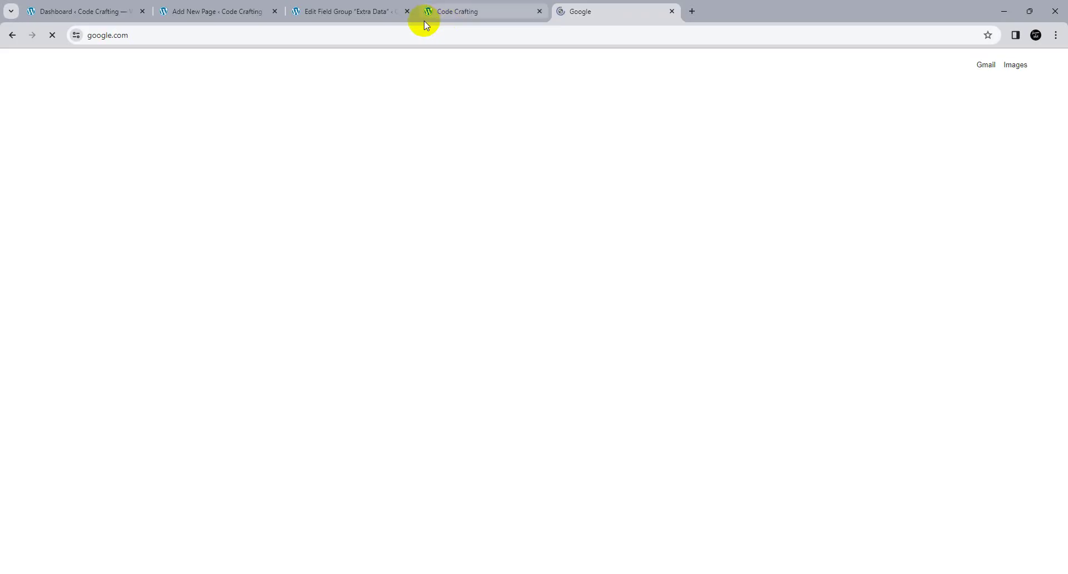
left_click(424, 32)
key("ctrl+c")
left_click(372, 4)
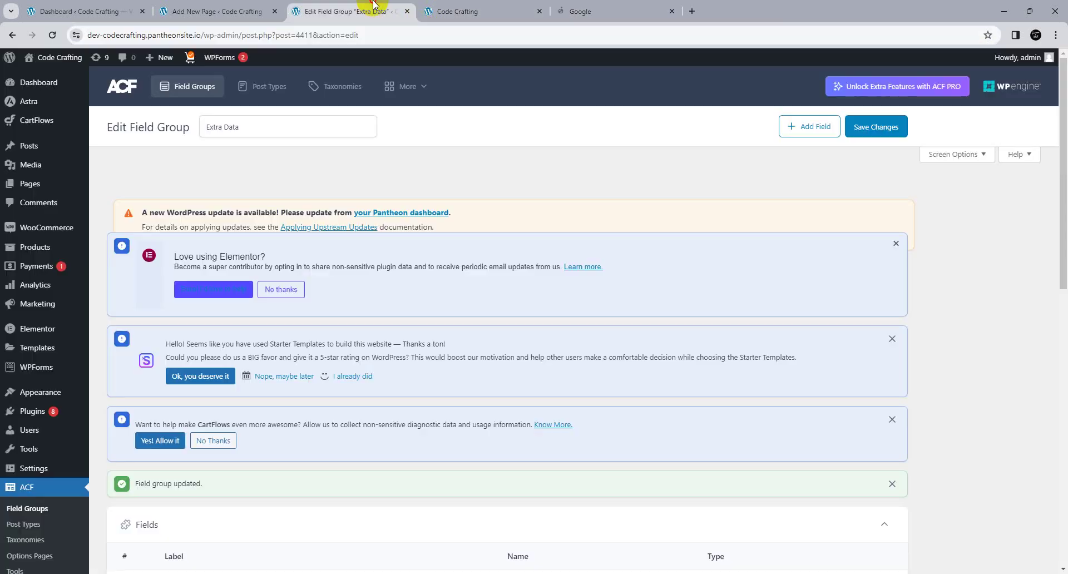
left_click(498, 8)
left_click(186, 9)
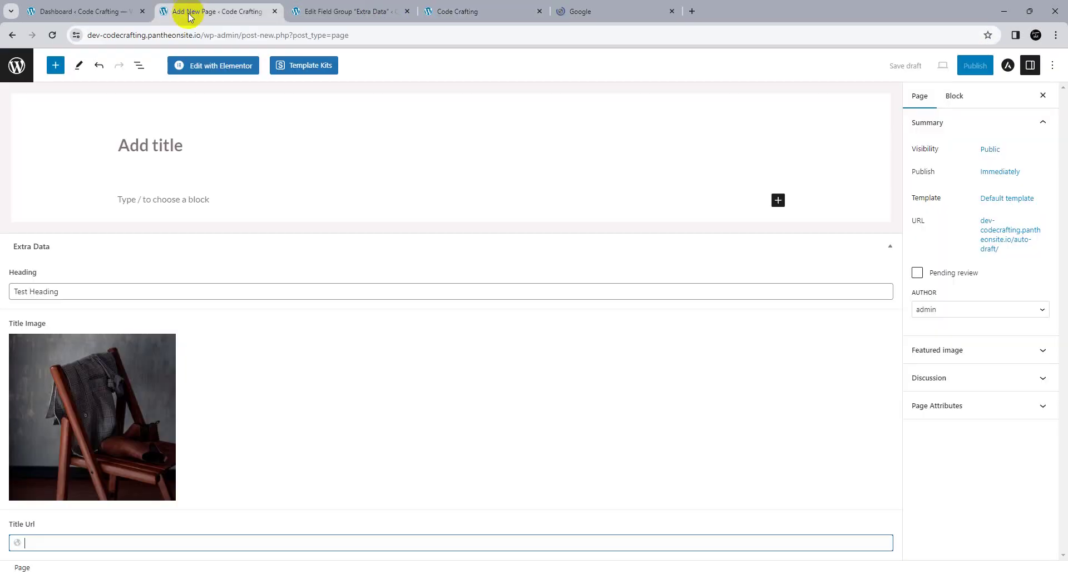
key("ctrl+v")
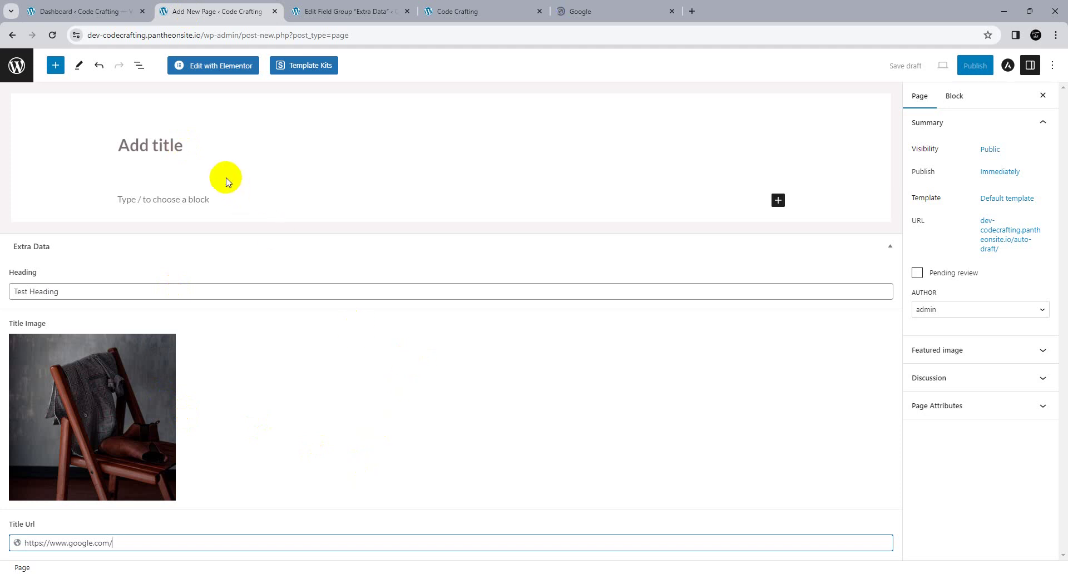
Title the page "TEST New Page" and publish it
left_click(200, 140)
type("TEST")
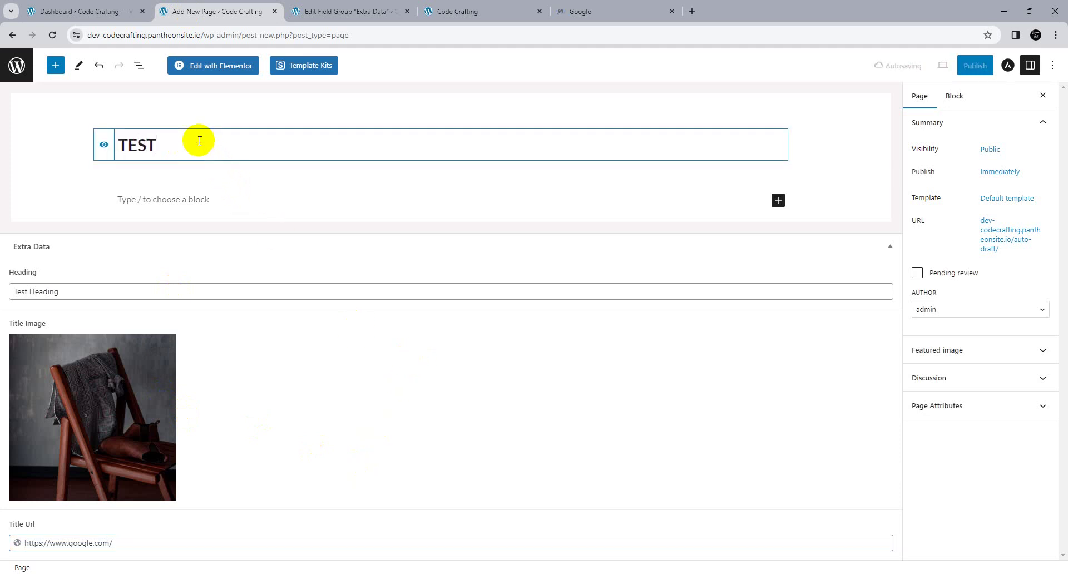
type(" New Page")
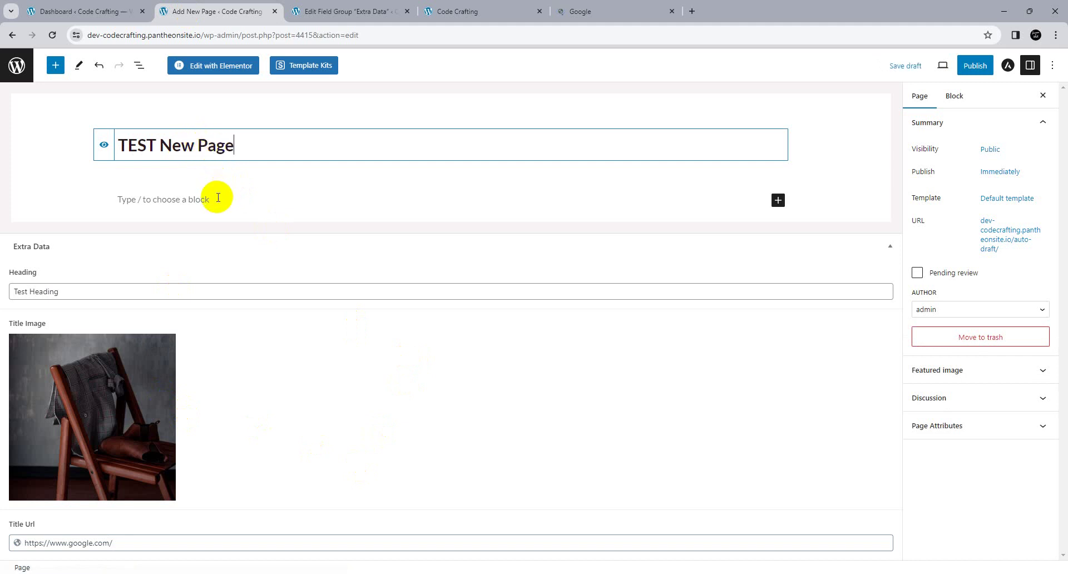
left_click(217, 198)
left_click(973, 68)
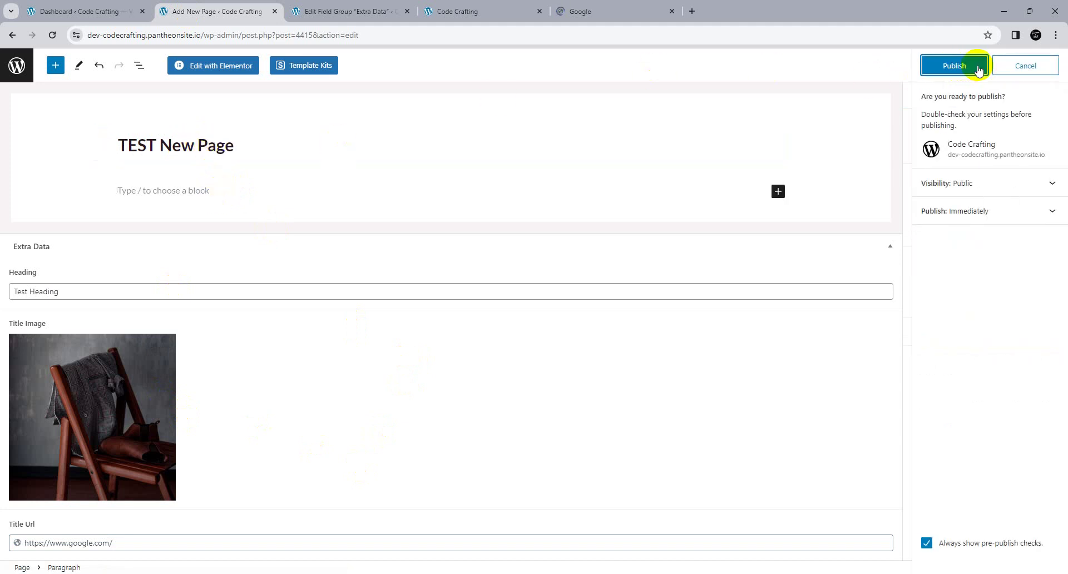
left_click(939, 68)
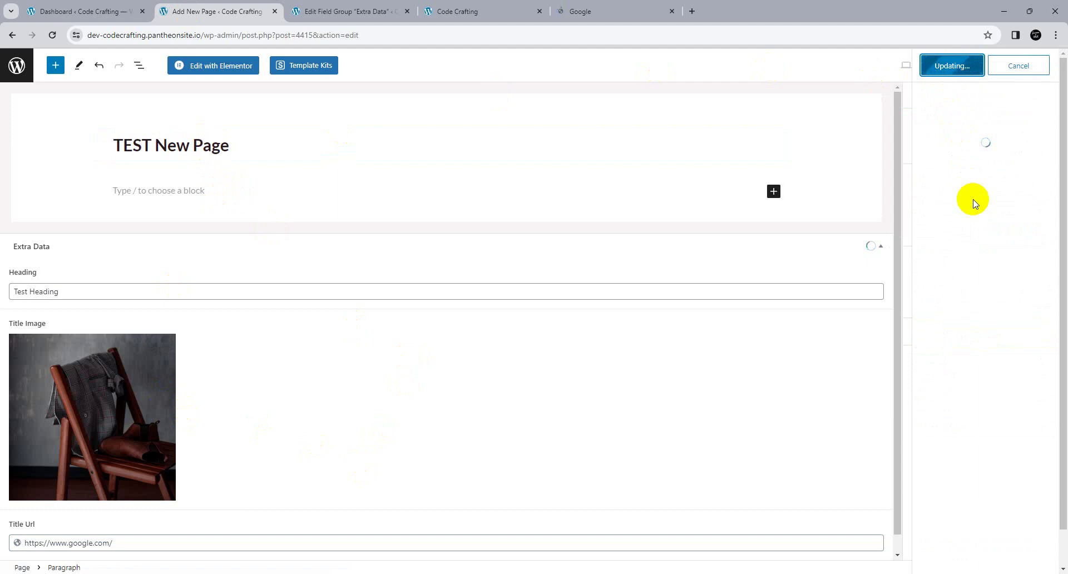
View the published TEST New Page in a new browser tab and return to its editor
left_click(107, 540)
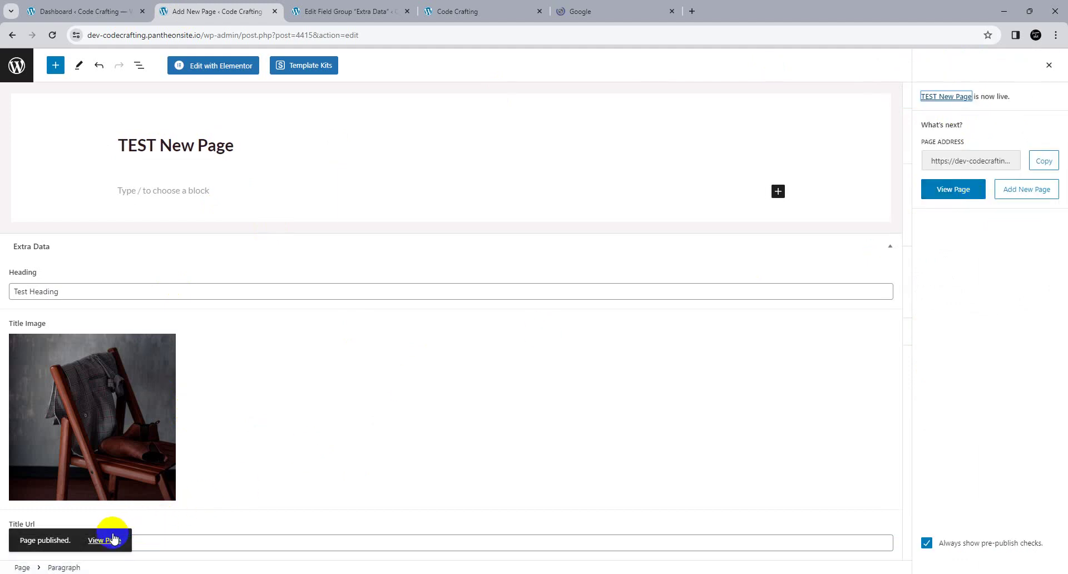
left_click(369, 6)
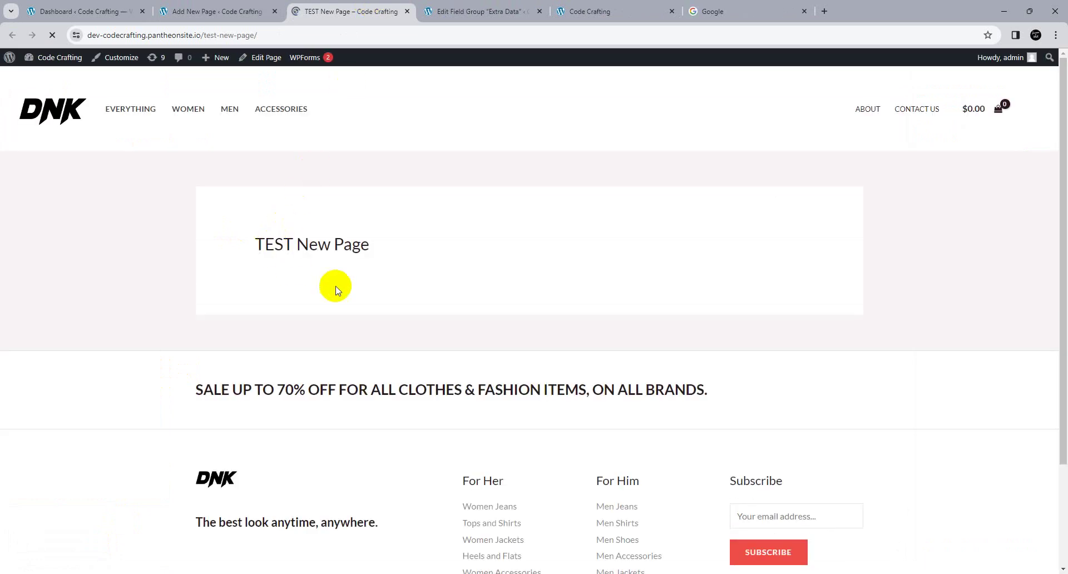
left_click(223, 10)
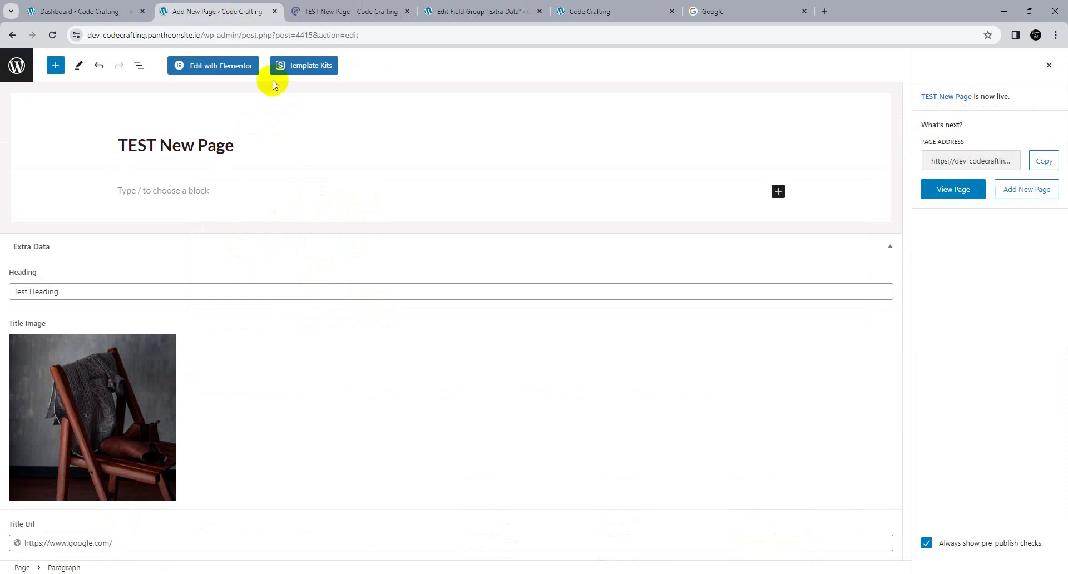
Open TEST New Page in Elementor and add a container with two equal columns
left_click(229, 77)
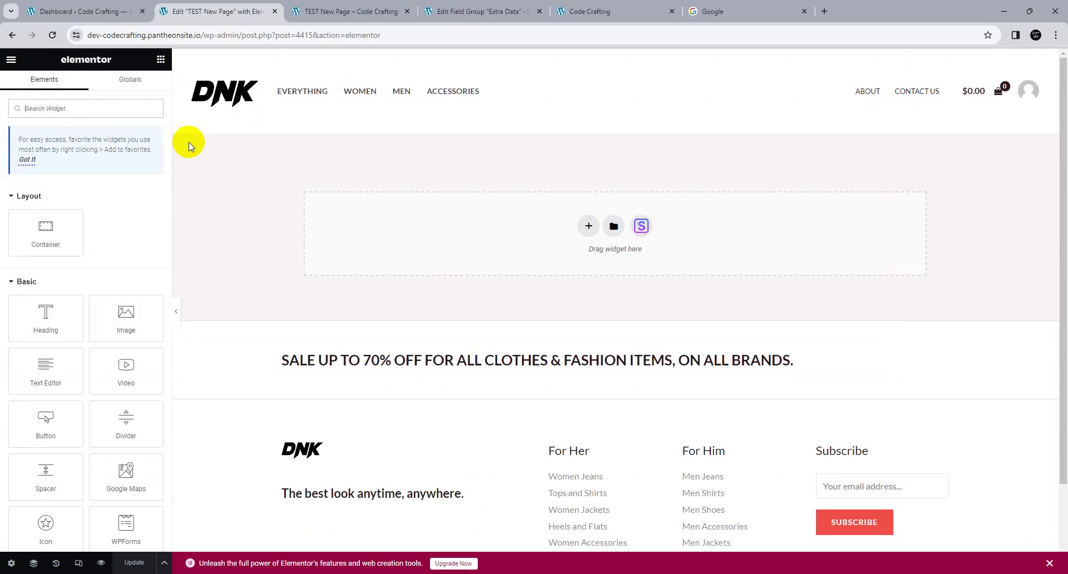
left_click(588, 225)
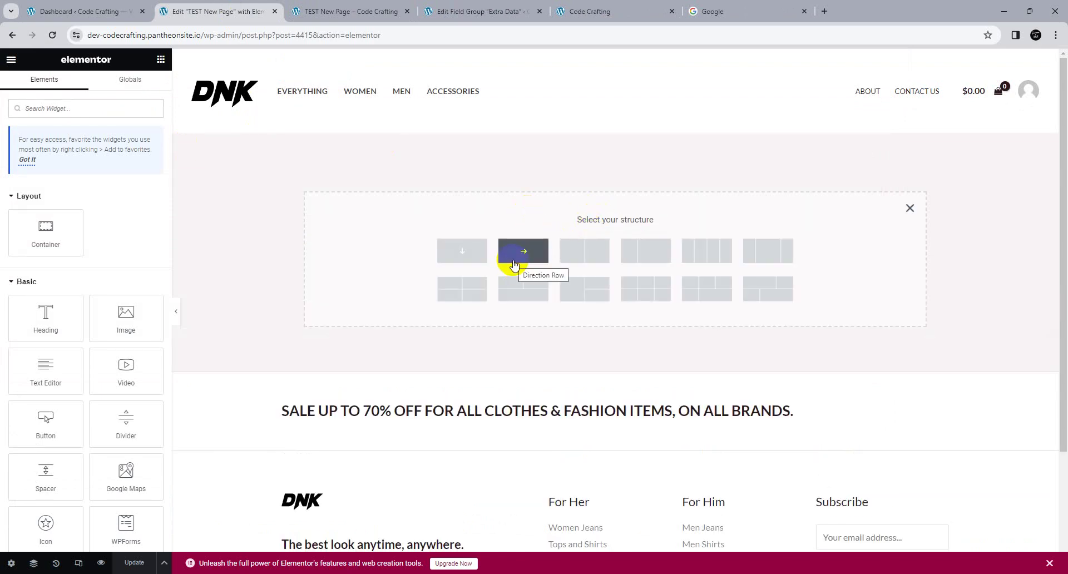
left_click(586, 258)
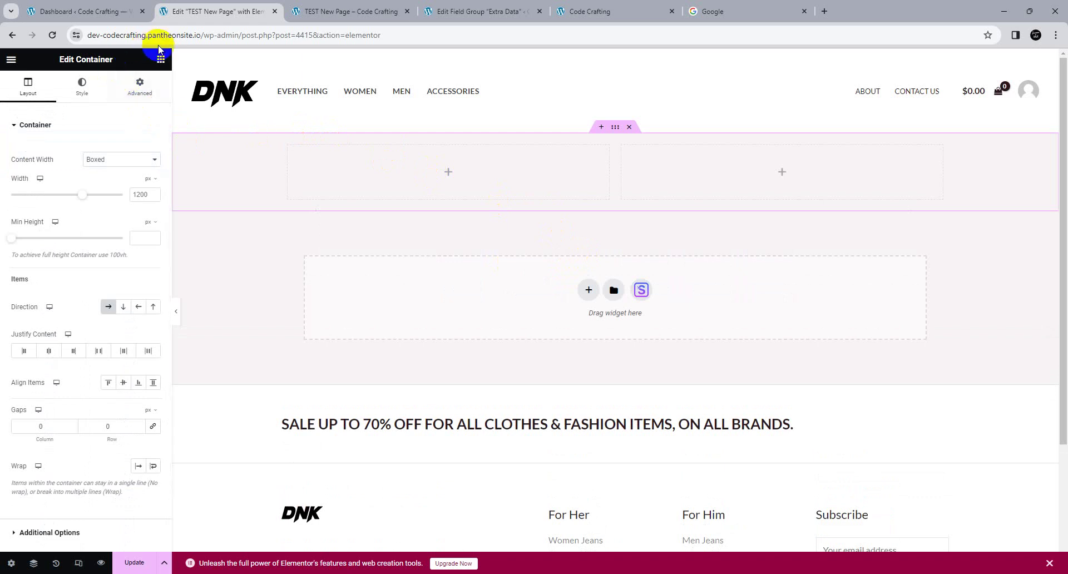
Add a Heading widget to the container's first column and set its text color to red #C71414
left_click(160, 59)
left_click_drag(43, 300, 418, 166)
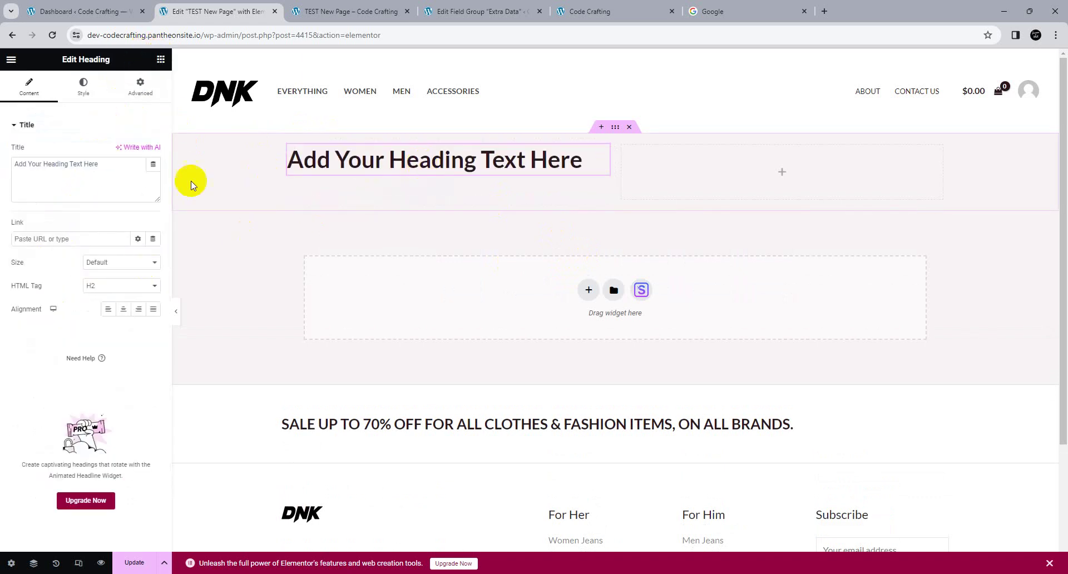
left_click(83, 86)
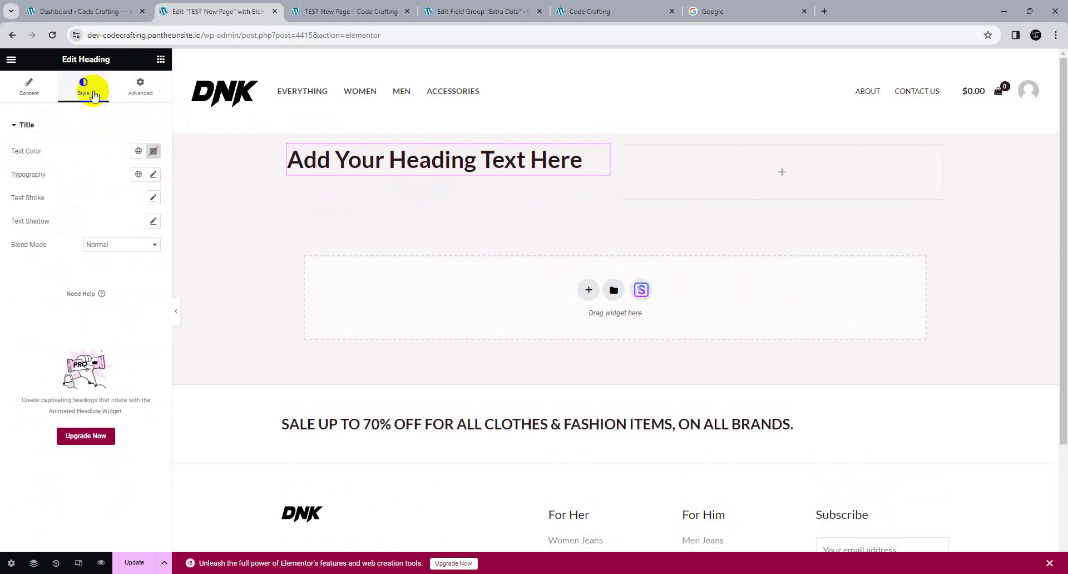
left_click(153, 151)
mouse_move(119, 258)
left_mouse_down()
mouse_move(167, 220)
mouse_move(129, 193)
mouse_move(100, 281)
mouse_move(203, 250)
mouse_move(204, 214)
left_mouse_up()
left_click(88, 151)
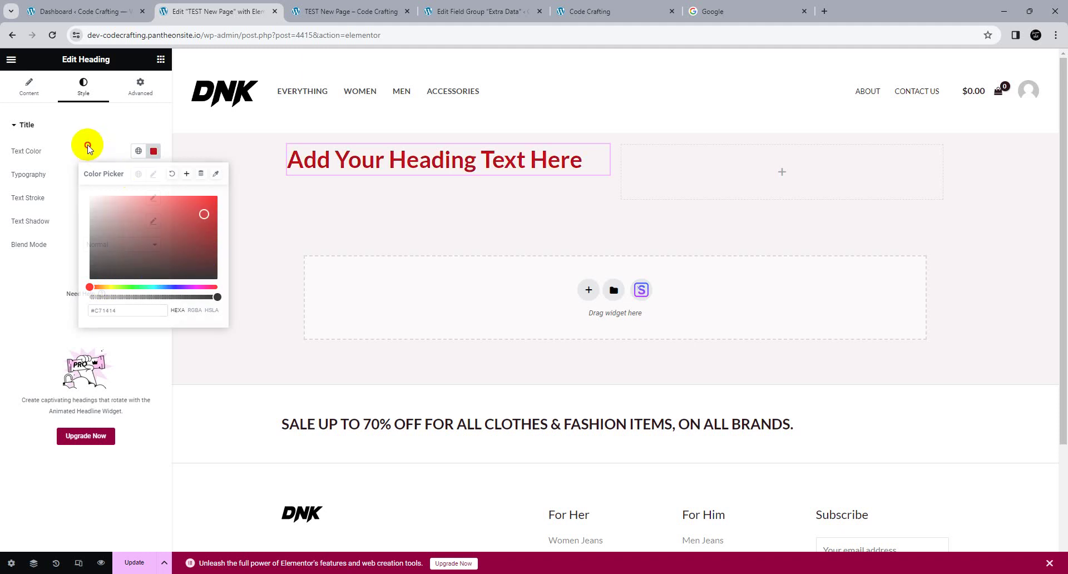
Center-align the heading and set its HTML tag to H1
left_click(27, 89)
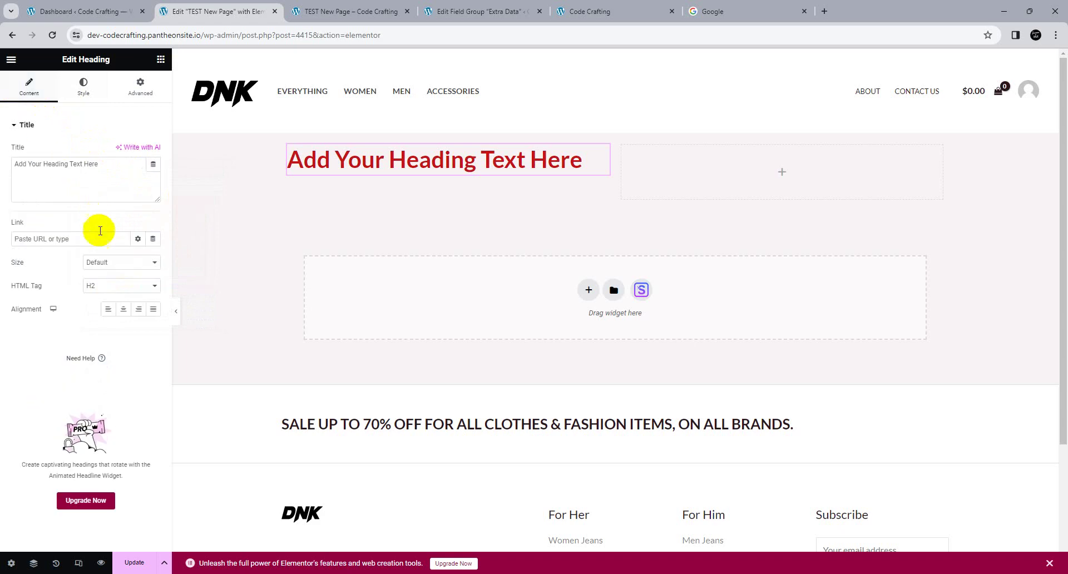
left_click(123, 309)
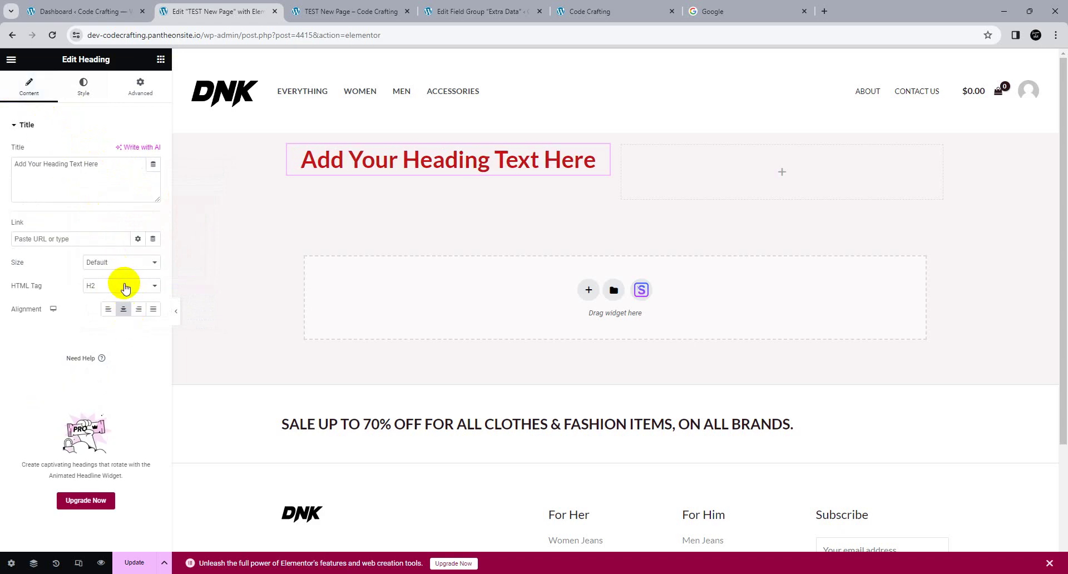
left_click(121, 285)
left_click(111, 298)
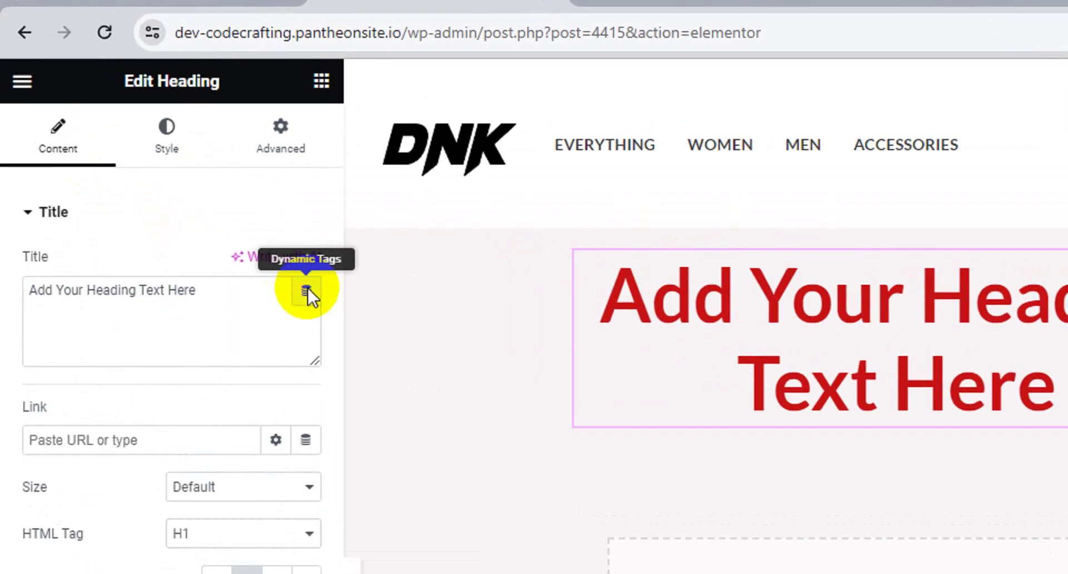
Check dynamic tags for the heading title, and activate the Elementor Pro plugin in the WordPress dashboard
left_click(307, 290)
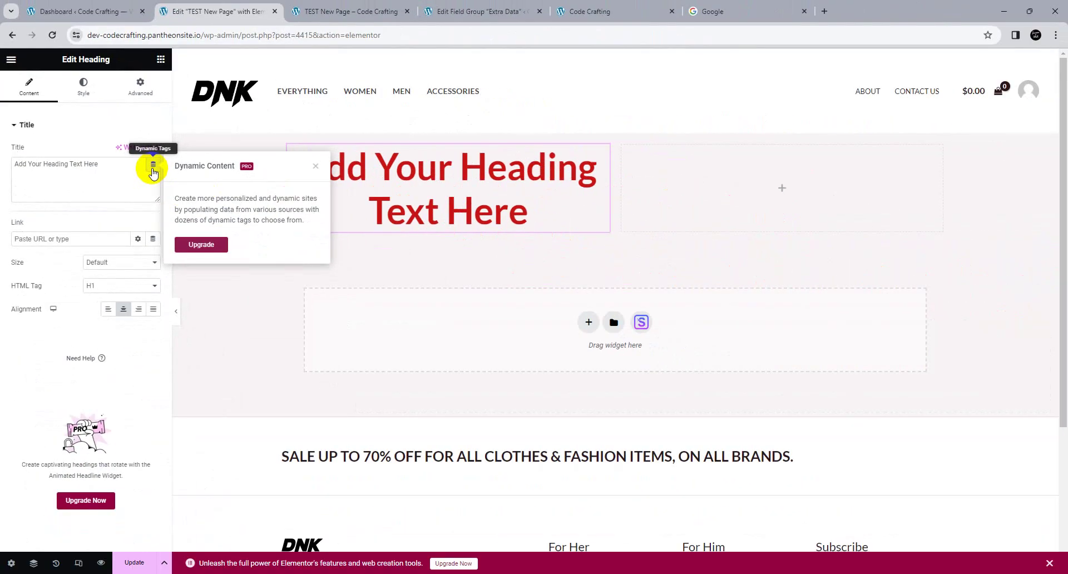
left_click(55, 11)
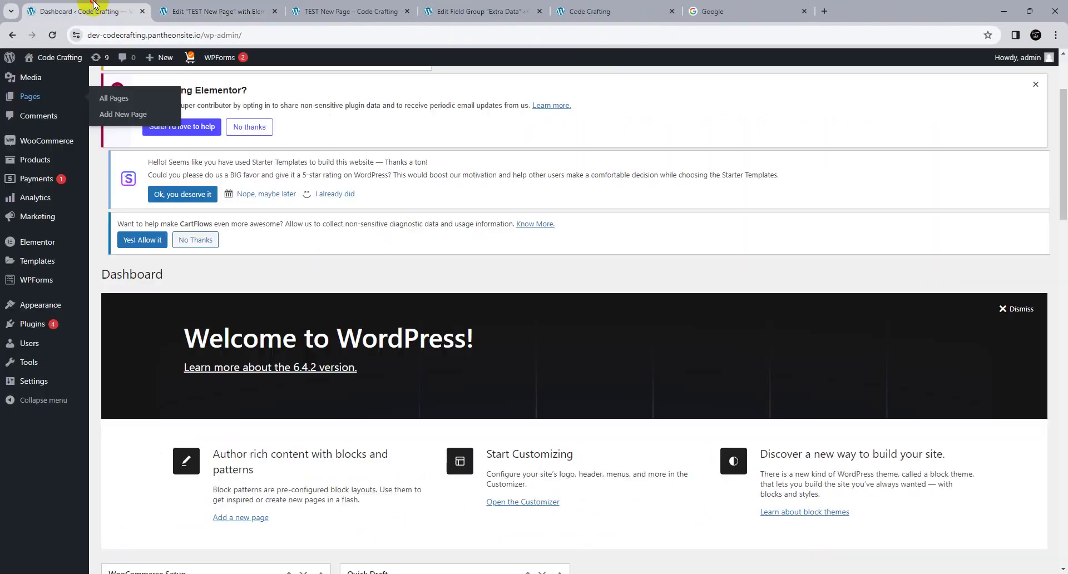
left_click(29, 324)
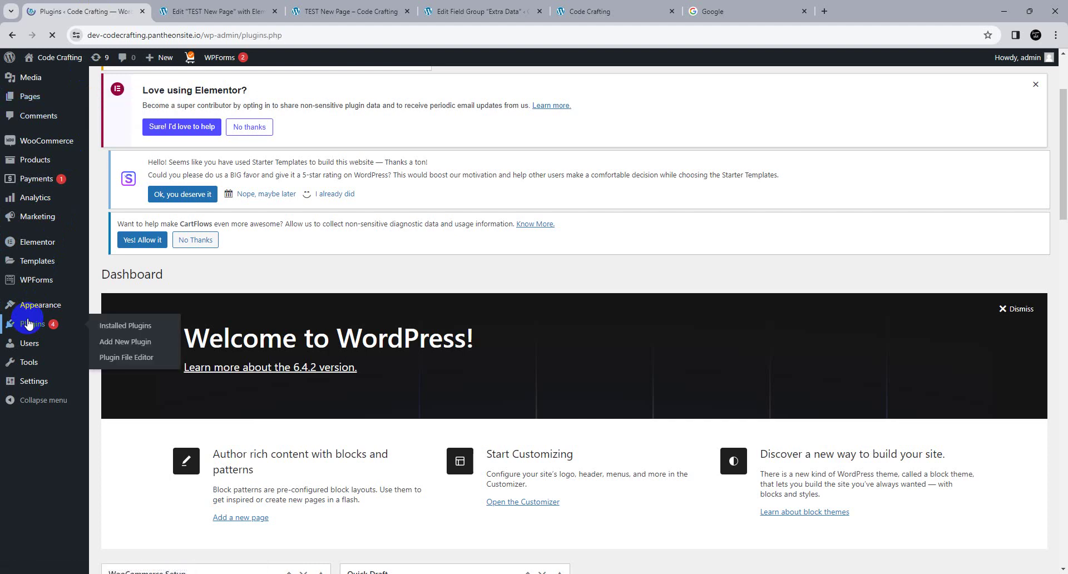
scroll(173, 427, "down", 7)
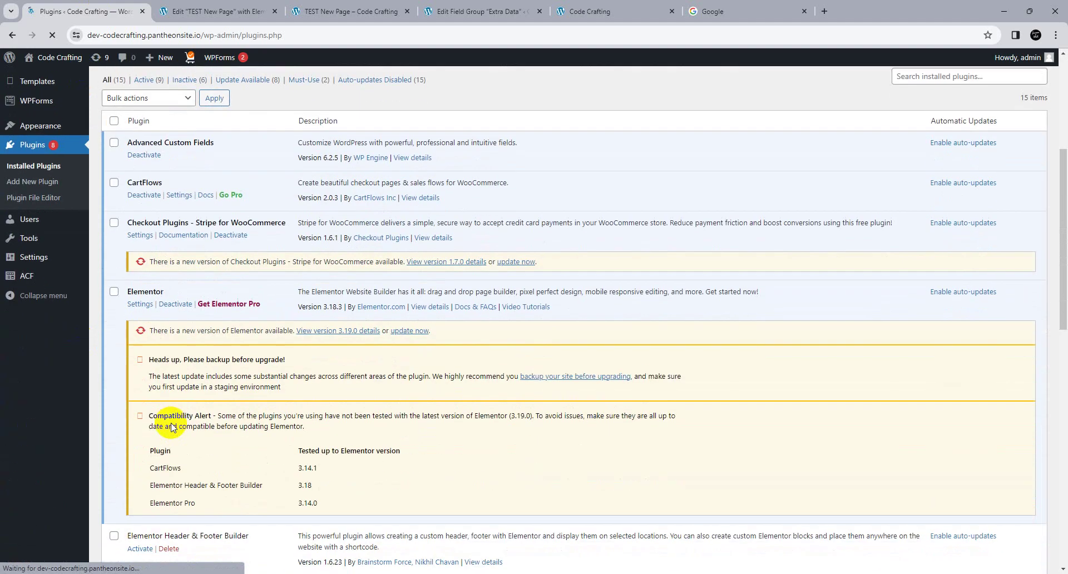
scroll(173, 427, "down", 4)
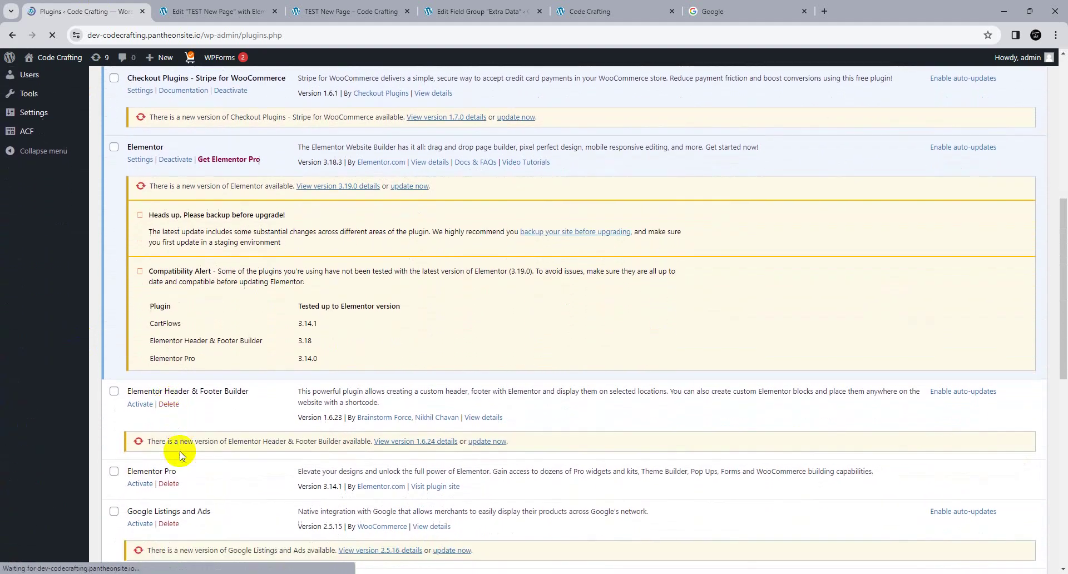
triple_click(144, 419)
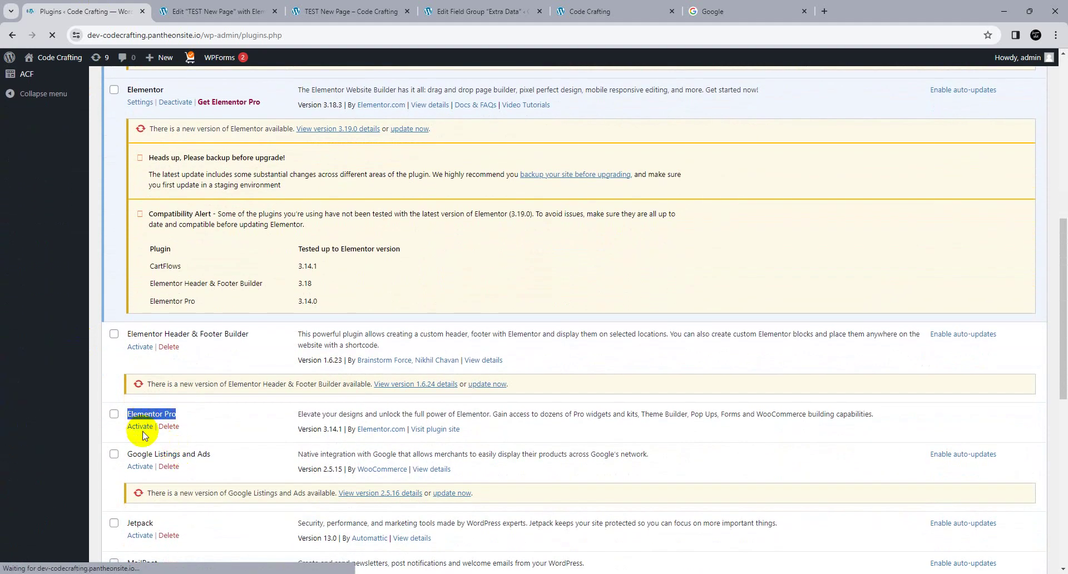
left_click(141, 427)
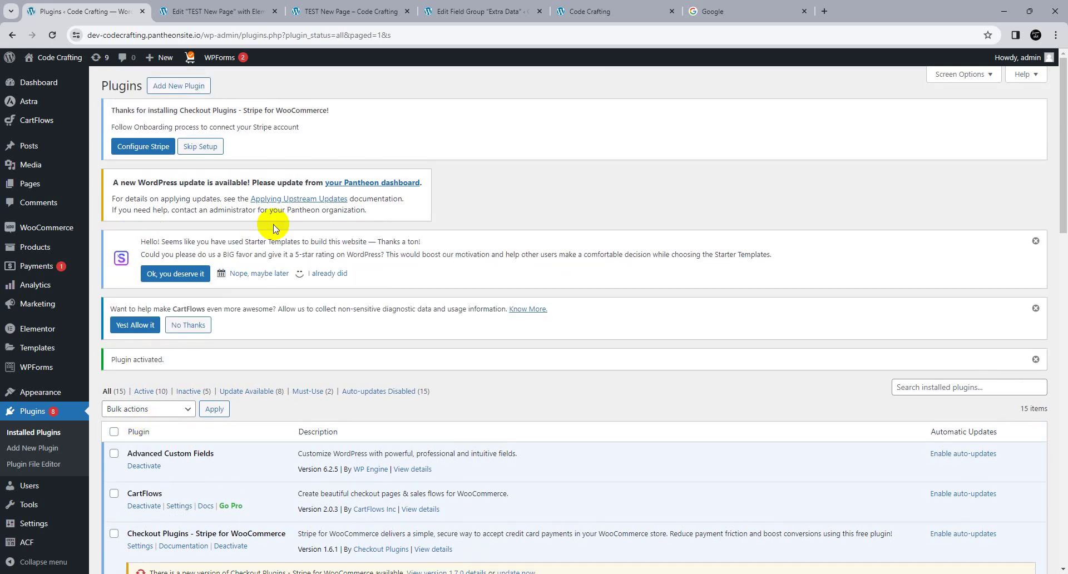
Return to the Elementor editor of TEST New Page, save the page changes and reload the editor
left_click(327, 8)
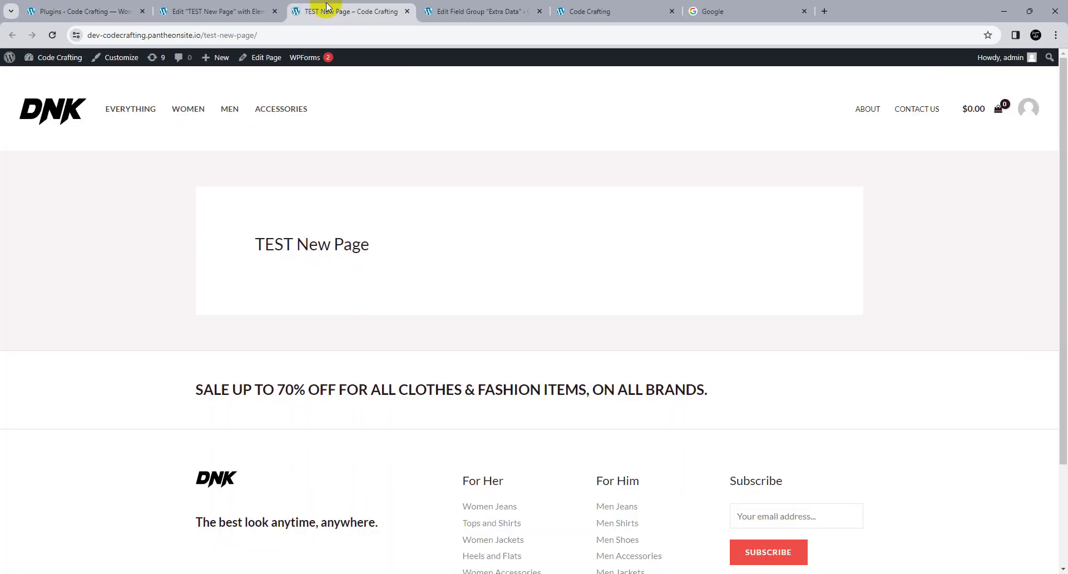
left_click(228, 9)
left_click(53, 35)
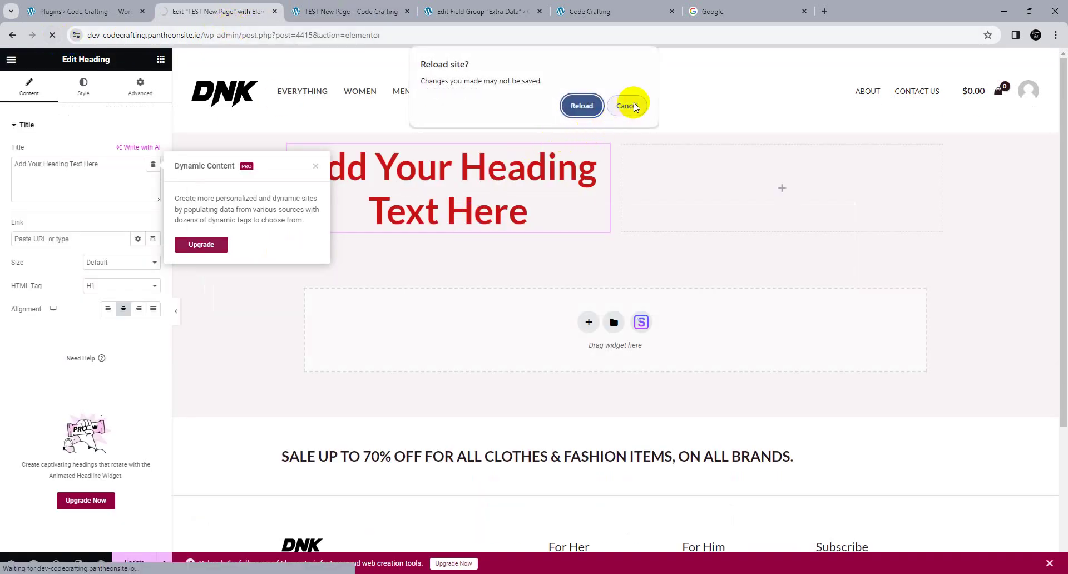
left_click(635, 107)
left_click(137, 562)
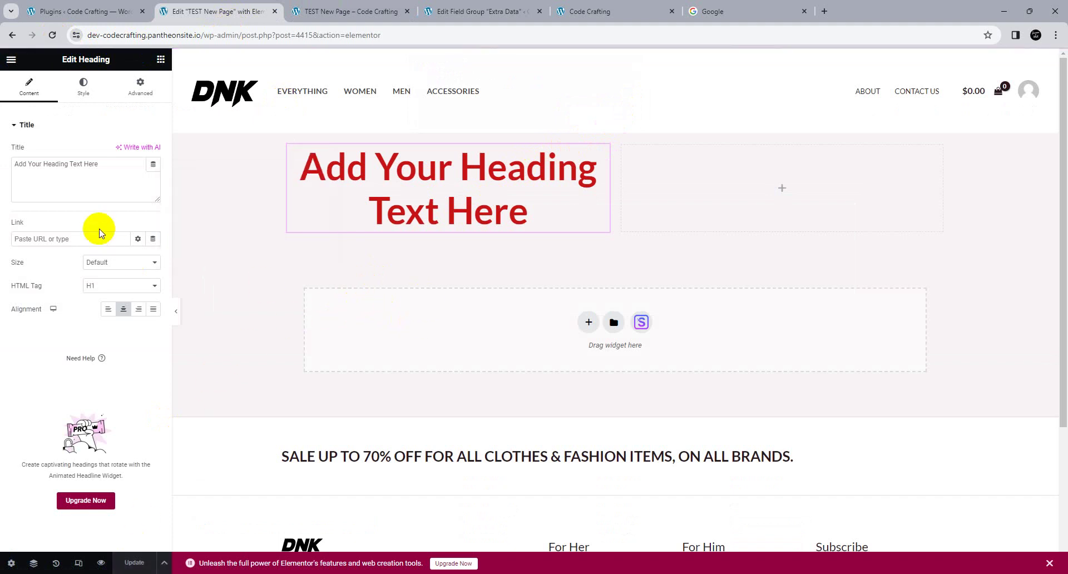
left_click(51, 35)
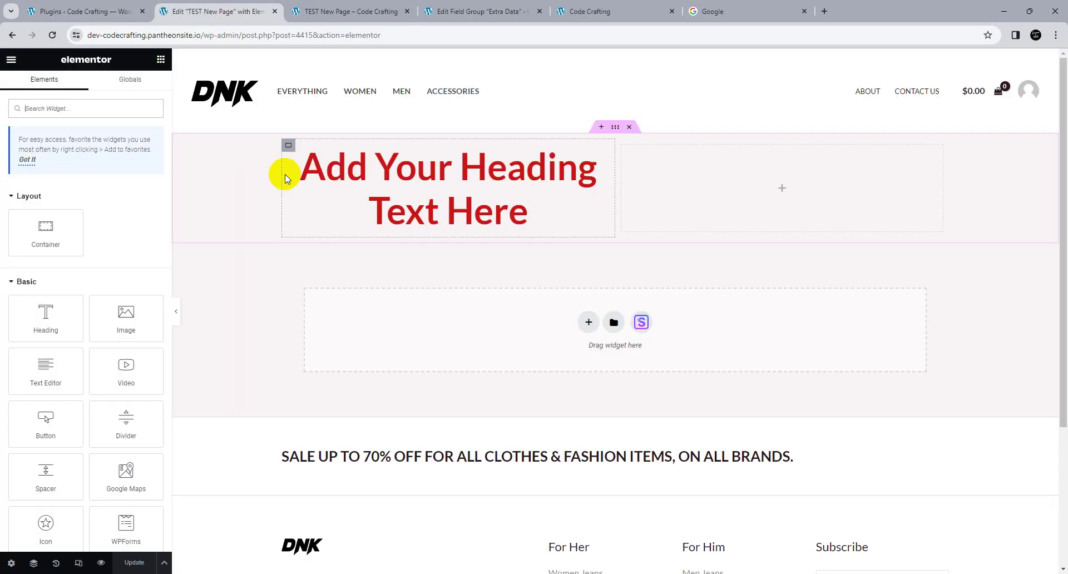
Link the heading's title to the dynamic ACF Field with the key Heading and update the page
left_click(436, 200)
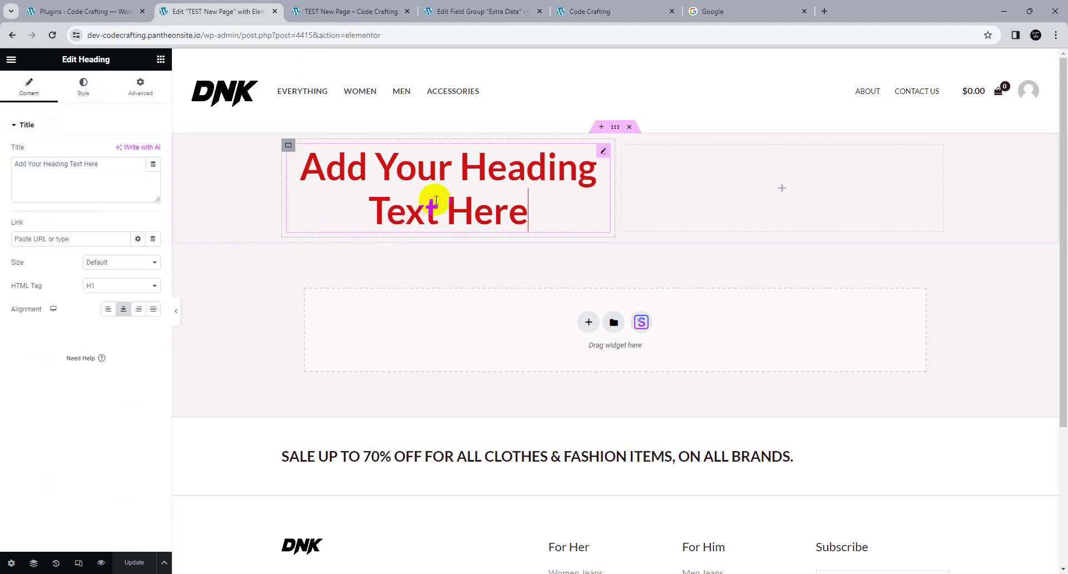
left_click(153, 165)
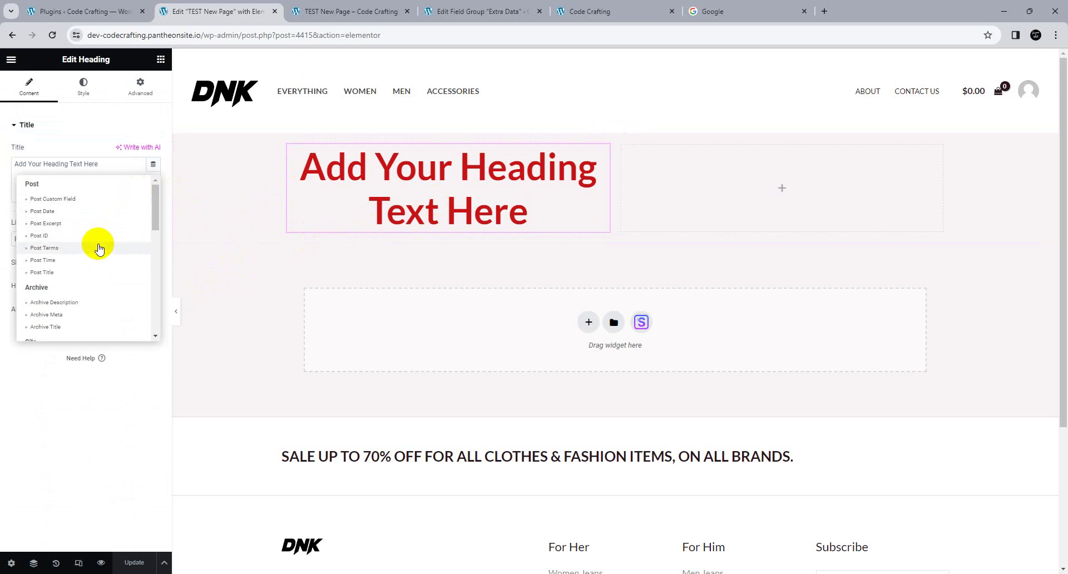
scroll(99, 249, "down", 5)
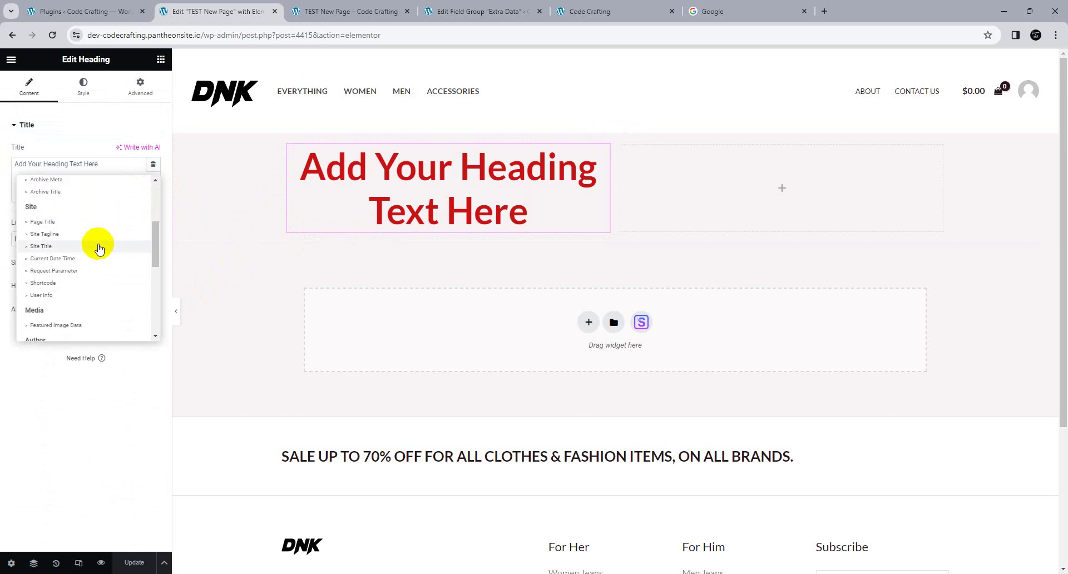
scroll(99, 248, "down", 8)
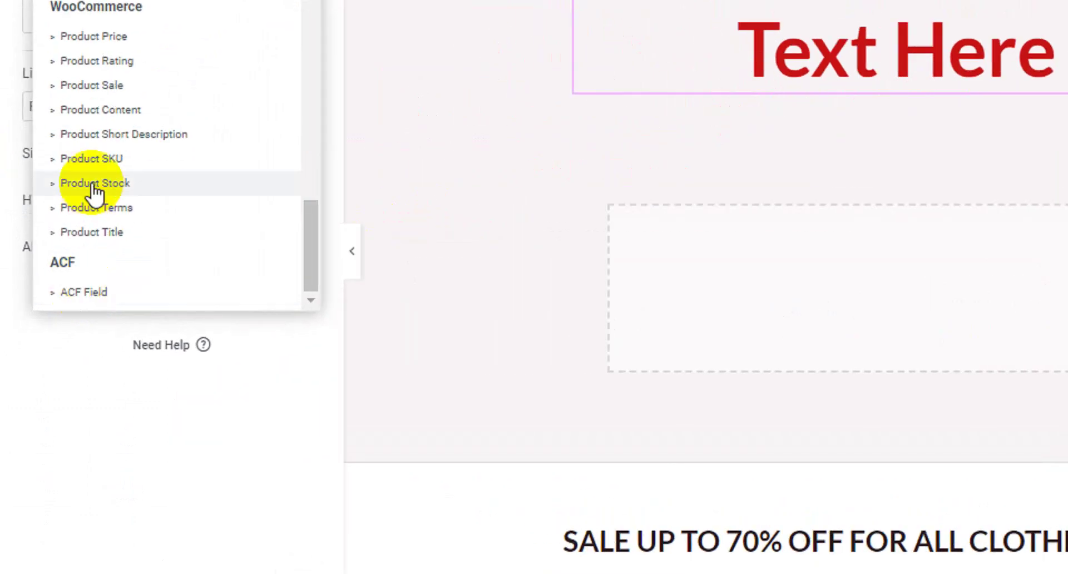
left_click(93, 305)
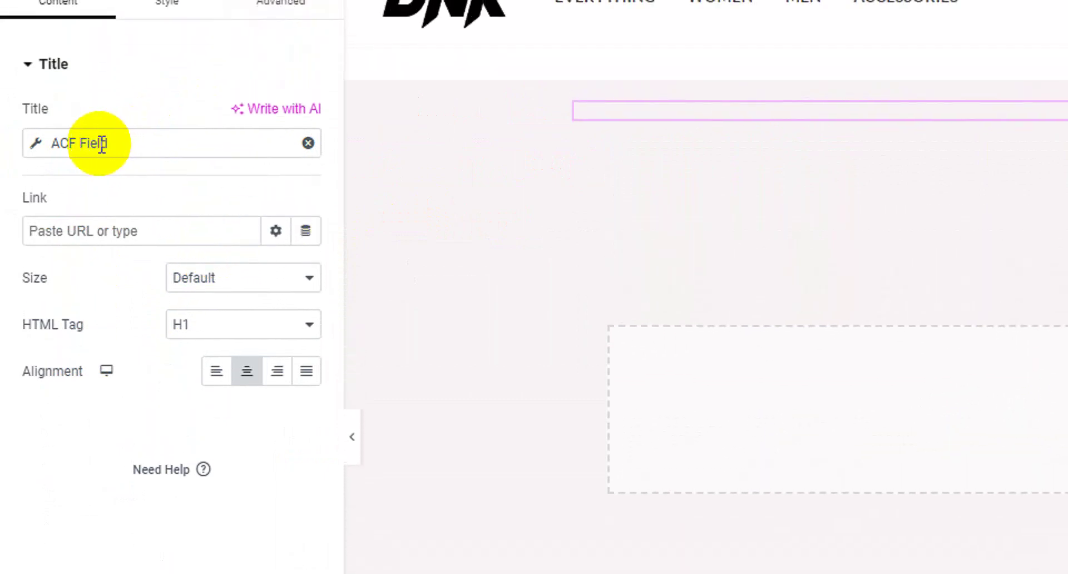
left_click(100, 142)
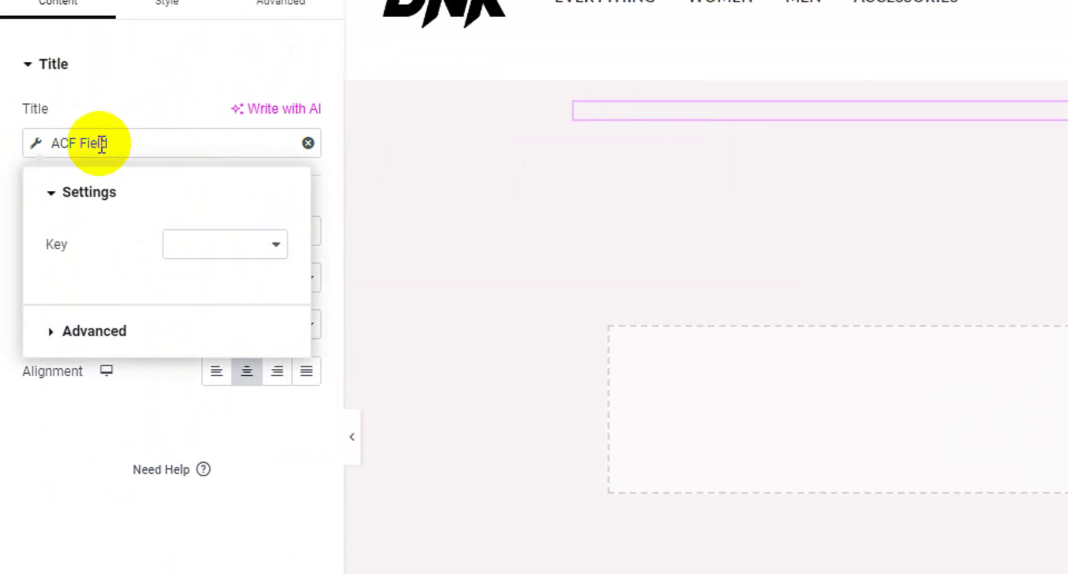
left_click(209, 253)
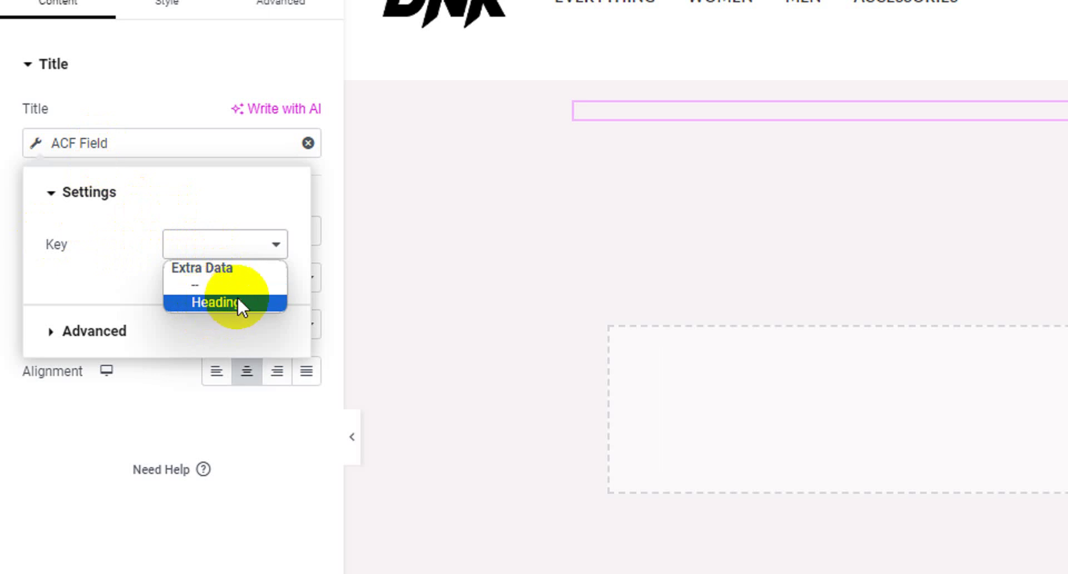
left_click(220, 302)
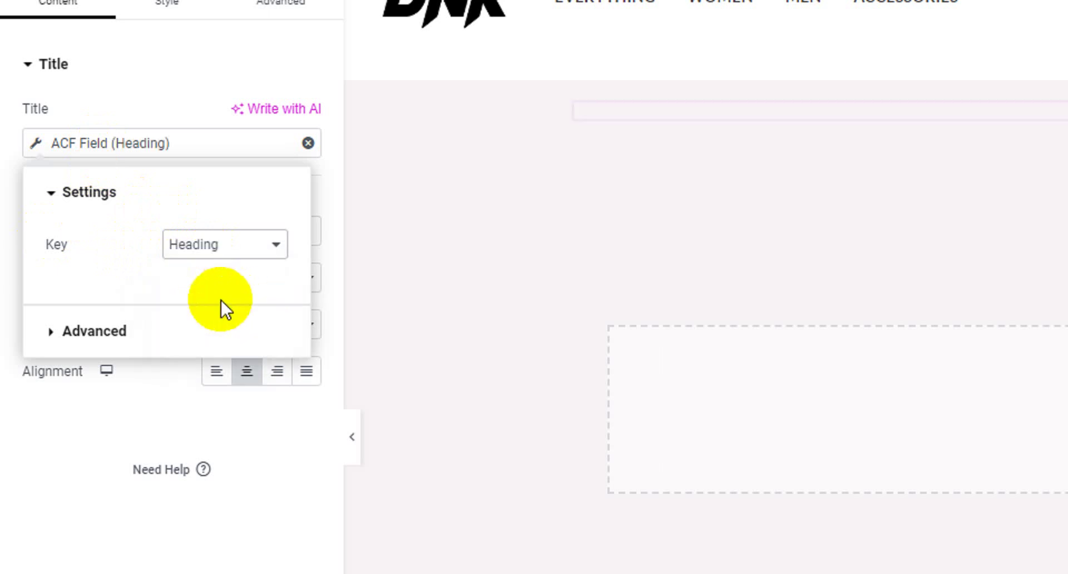
left_click(152, 445)
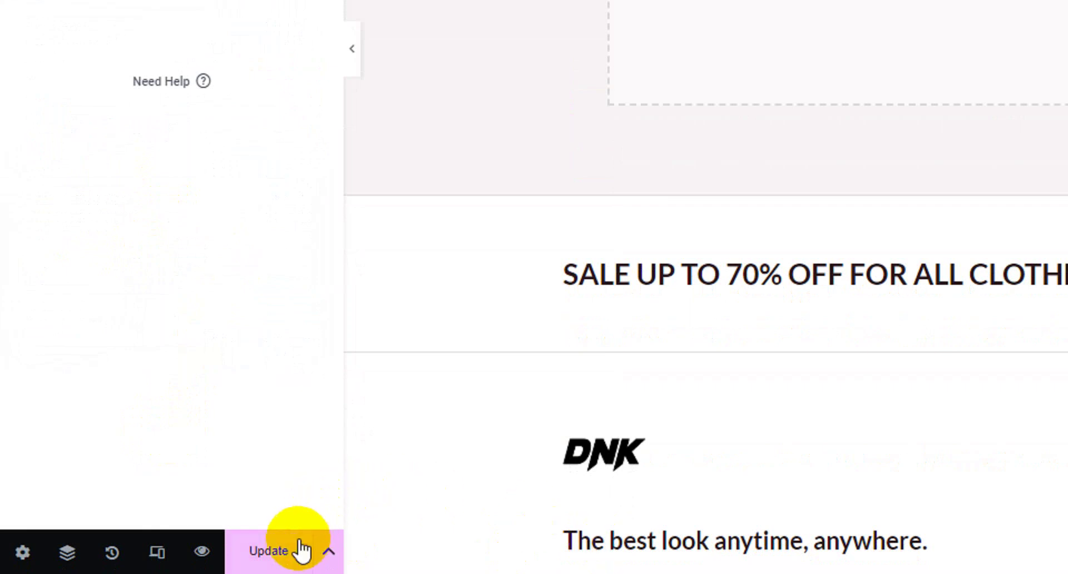
left_click(272, 547)
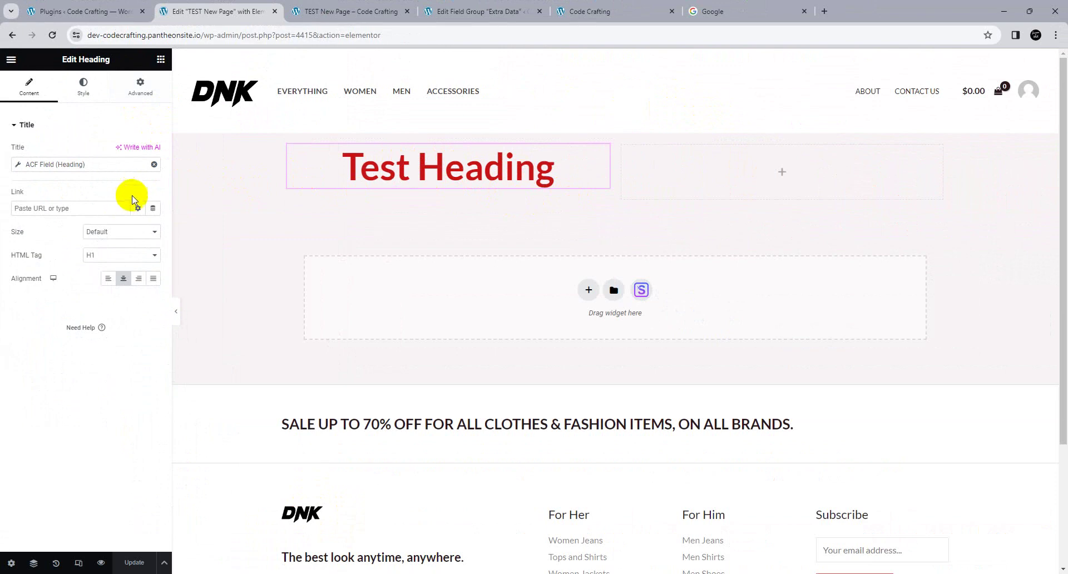
Link the heading to the dynamic ACF URL Field with the key Title Url and update the page
left_click(153, 208)
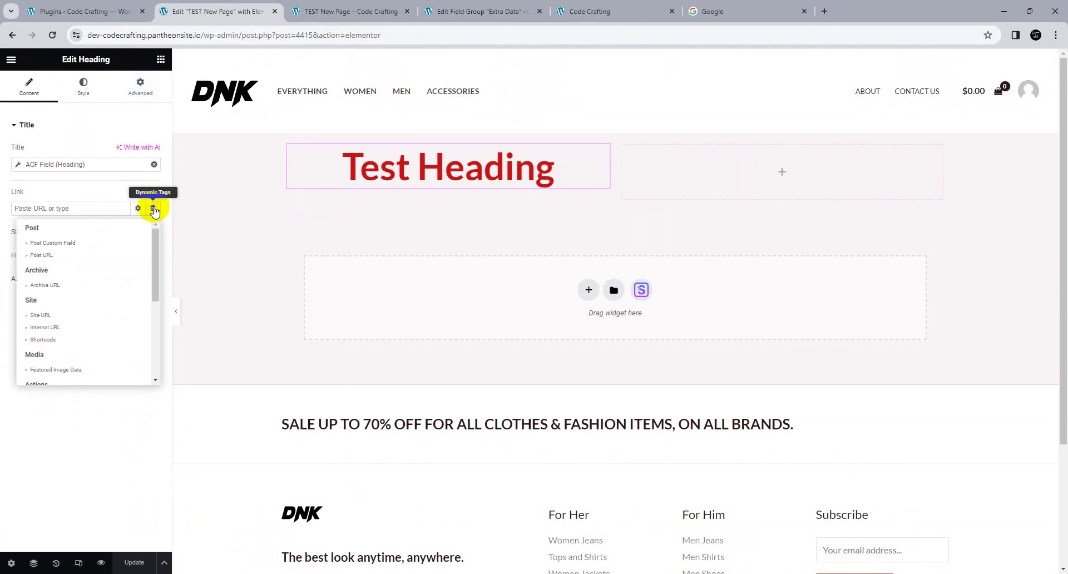
scroll(84, 297, "down", 5)
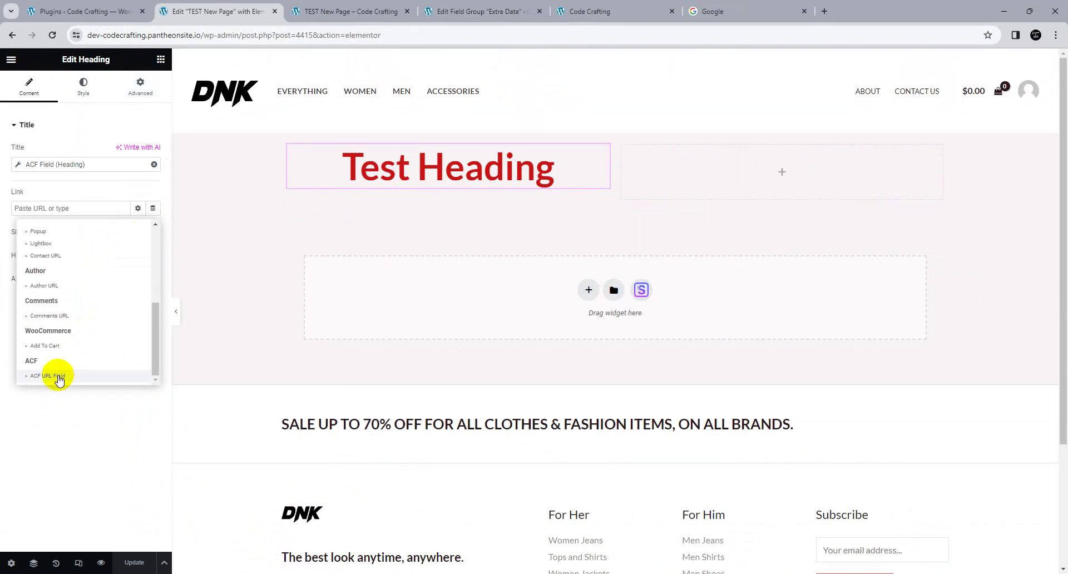
left_click(53, 376)
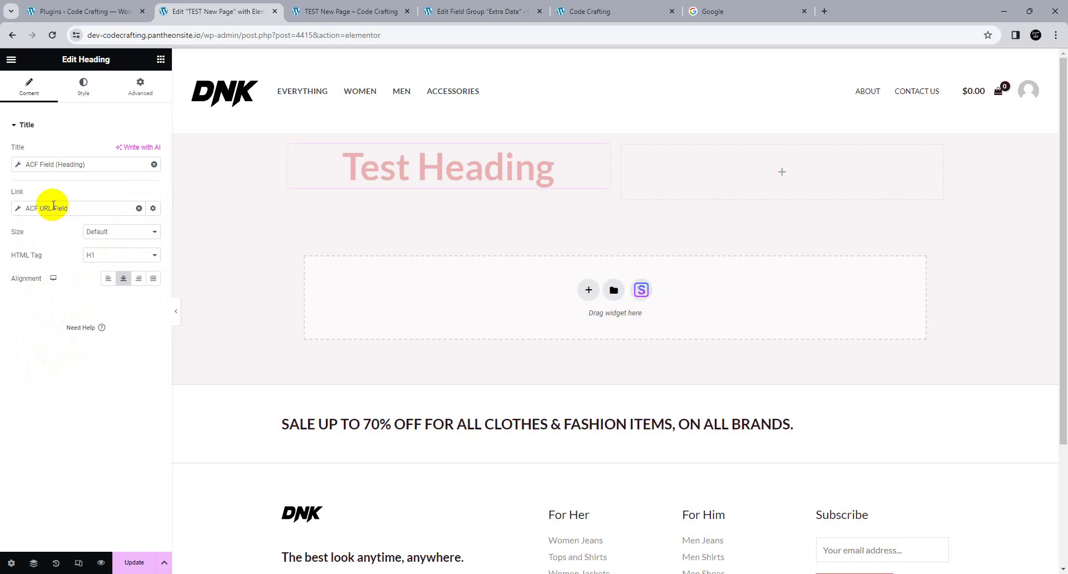
left_click(53, 206)
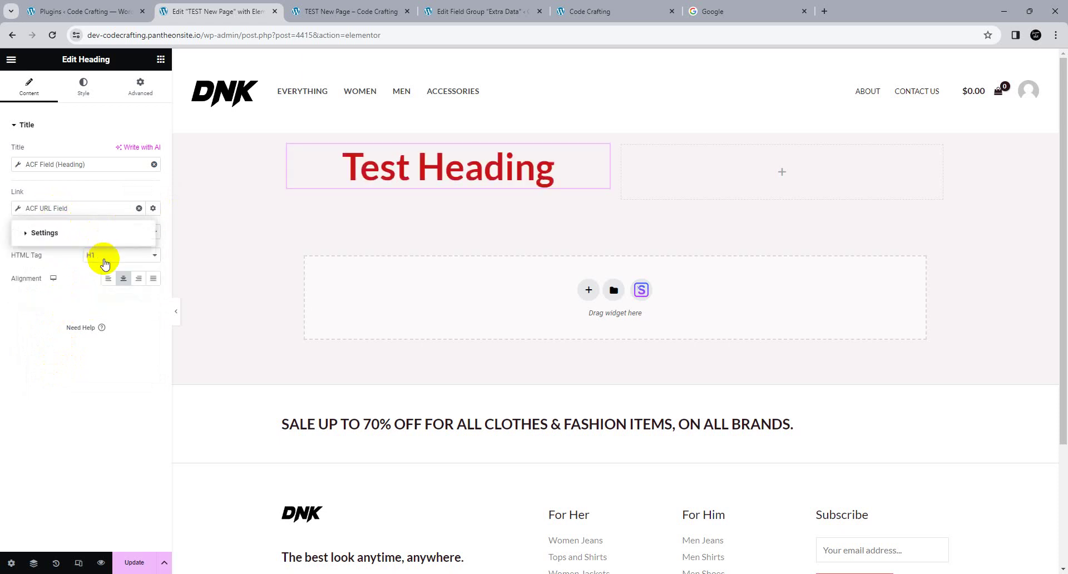
left_click_drag(54, 208, 25, 234)
left_click(25, 234)
left_click(34, 210)
left_click(43, 233)
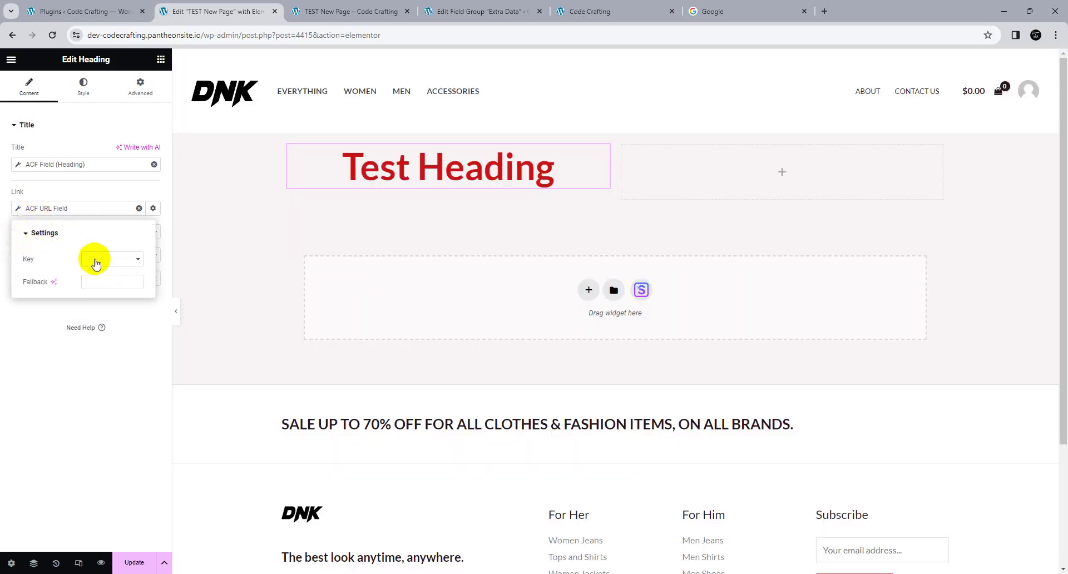
left_click(96, 260)
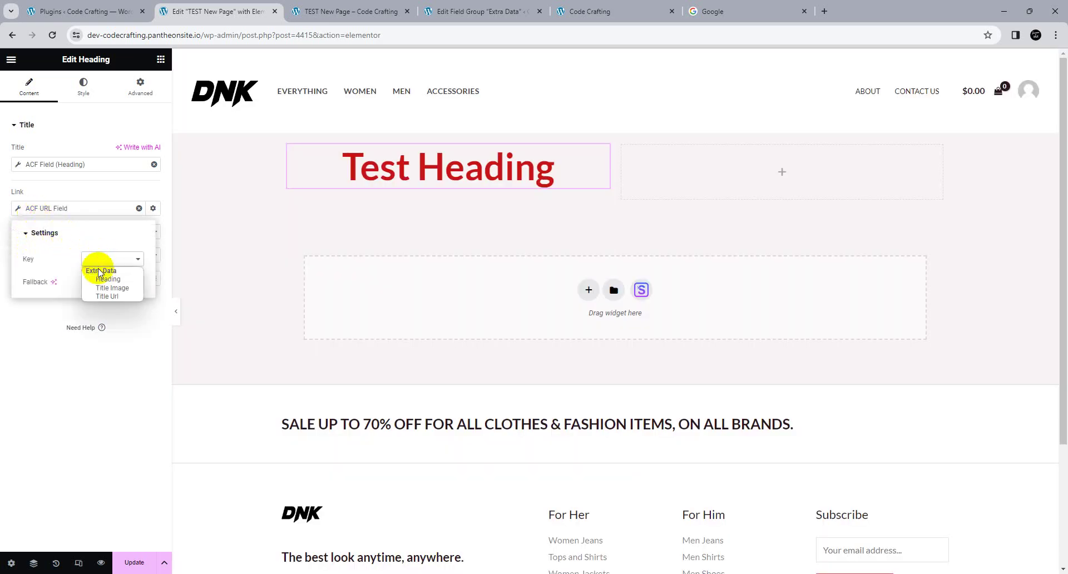
left_click(106, 296)
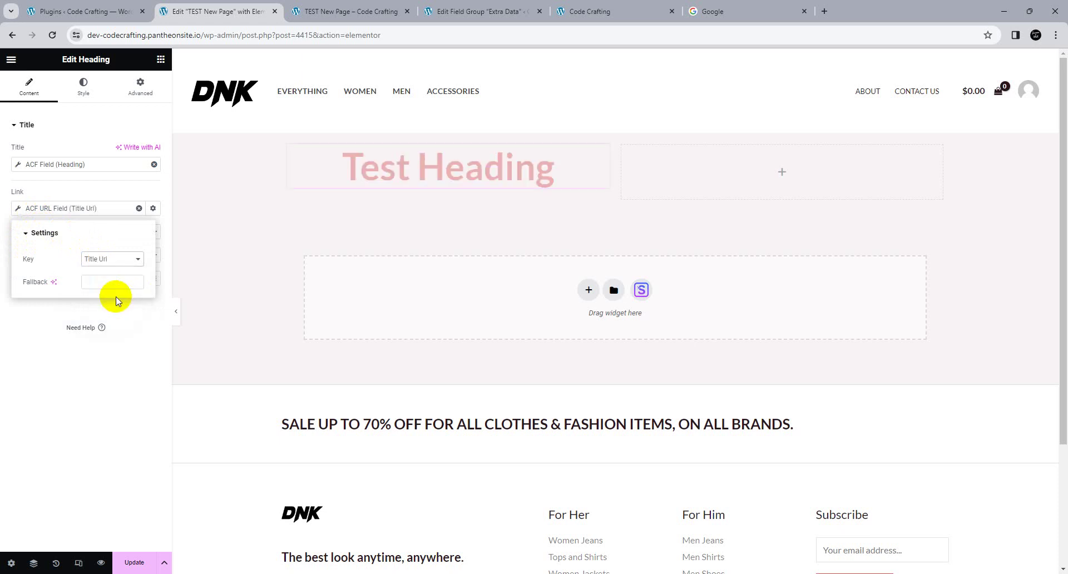
left_click(95, 364)
left_click(134, 563)
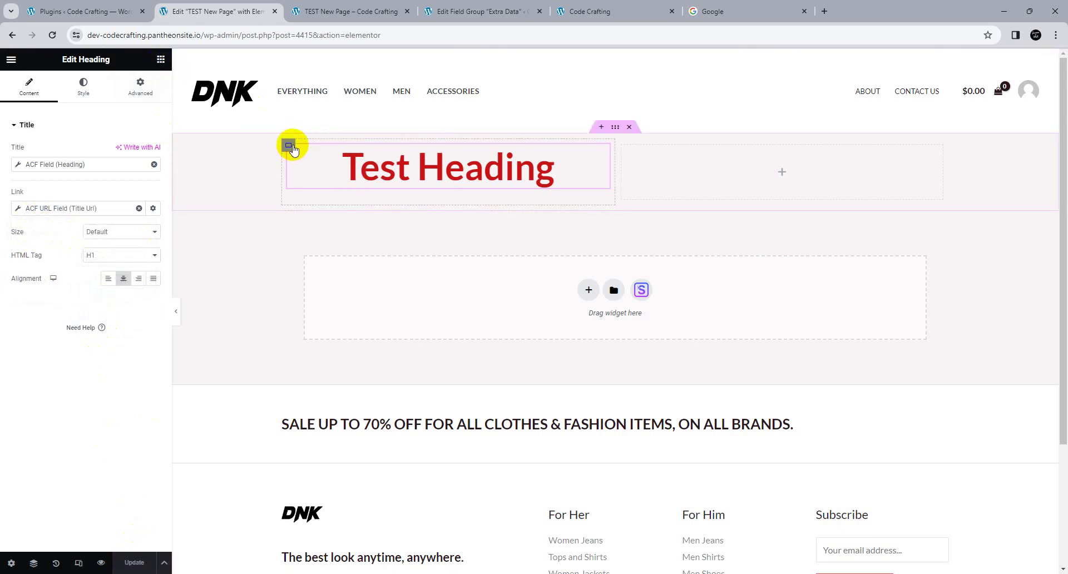
Set the heading container's classic background image to the dynamic ACF Image Field with the key Title Image
left_click(288, 145)
left_click(88, 85)
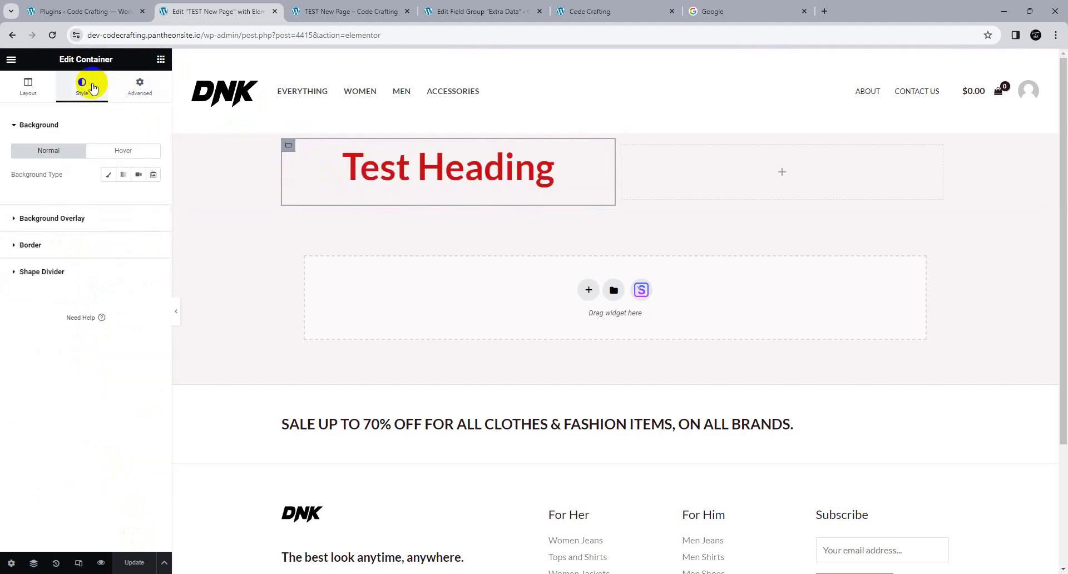
left_click(105, 176)
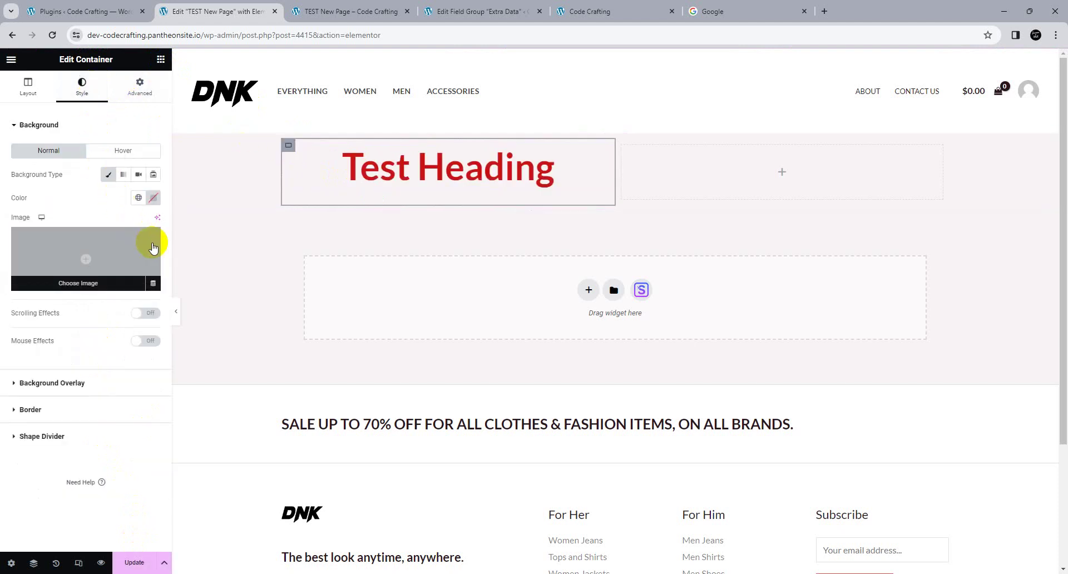
left_click(153, 285)
scroll(88, 386, "down", 1)
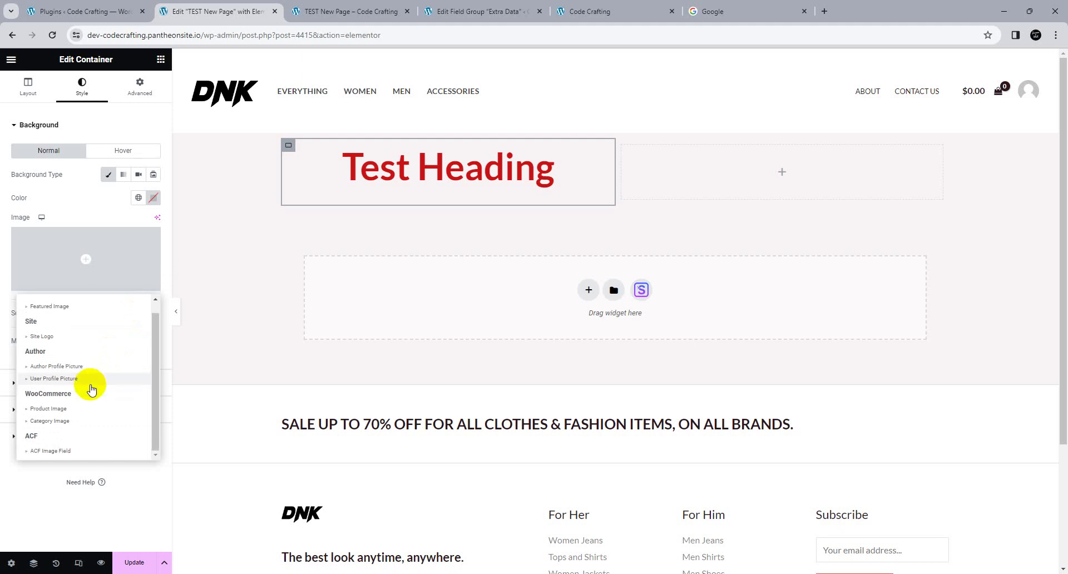
left_click(61, 455)
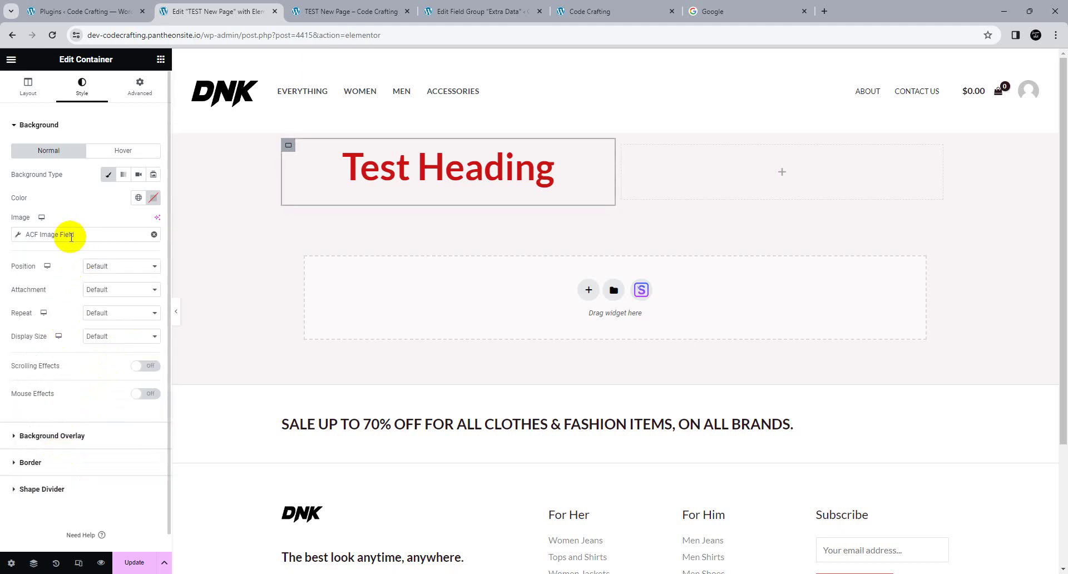
left_click(65, 236)
left_click(100, 286)
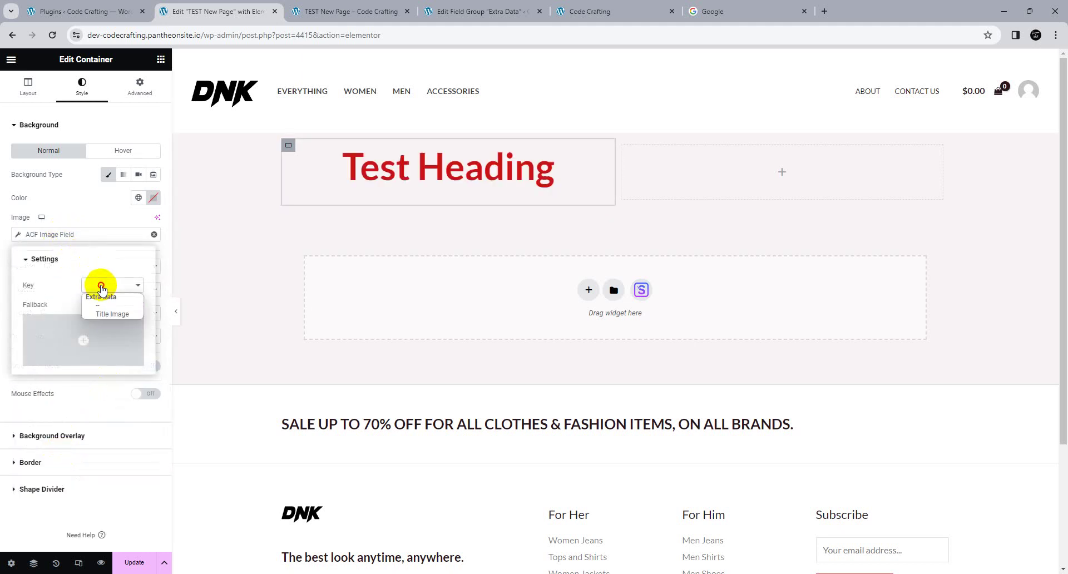
left_click(113, 315)
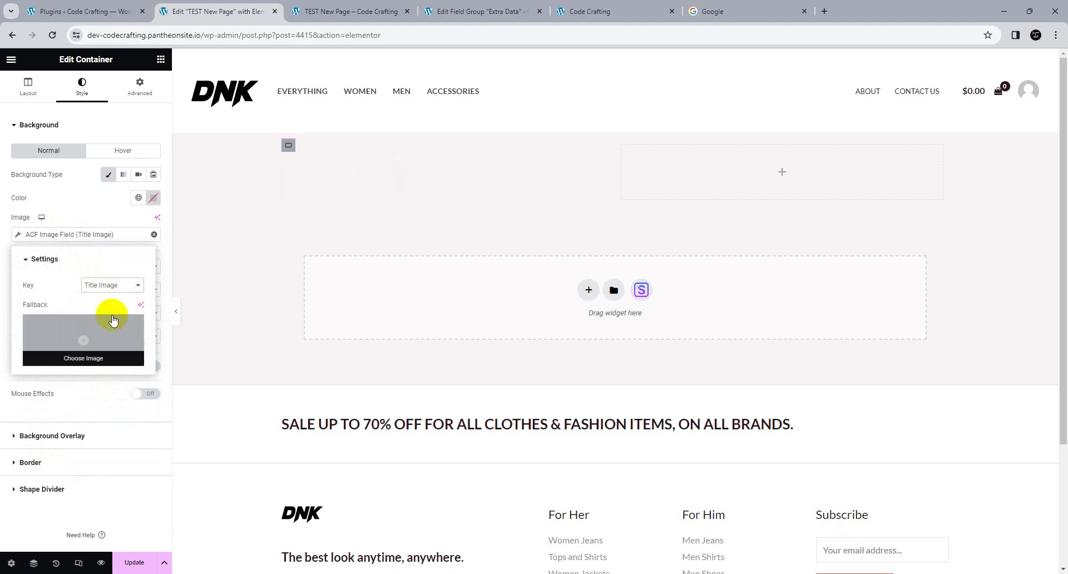
left_click(97, 213)
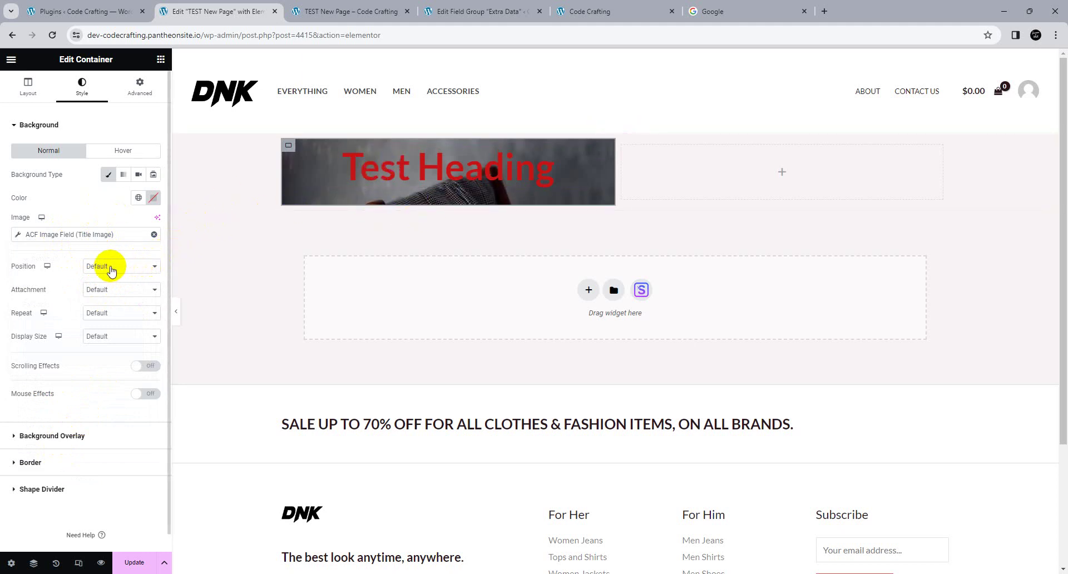
Try the background image position Center Center, and remove the dynamic background image from the heading container
left_click(111, 266)
left_click(111, 287)
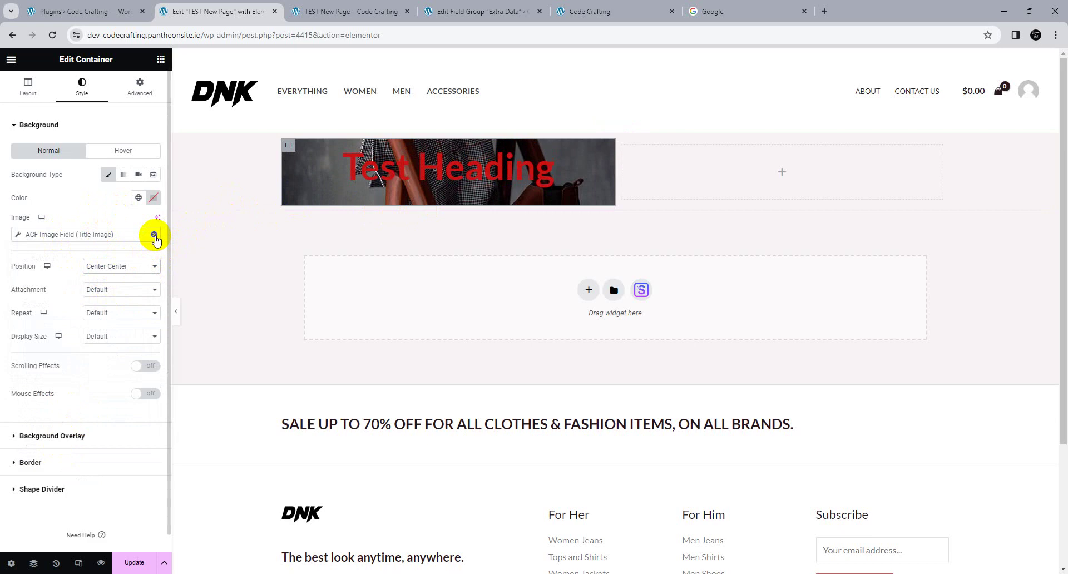
left_click(154, 235)
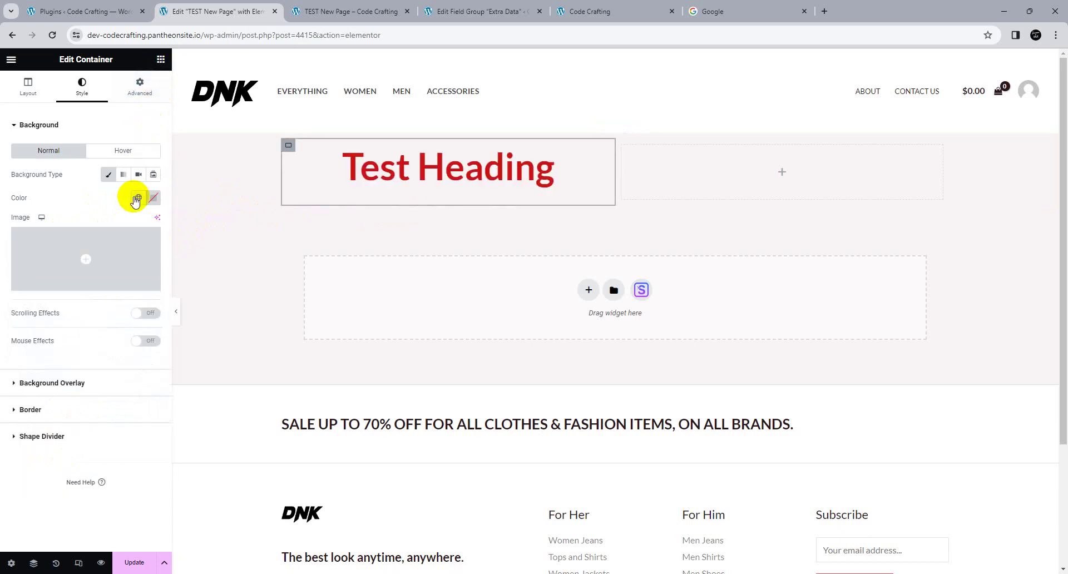
Add an Image widget to the empty container, link it to the dynamic ACF Image Field with the key Title Image, and update the page
left_click(159, 59)
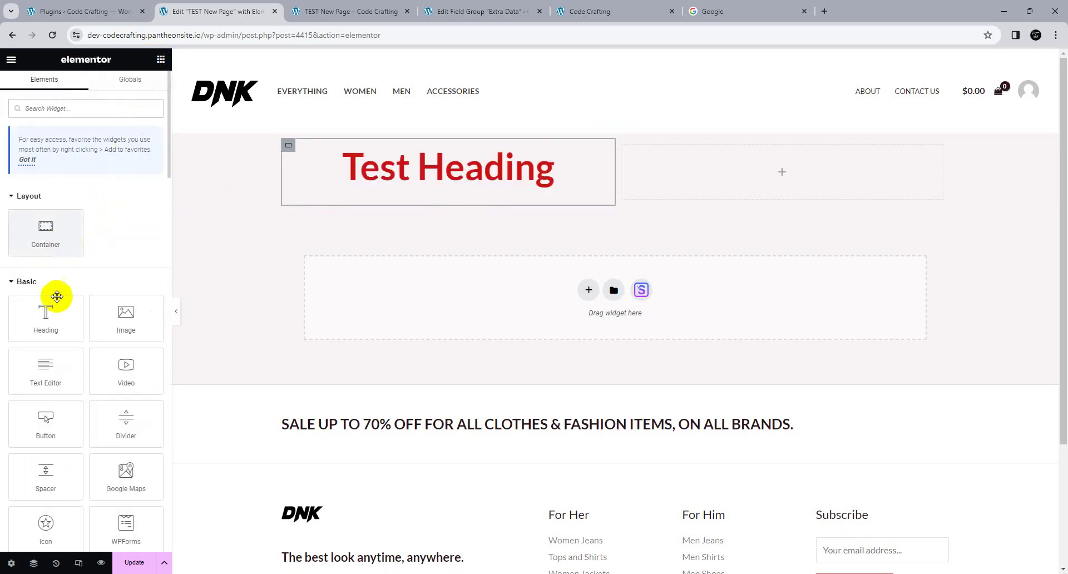
left_click_drag(125, 318, 748, 147)
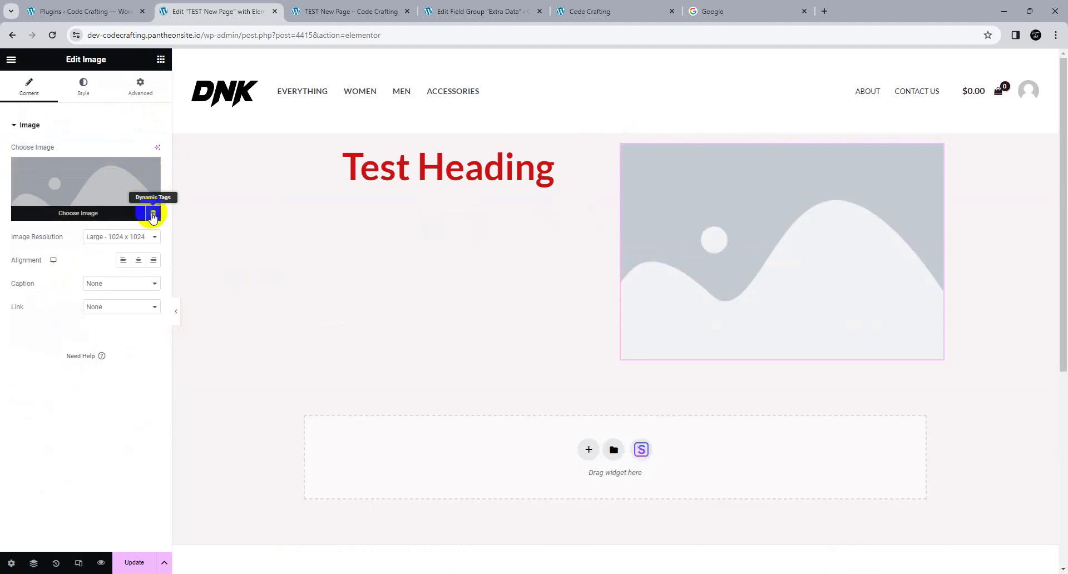
left_click(152, 213)
scroll(56, 373, "down", 1)
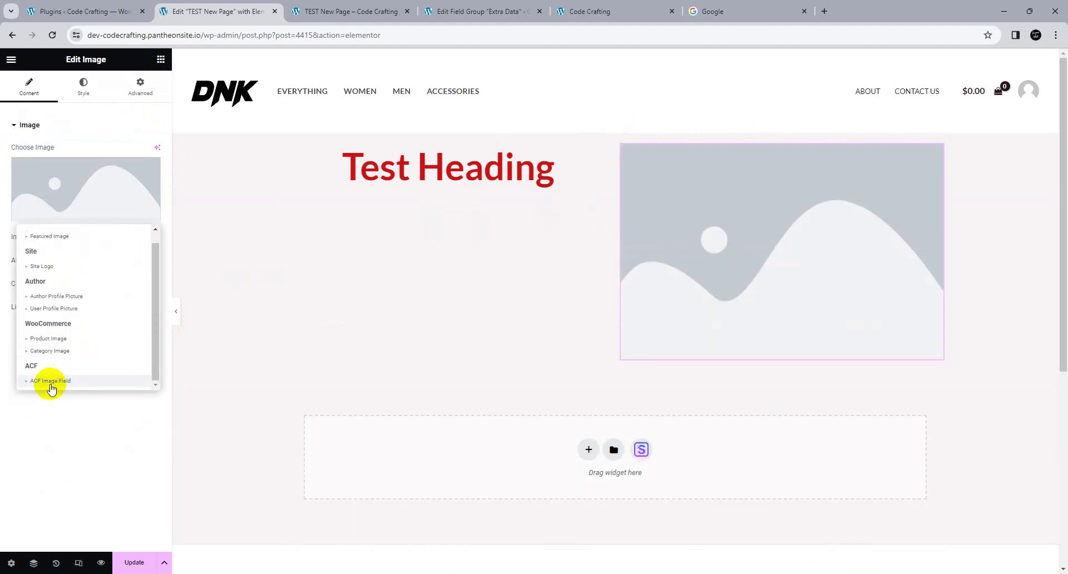
left_click(48, 381)
left_click(67, 163)
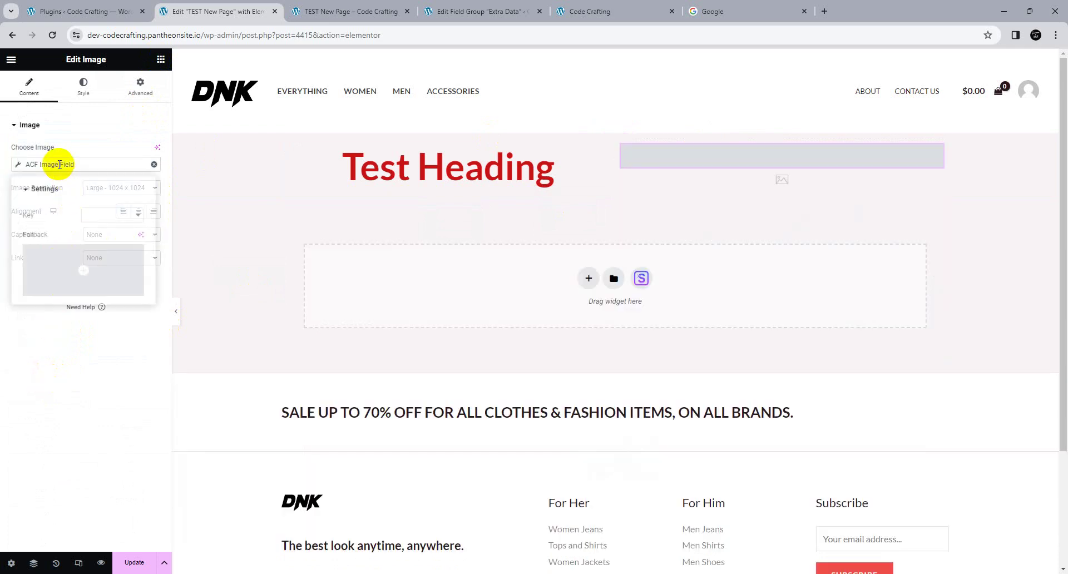
left_click(93, 215)
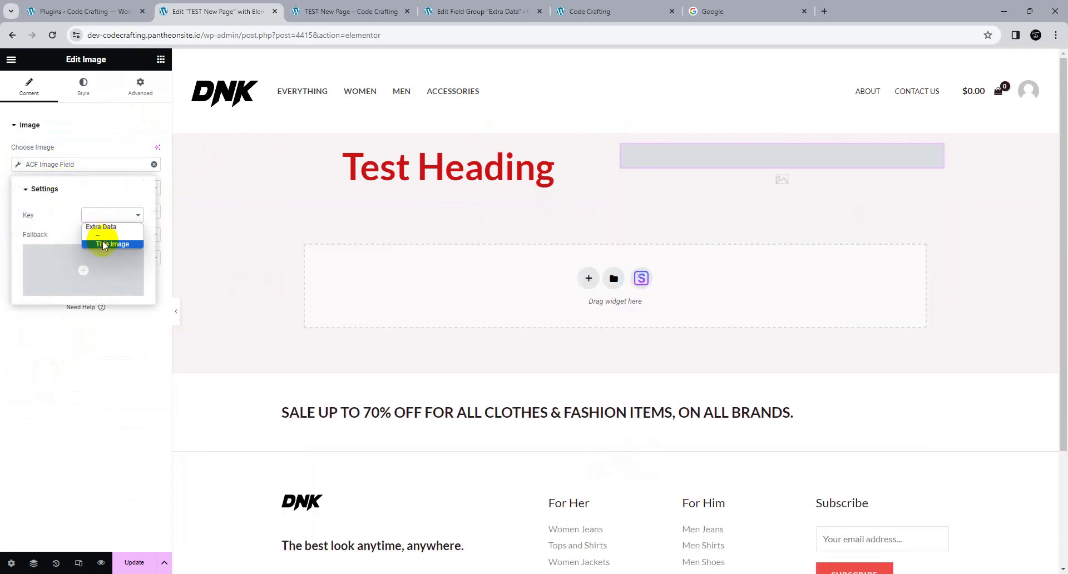
left_click(102, 242)
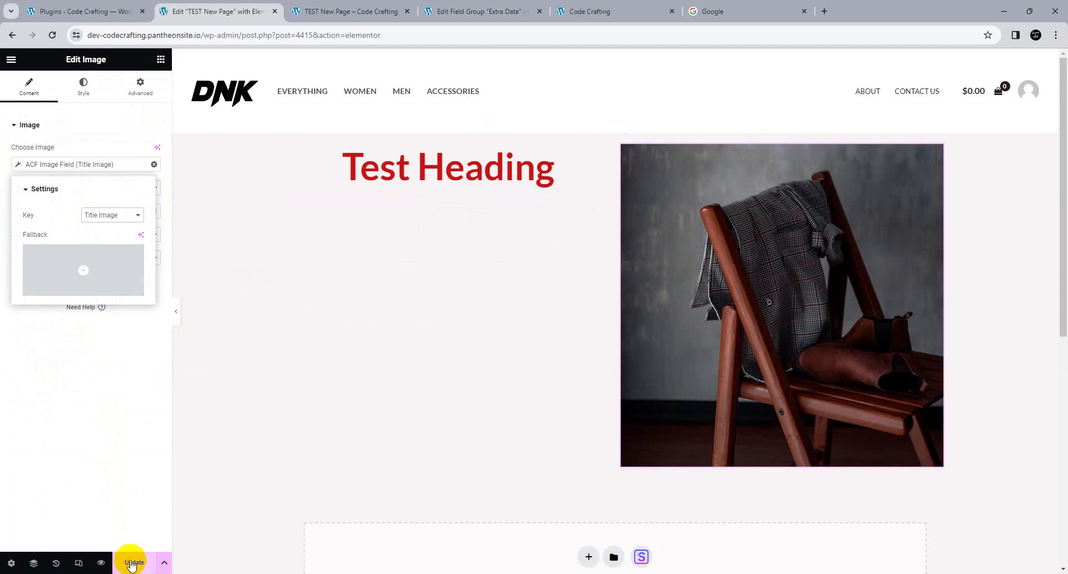
left_click(132, 565)
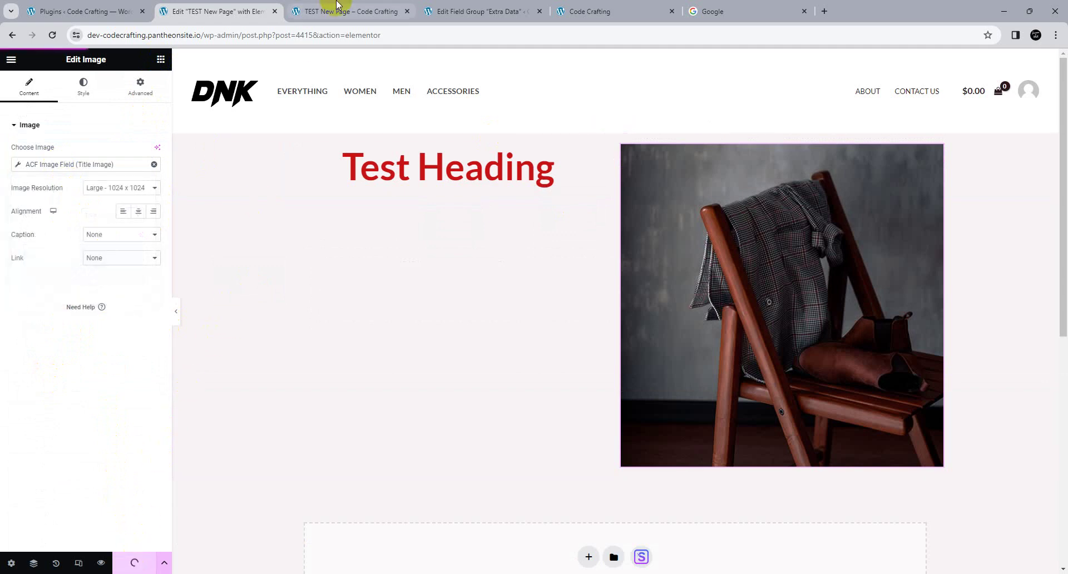
Reload the live TEST New Page, open the heading's link in a new tab, and compare the page with the Elementor editor
left_click_drag(337, 6, 83, 11)
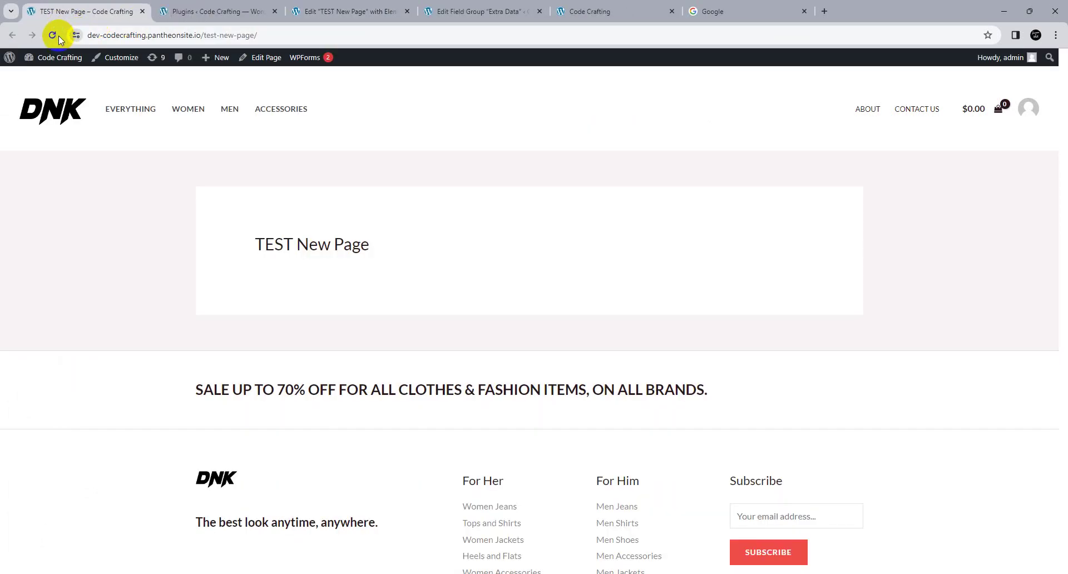
left_click(55, 35)
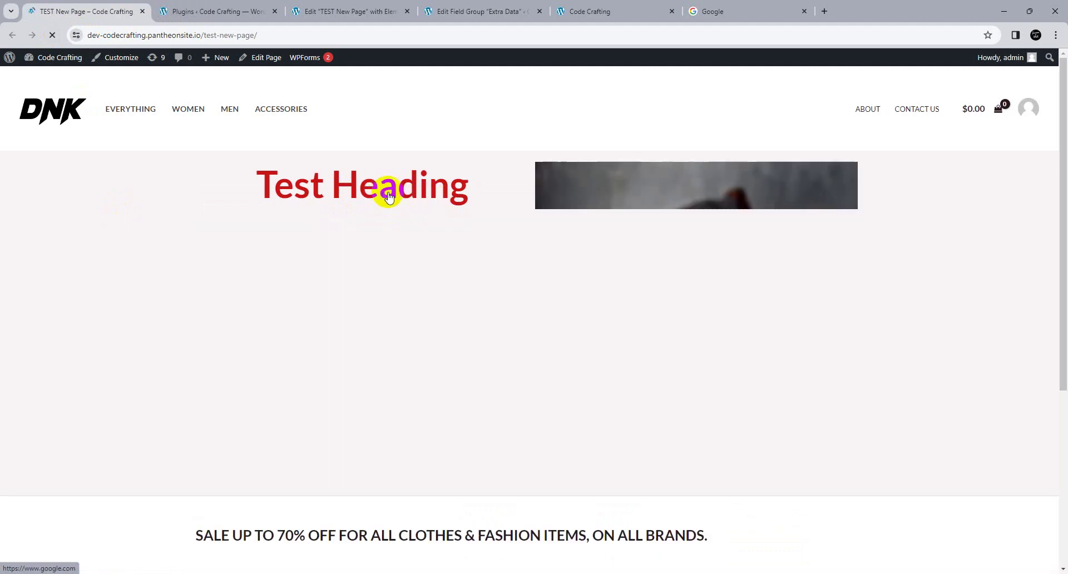
middle_click(388, 198)
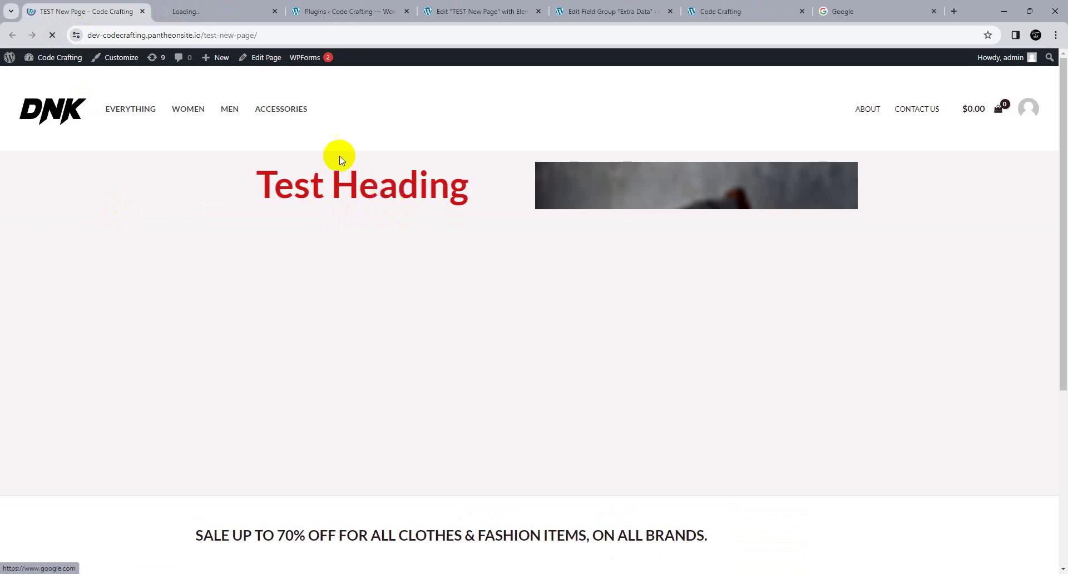
left_click(227, 11)
left_click_drag(227, 12, 405, 16)
left_click(406, 12)
left_click(73, 10)
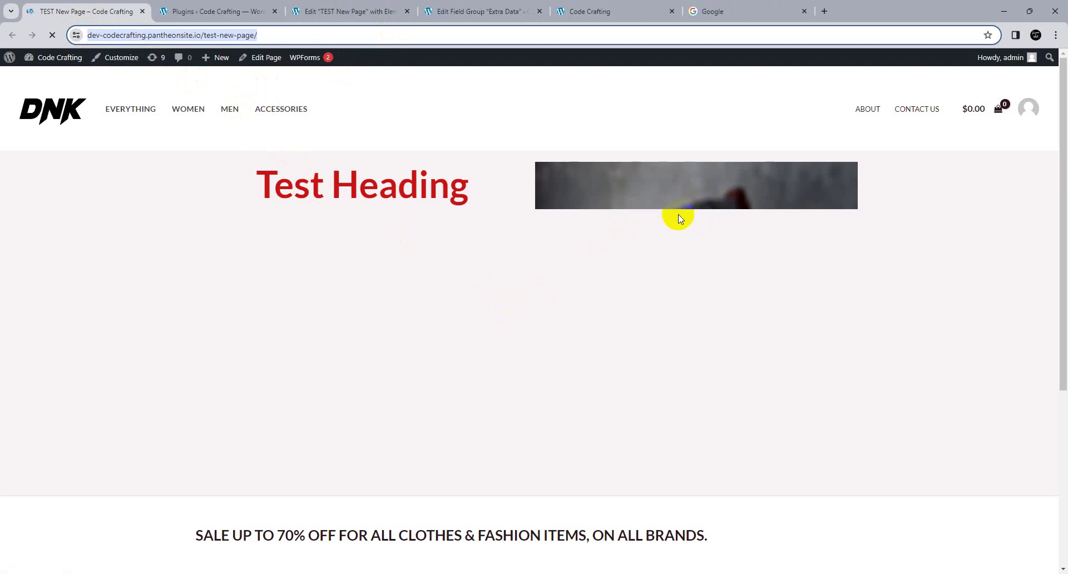
left_click(469, 253)
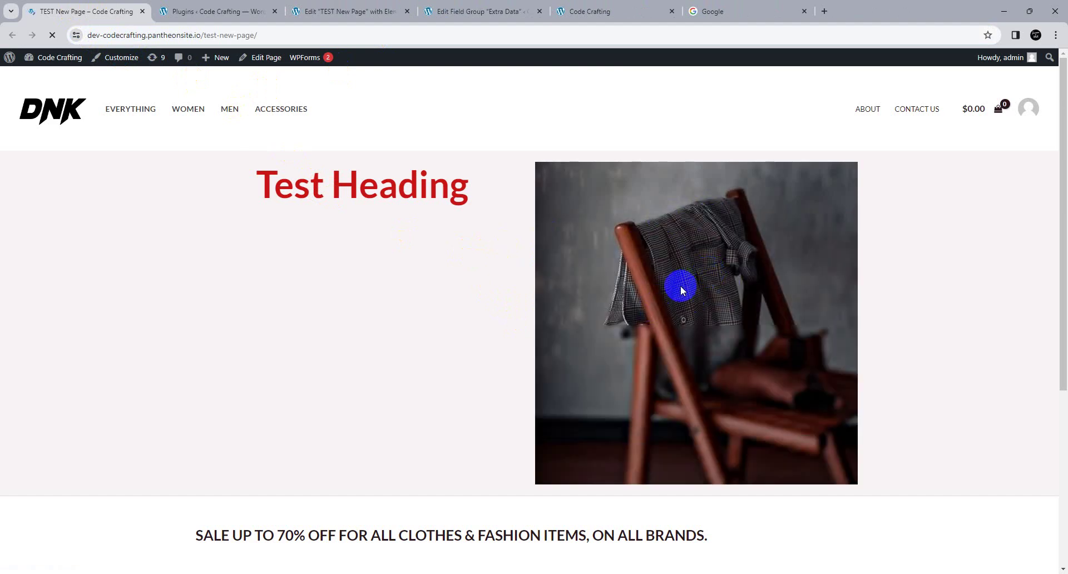
left_click(343, 5)
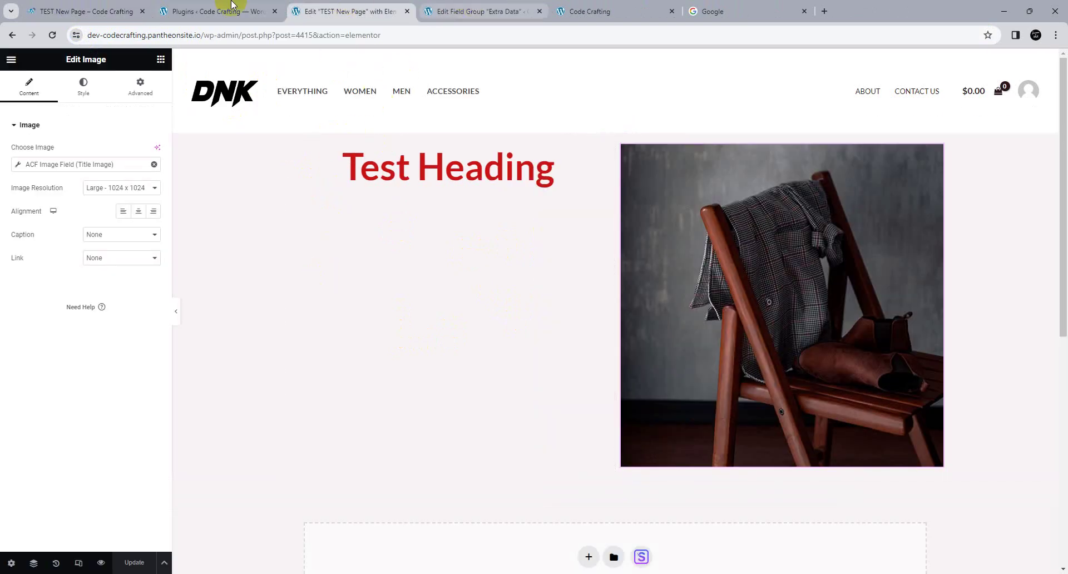
left_click(78, 9)
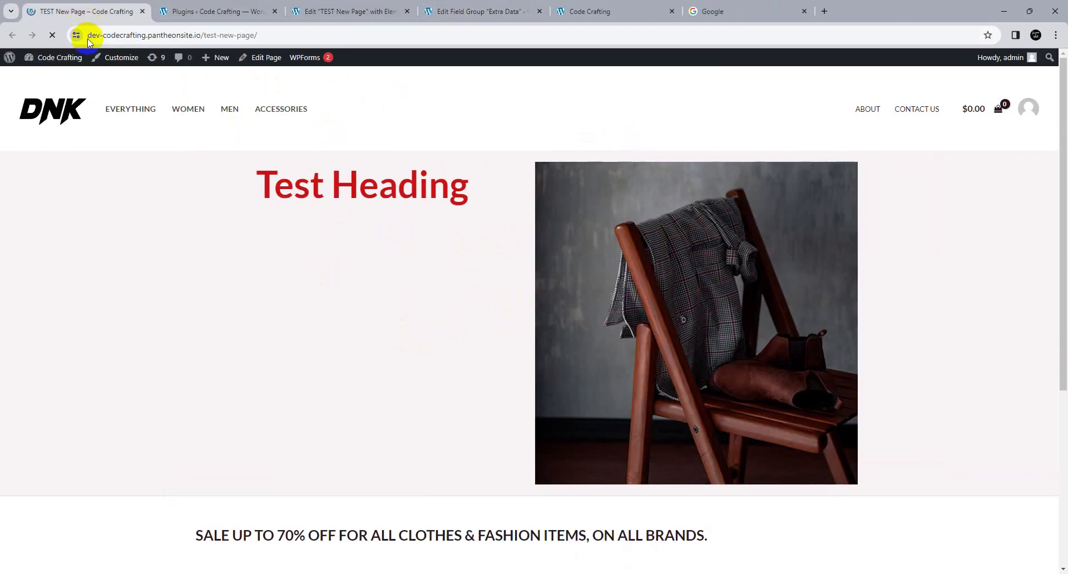
Open the WordPress page editor of TEST New Page in a separate browser tab
middle_click(262, 56)
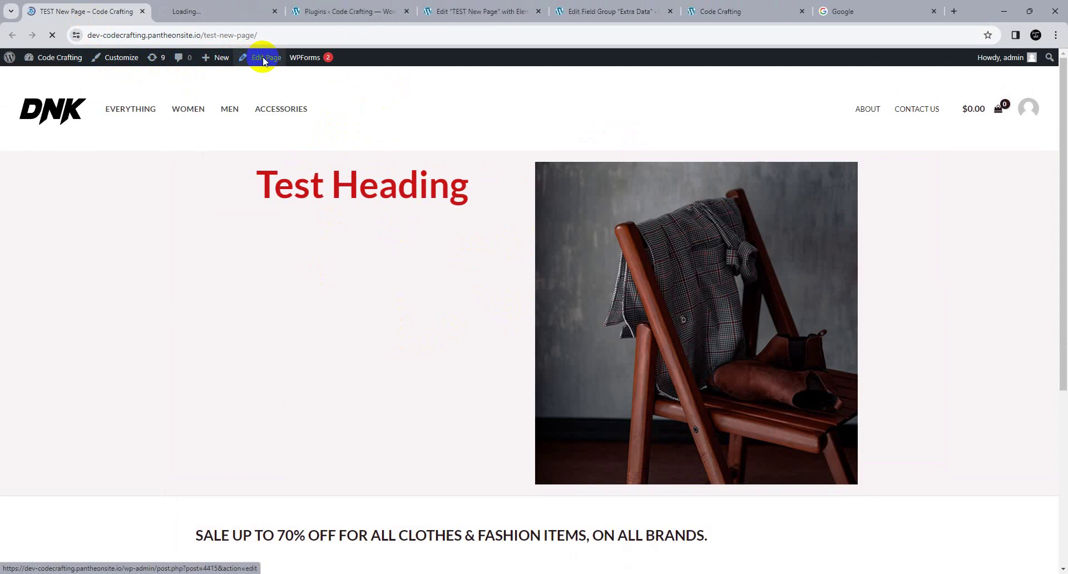
left_click(224, 5)
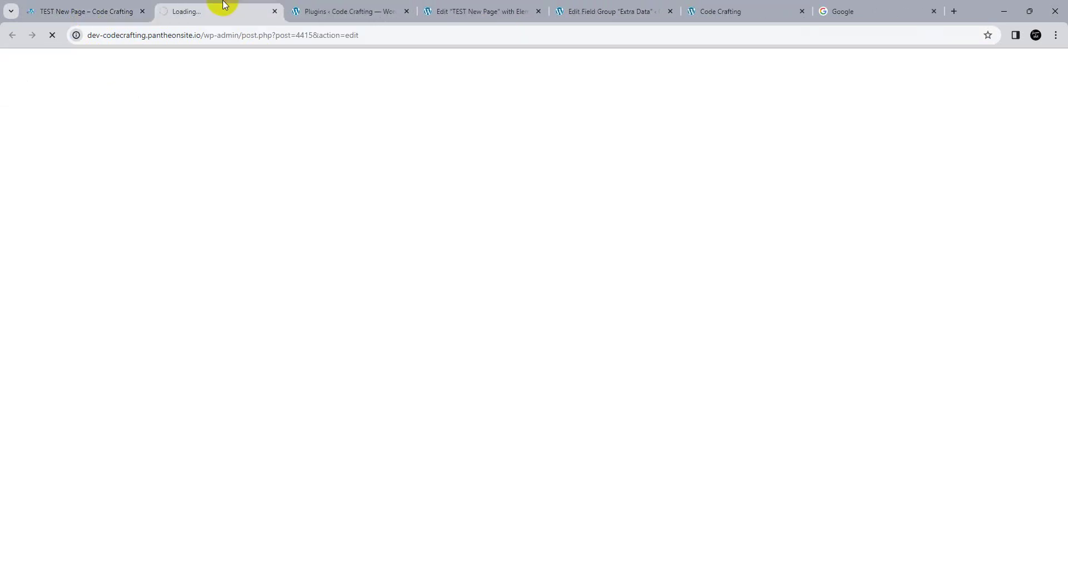
left_click(114, 8)
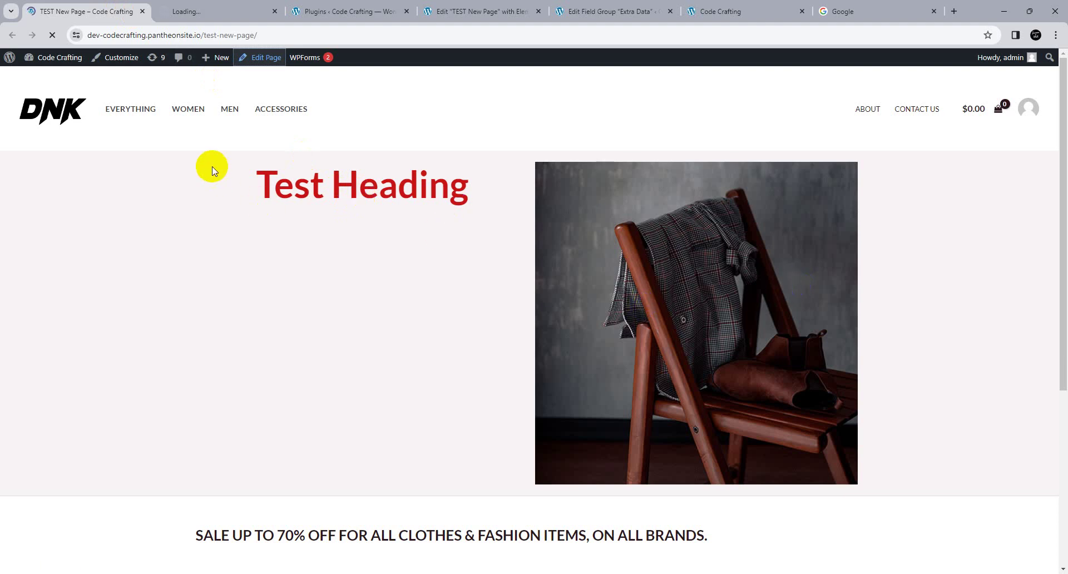
Add a Text Area field labelled "title description" to the Extra Data field group
left_click(651, 6)
scroll(308, 346, "down", 5)
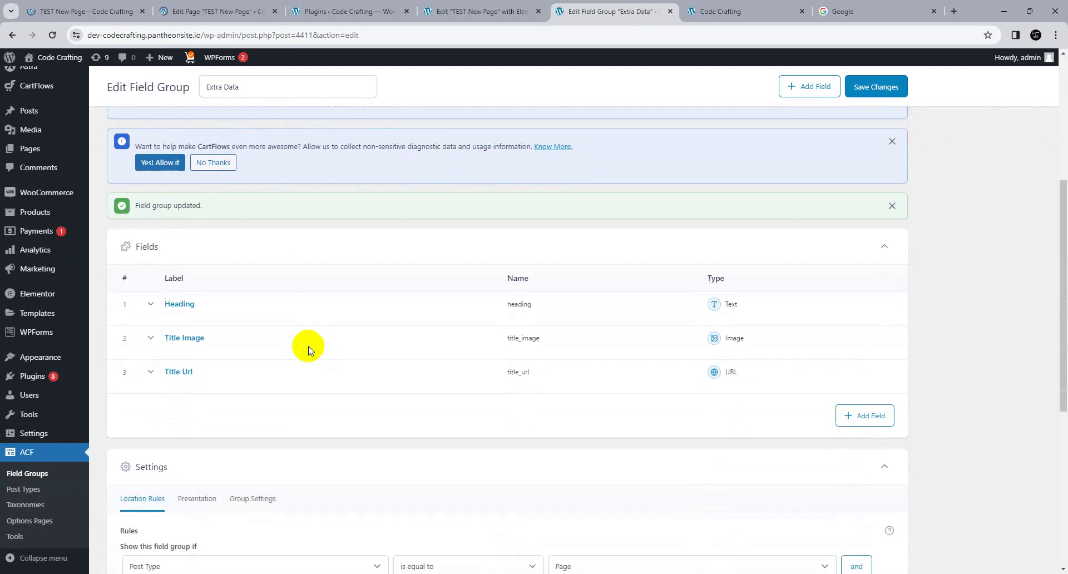
left_click(865, 377)
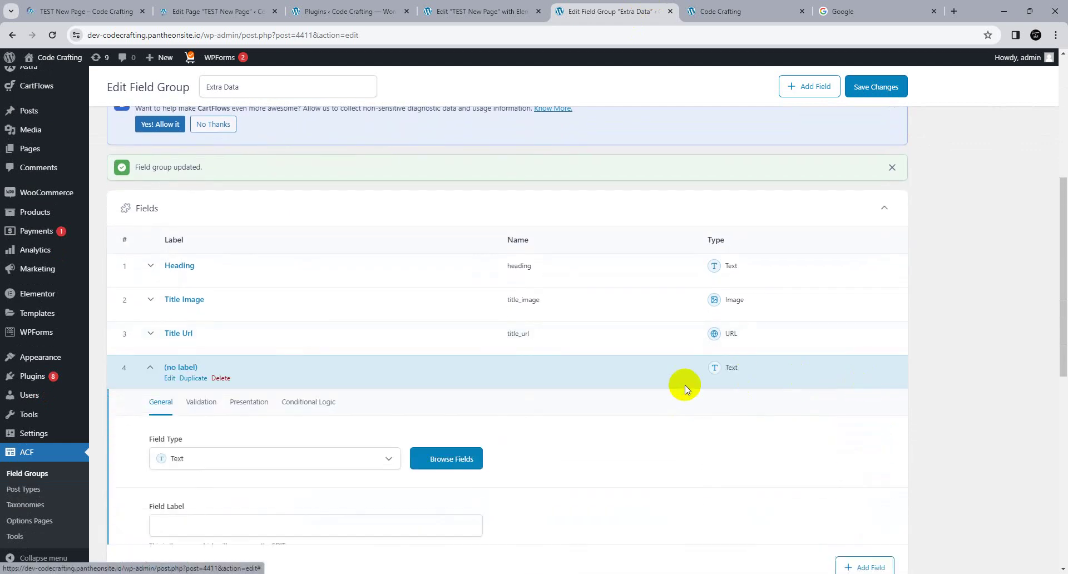
left_click(267, 328)
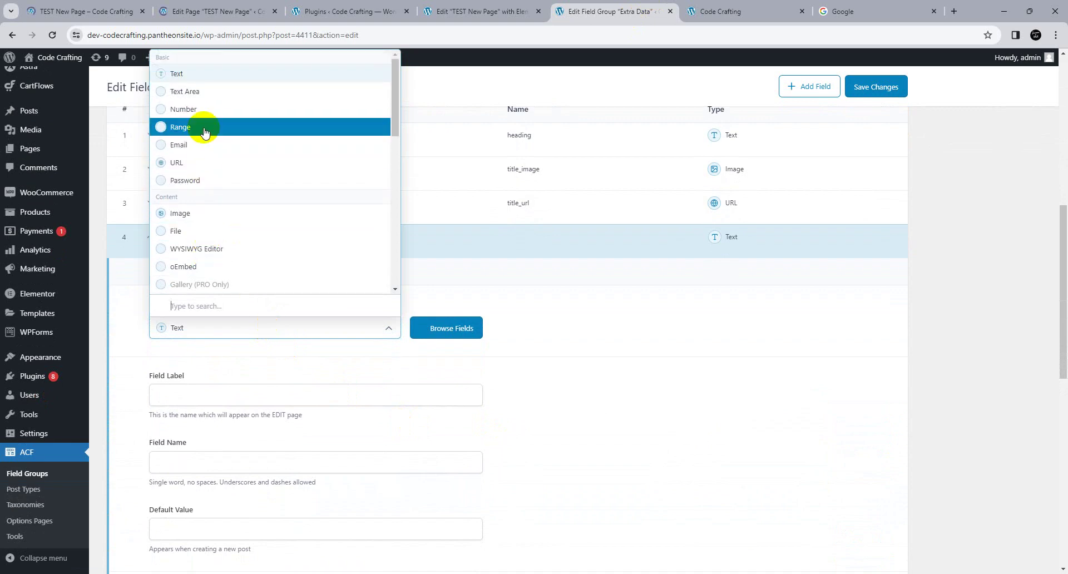
left_click(191, 93)
left_click(191, 396)
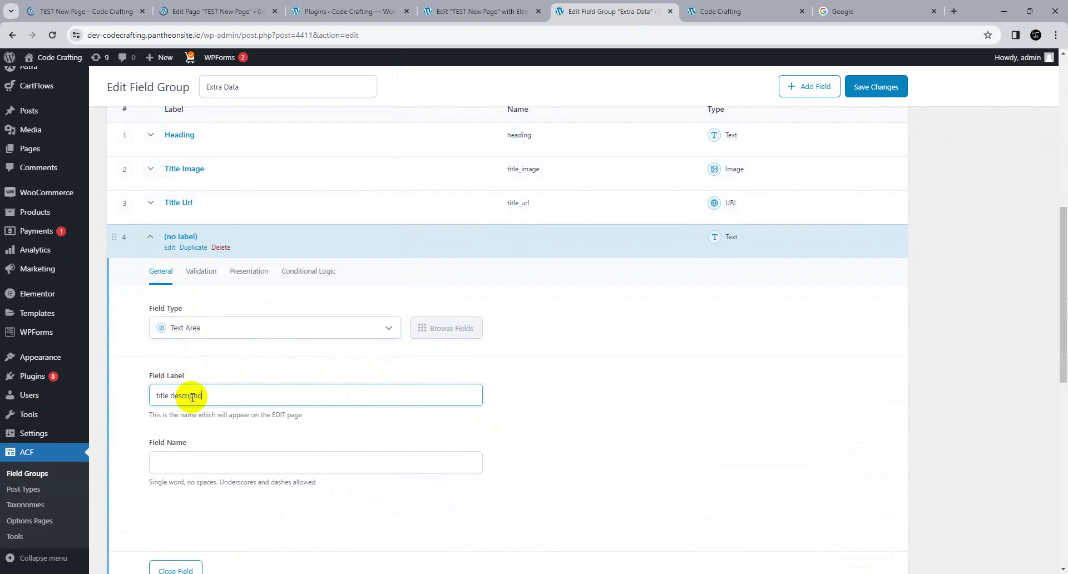
left_click(593, 432)
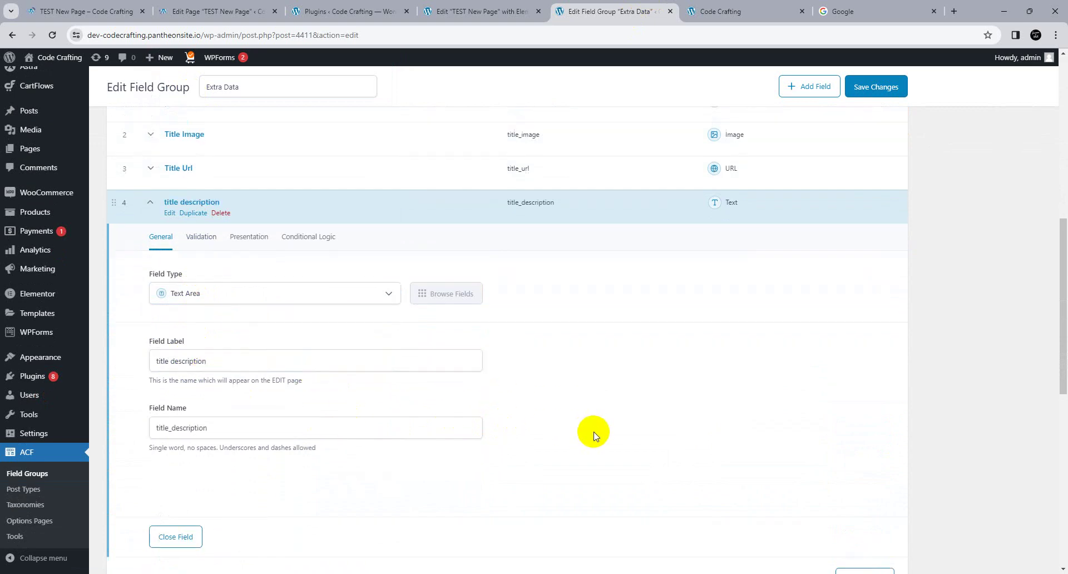
Move the title description field directly below Heading and save the Extra Data field group
scroll(593, 431, "up", 2)
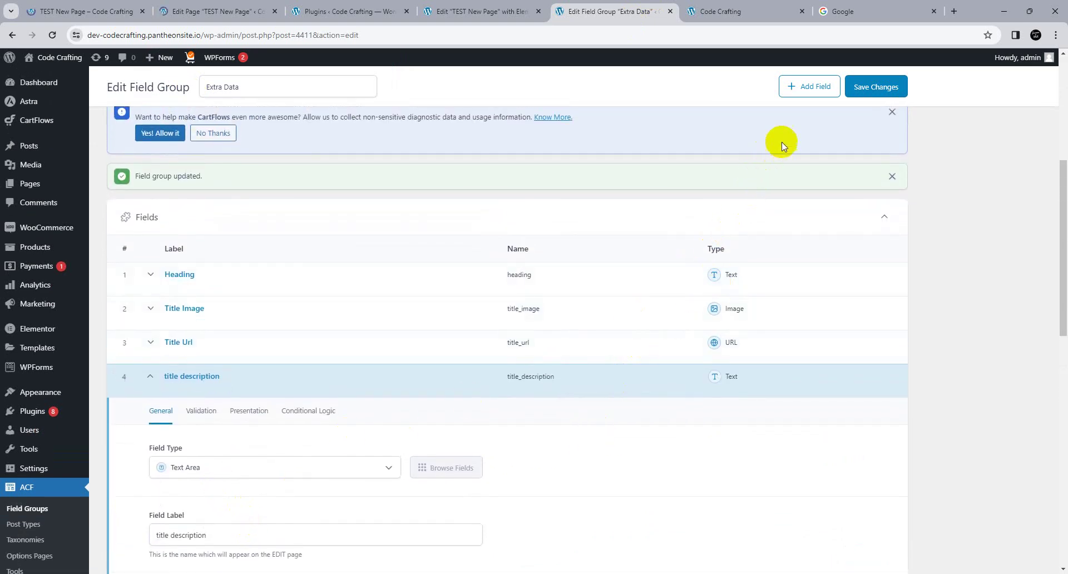
left_click(151, 378)
left_click_drag(116, 378, 119, 307)
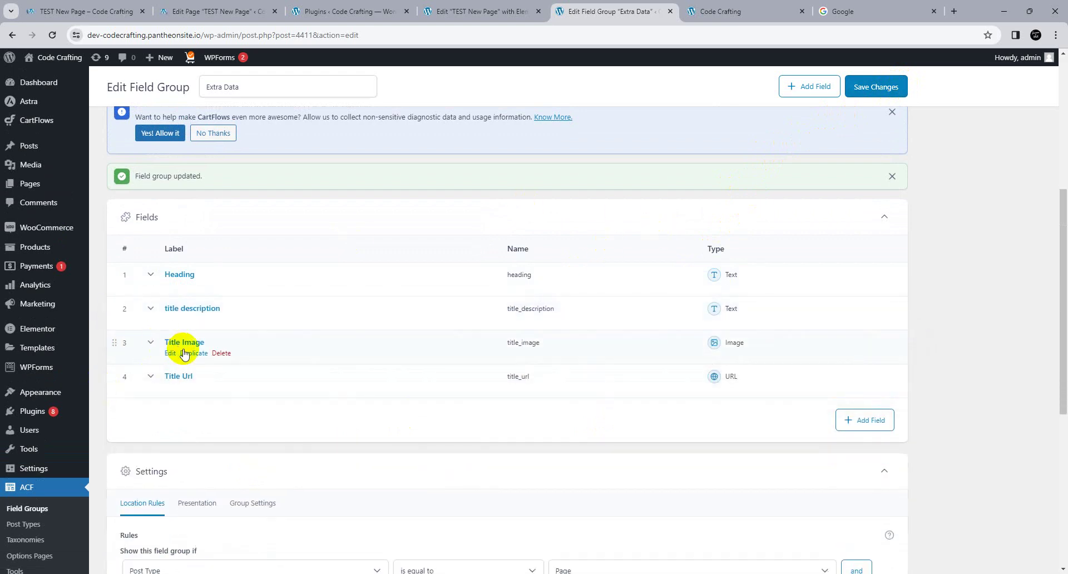
left_click(881, 94)
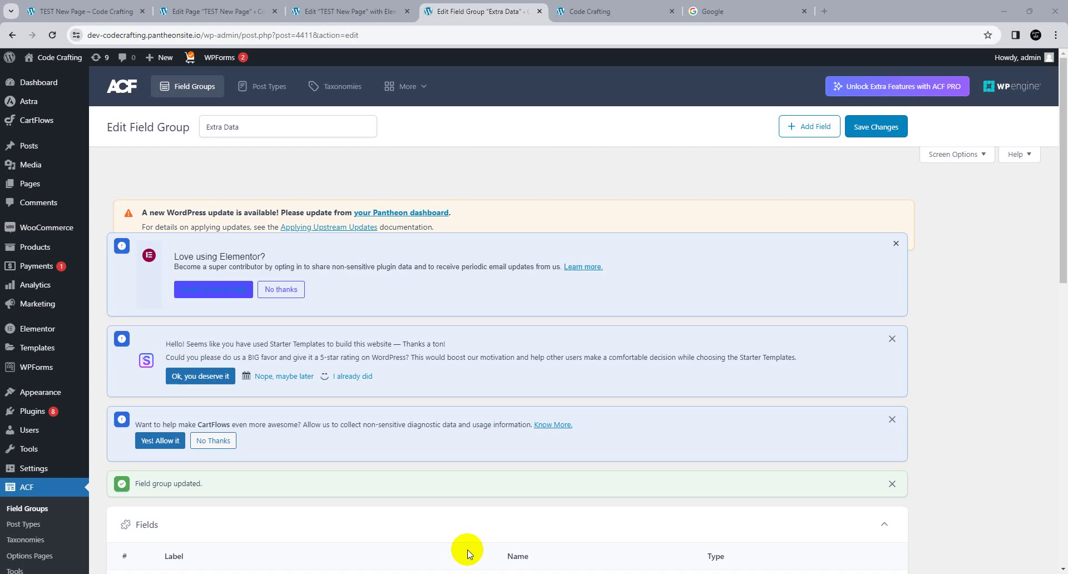
Fill the title description field of TEST New Page with the text "TEST desciption" repeated over about four lines
left_click(205, 11)
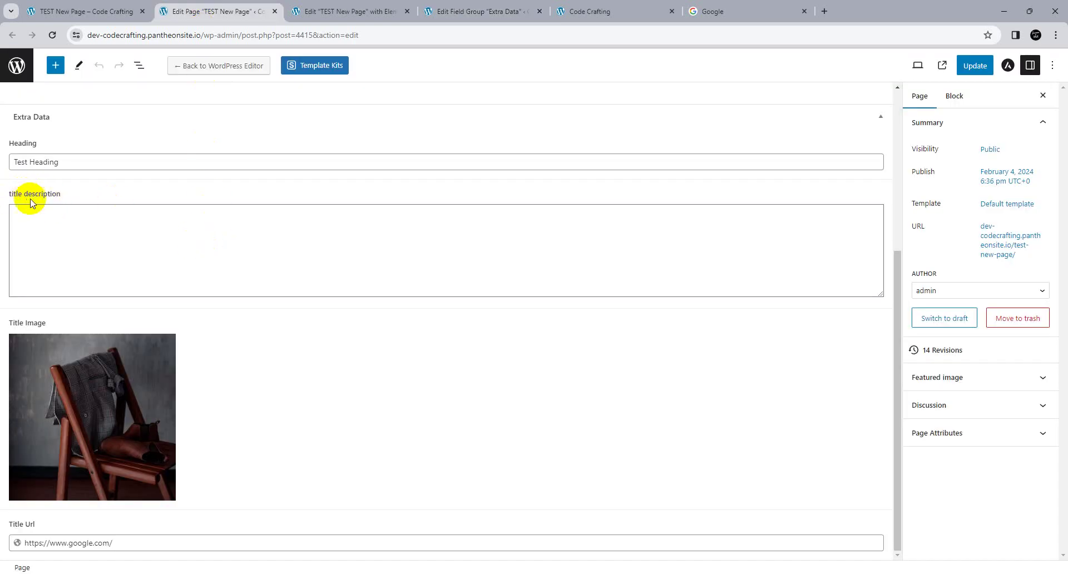
left_click(33, 234)
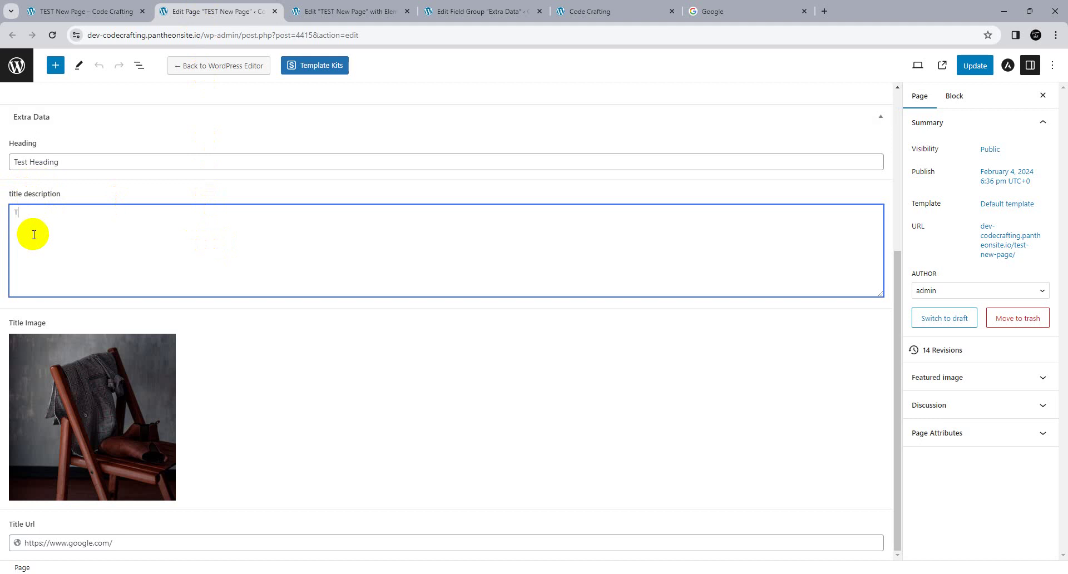
type("TEST desciption")
key("ctrl+a")
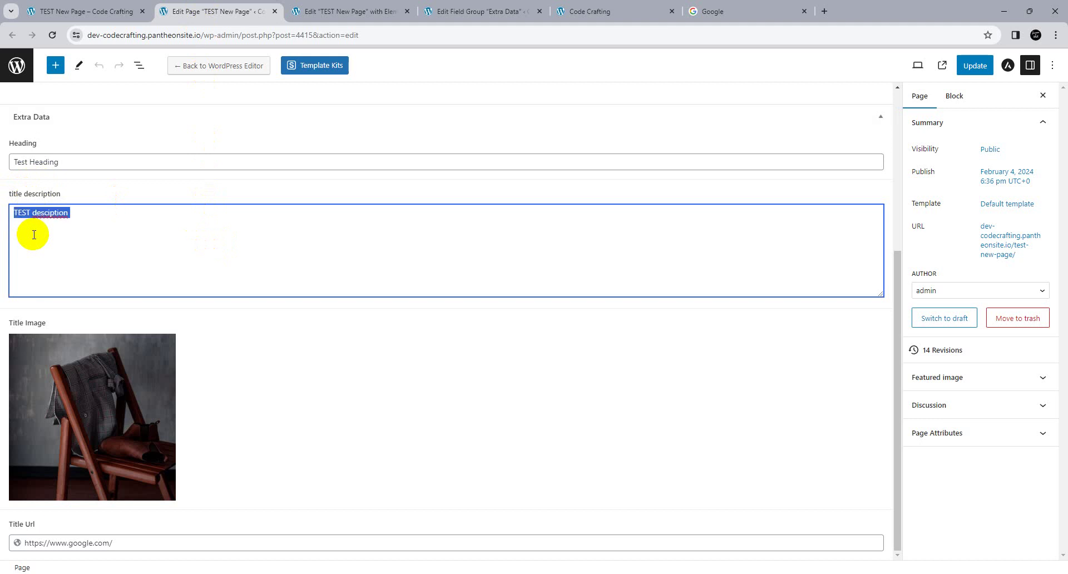
key("ctrl+v")
key("ctrl+v")
key("ctrl+v")
key("ctrl+v")
key("ctrl+v")
key("ctrl+v")
key("ctrl+v")
key("ctrl+v")
key("ctrl+v")
key("ctrl+v")
key("ctrl+v")
key("ctrl+v")
key("ctrl+v")
key("ctrl+v")
key("ctrl+v")
key("ctrl+v")
key("ctrl+v")
key("ctrl+v")
key("ctrl+v")
key("ctrl+v")
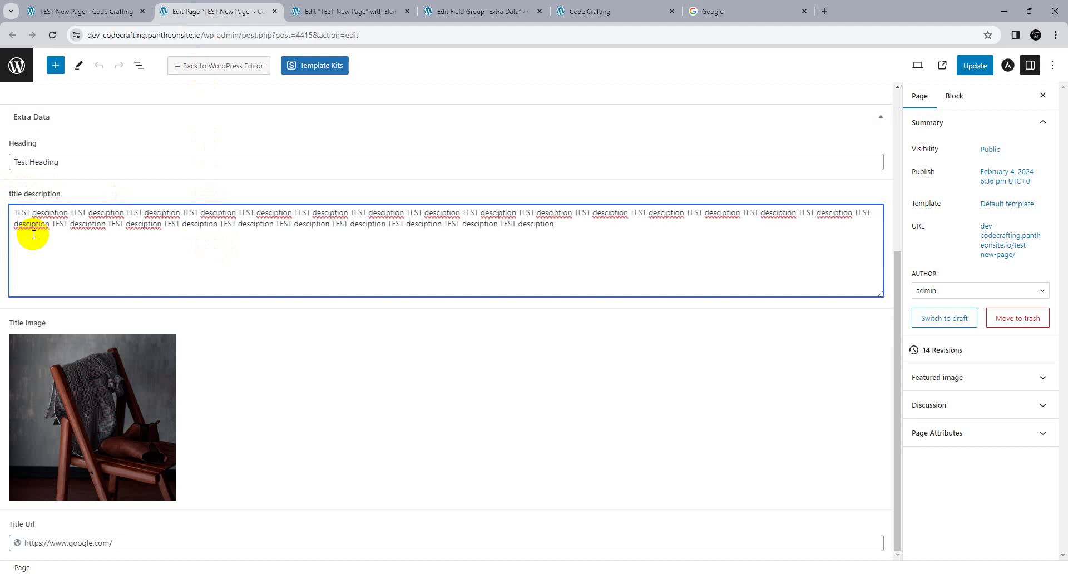
key("ctrl+v")
key("ctrl+v")
key("ctrl+v")
key("ctrl+v")
key("ctrl+v")
key("ctrl+v")
key("ctrl+v")
key("ctrl+v")
key("ctrl+v")
key("ctrl+v")
key("ctrl+v")
key("ctrl+v")
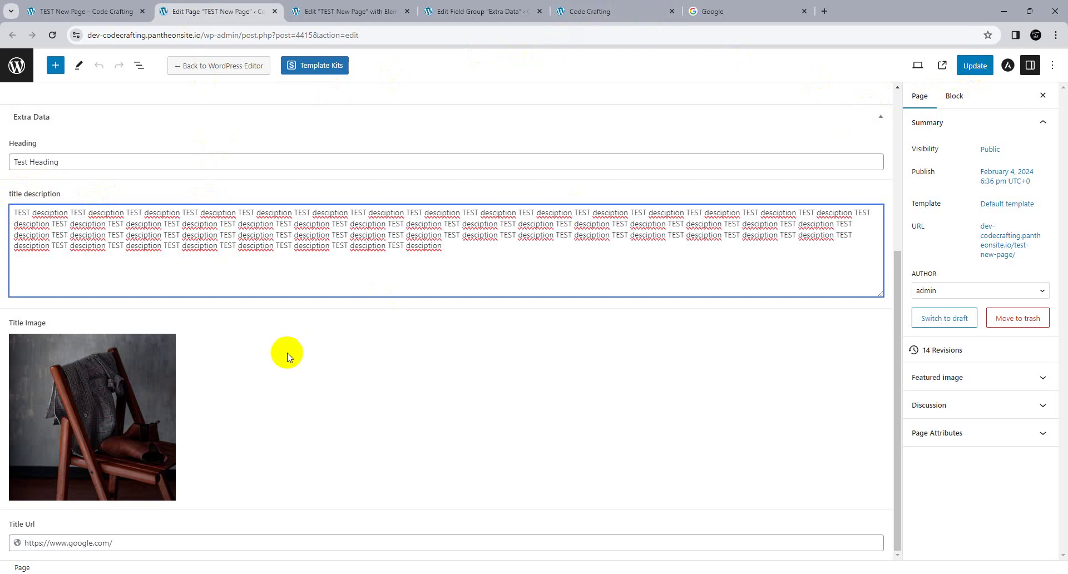
Replace the Heading field's text with "NEW PAGE HEADING" and update the page
left_click(161, 159)
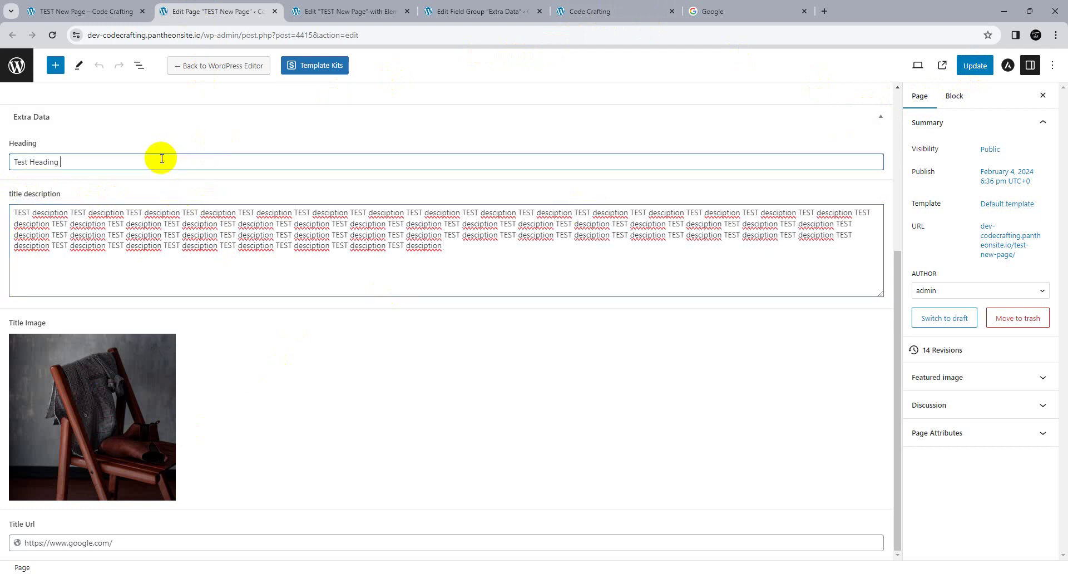
key("ctrl+a")
type("NEW PAGE HEADING")
left_click(976, 70)
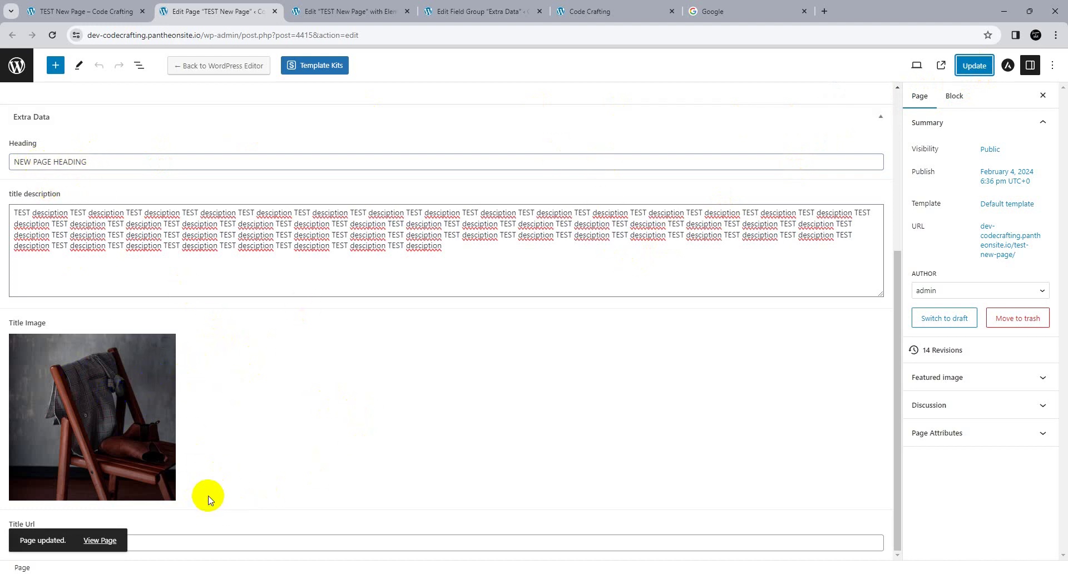
Switch to the Elementor editor of TEST New Page and bring up the list of available widgets
left_click(358, 12)
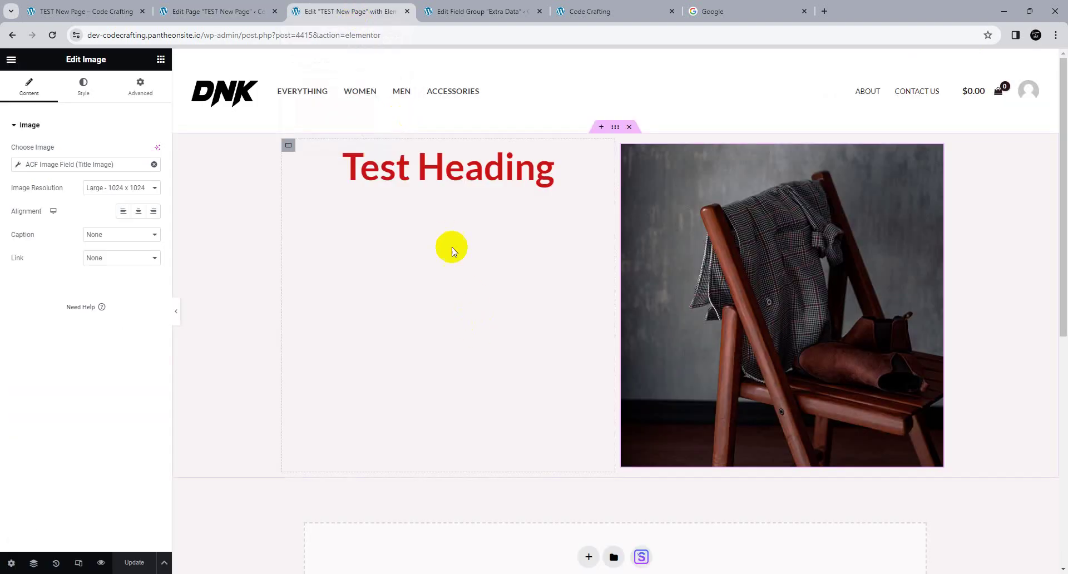
left_click(162, 60)
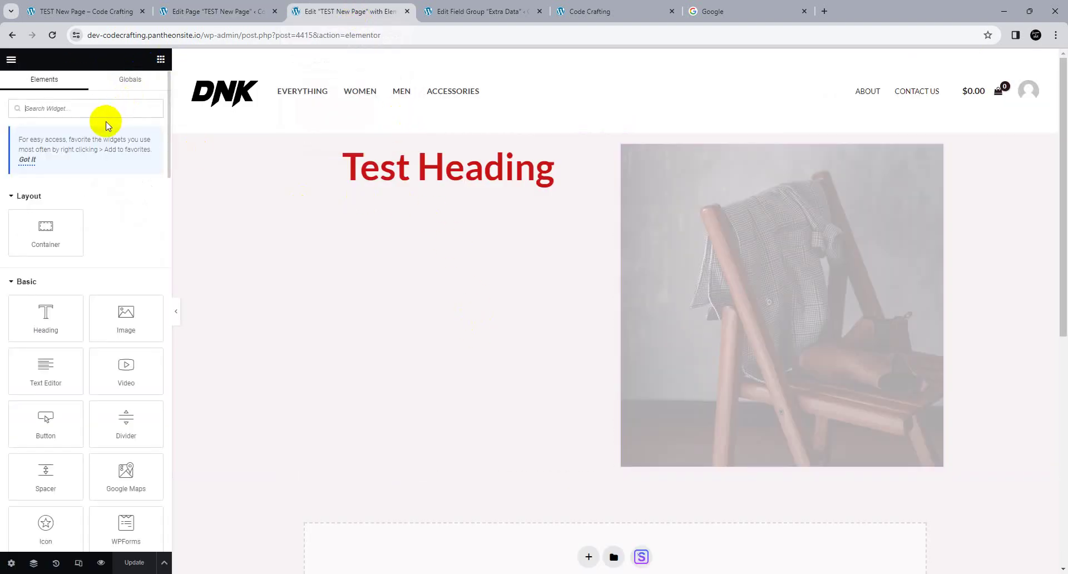
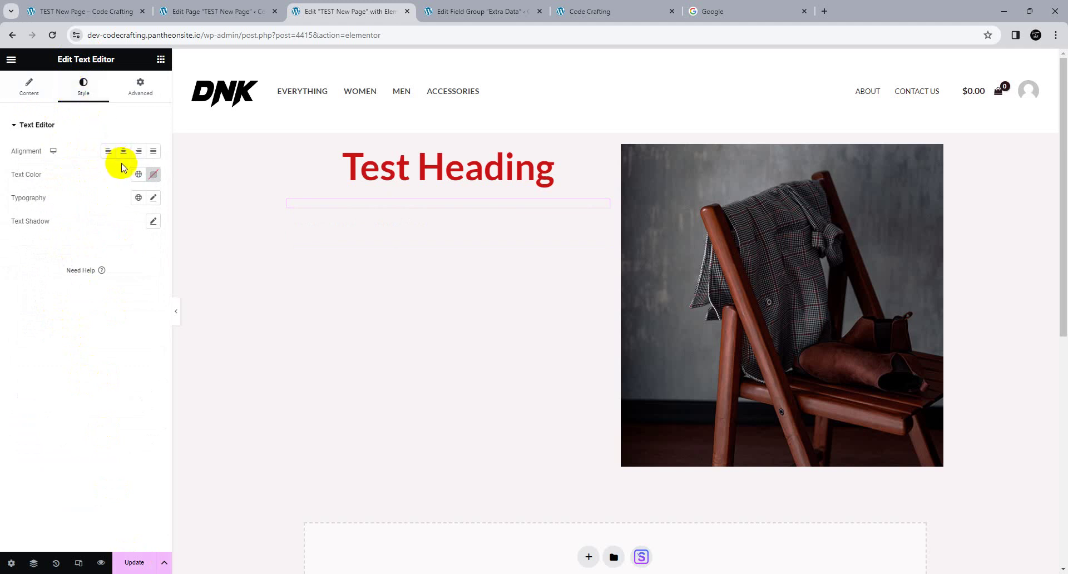
Justify the Text Editor widget's text and set its text color to dark green #0F5820
left_click(123, 152)
left_click(153, 153)
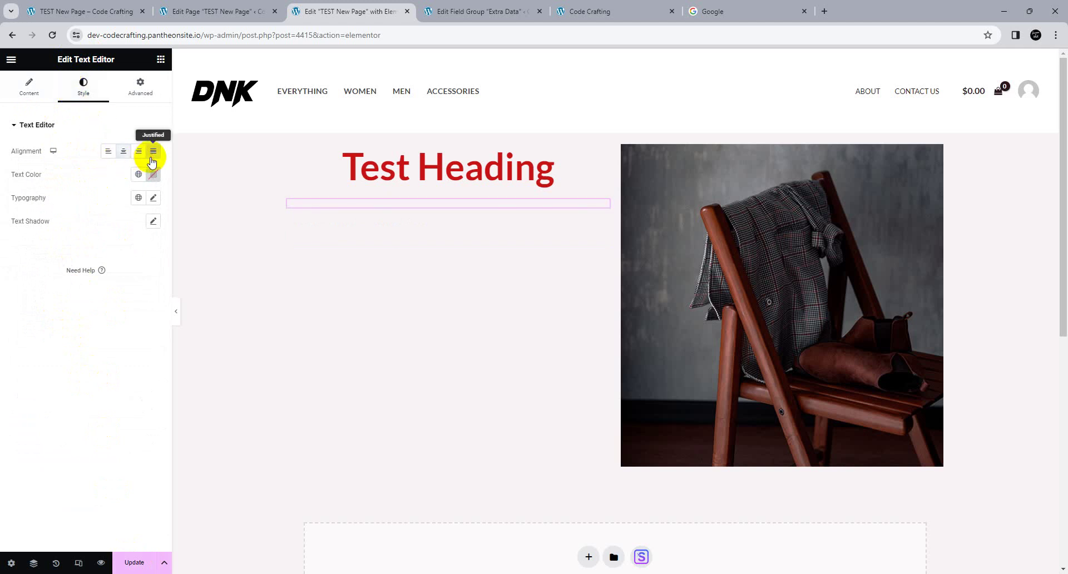
left_click(156, 177)
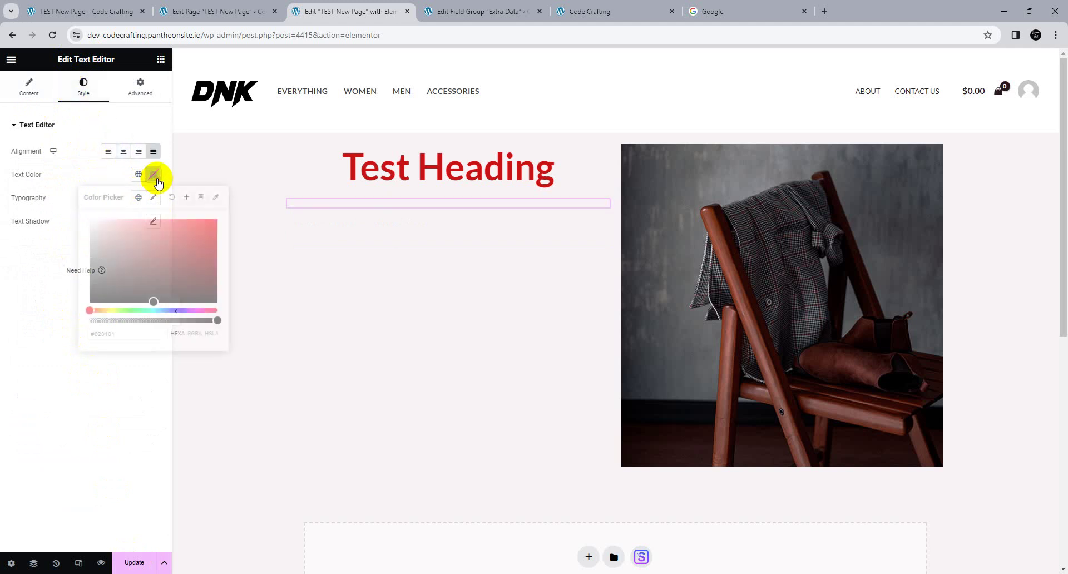
mouse_move(148, 262)
left_mouse_down()
mouse_move(209, 230)
mouse_move(191, 229)
mouse_move(196, 271)
left_mouse_up()
left_click(136, 309)
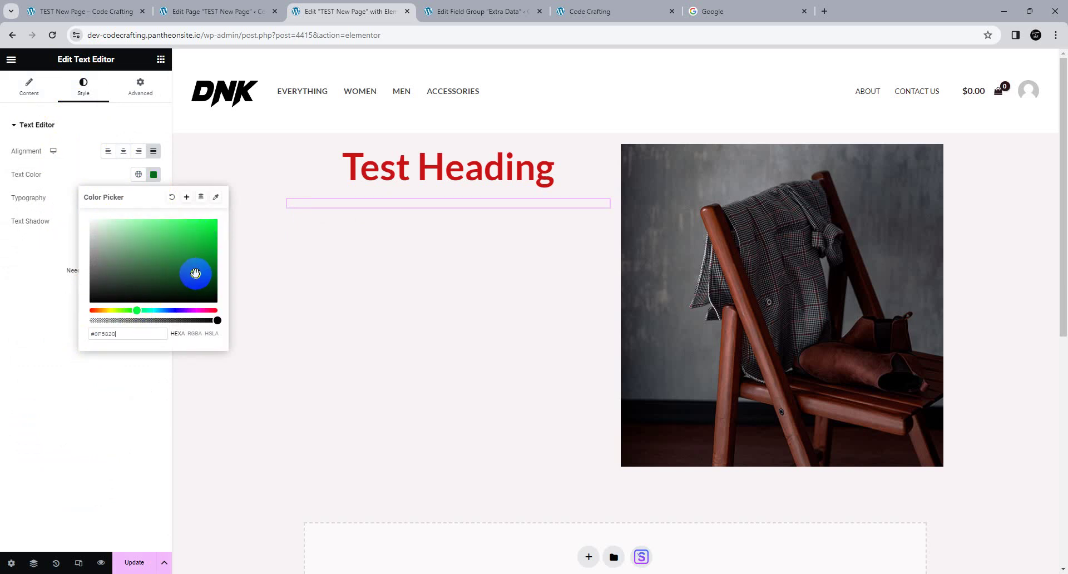
left_click(42, 312)
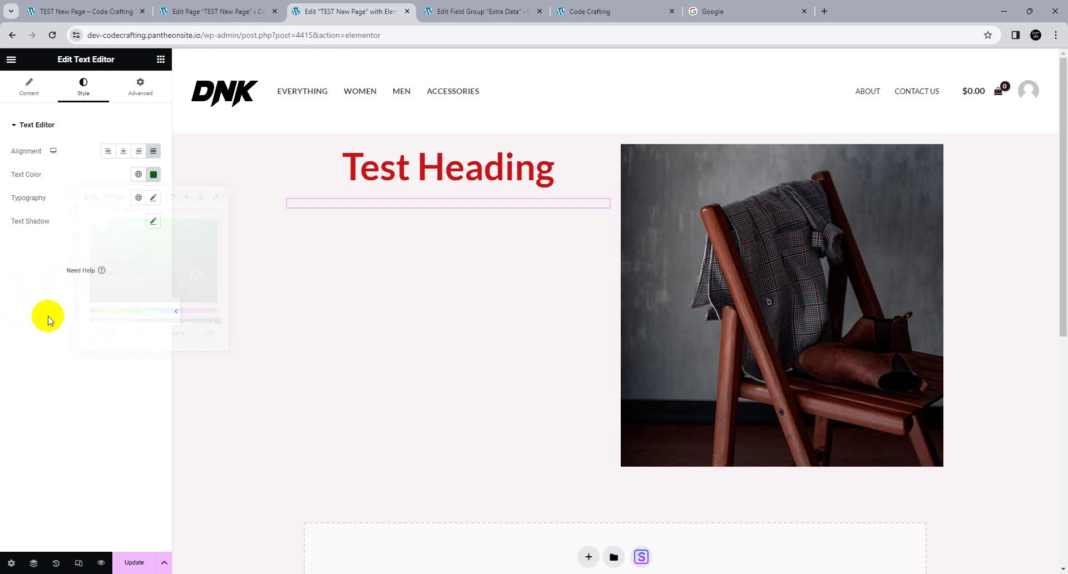
Set the Text Editor widget's font size to 19 px and update the page
left_click(157, 196)
left_click(137, 287)
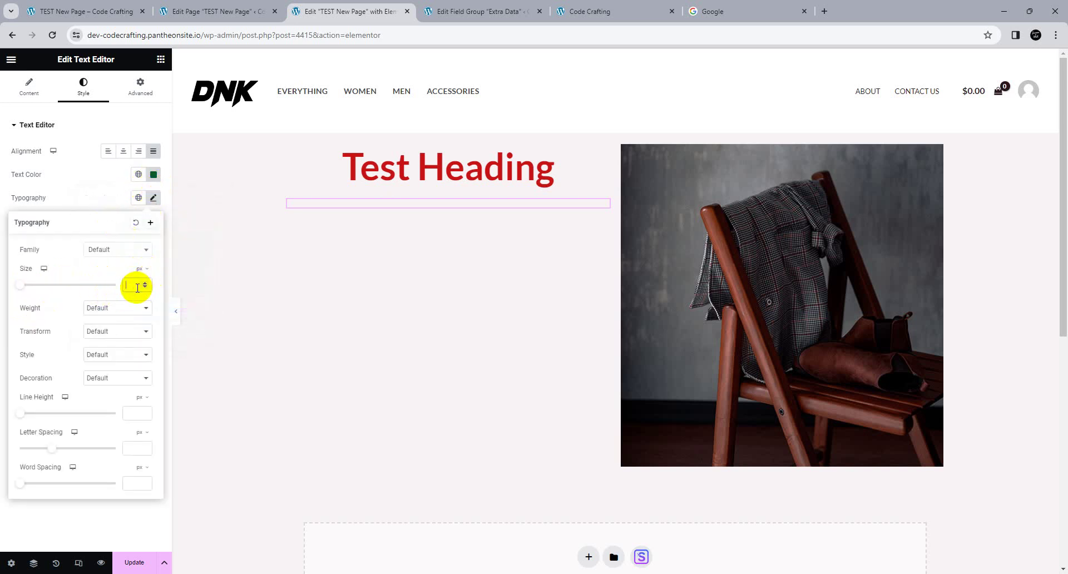
type("19")
left_click(91, 167)
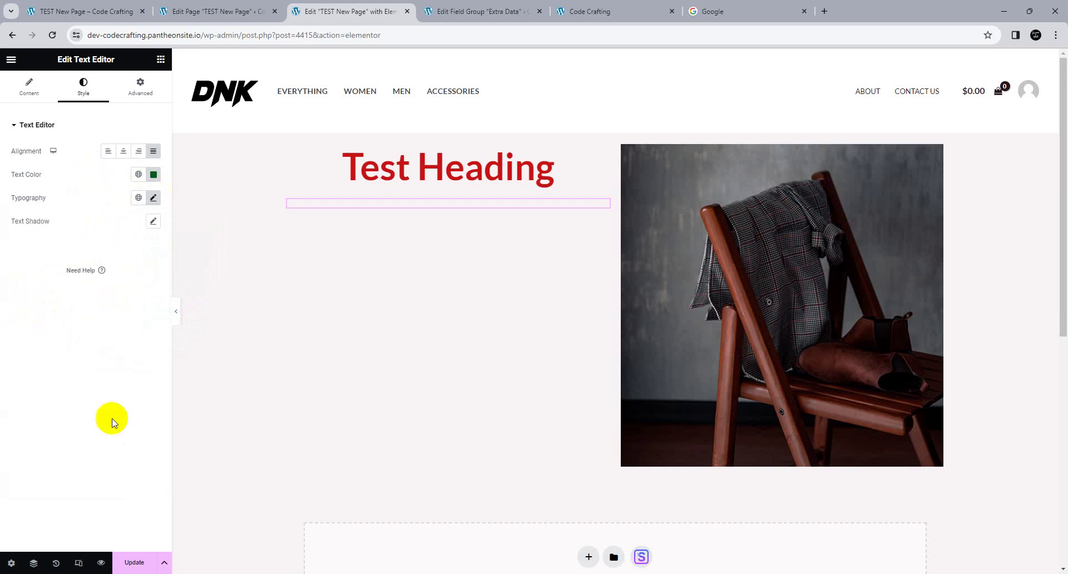
left_click(136, 563)
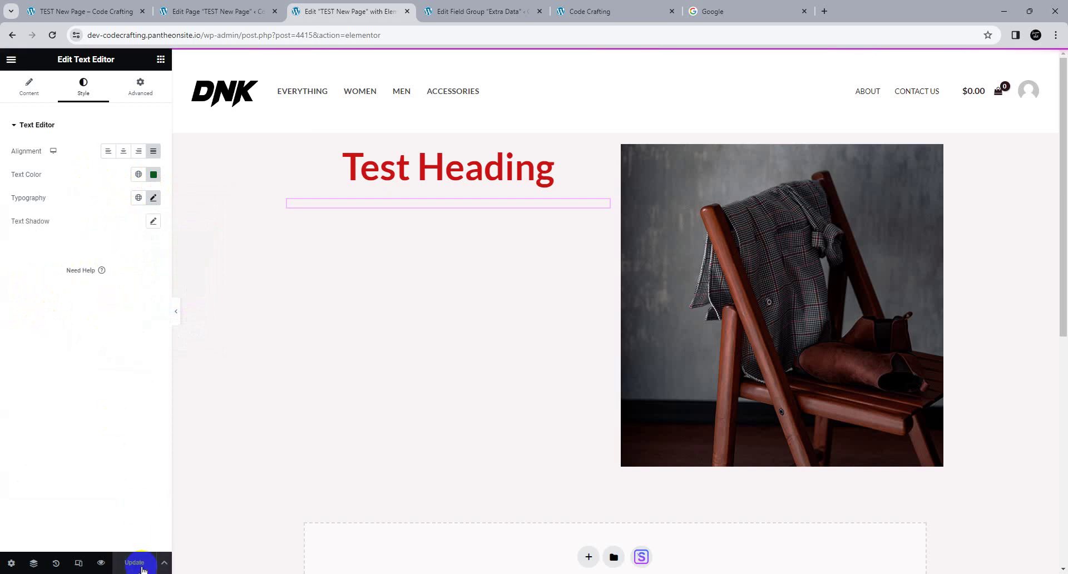
Reload the Elementor editor, set the Text Editor's ACF Field key to title description, and update the page
left_click(53, 35)
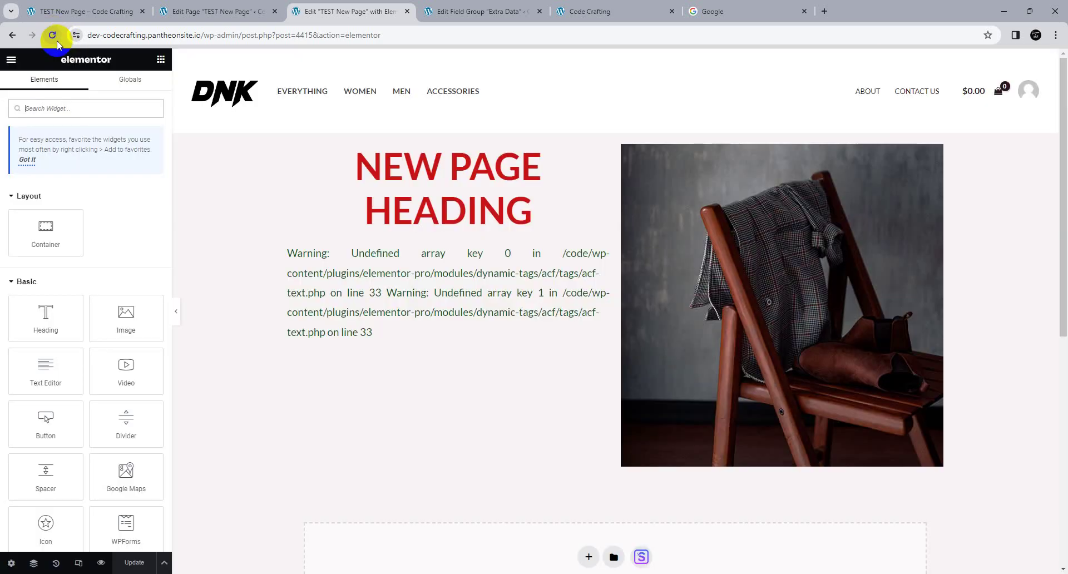
left_click(424, 272)
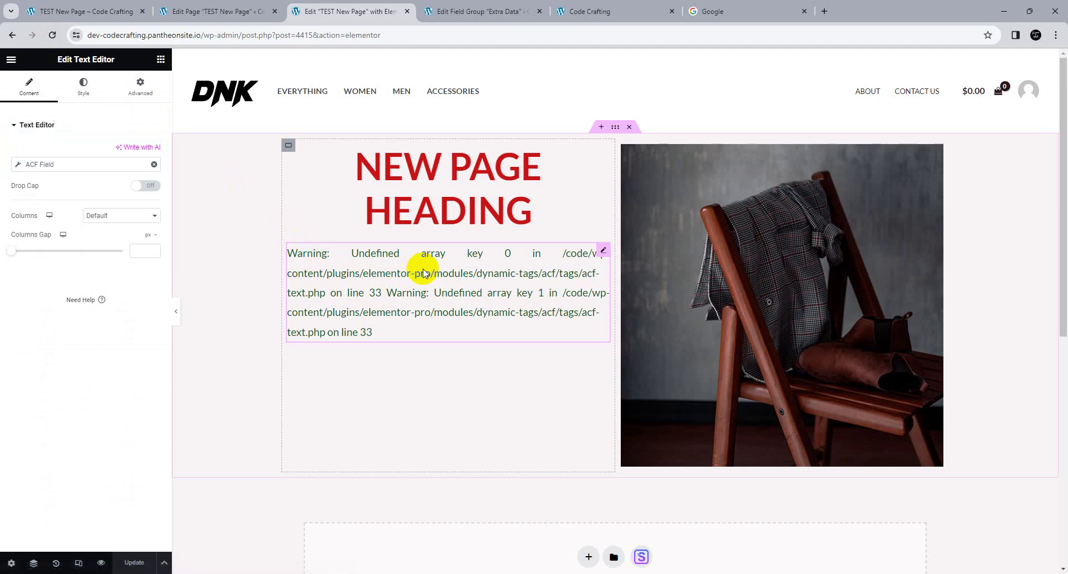
left_click(59, 163)
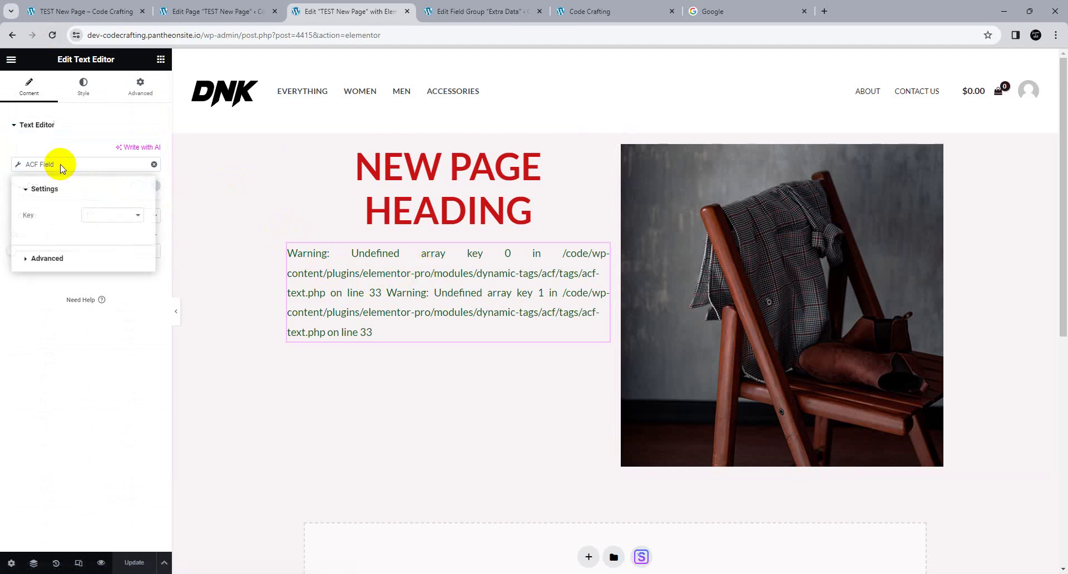
left_click(100, 215)
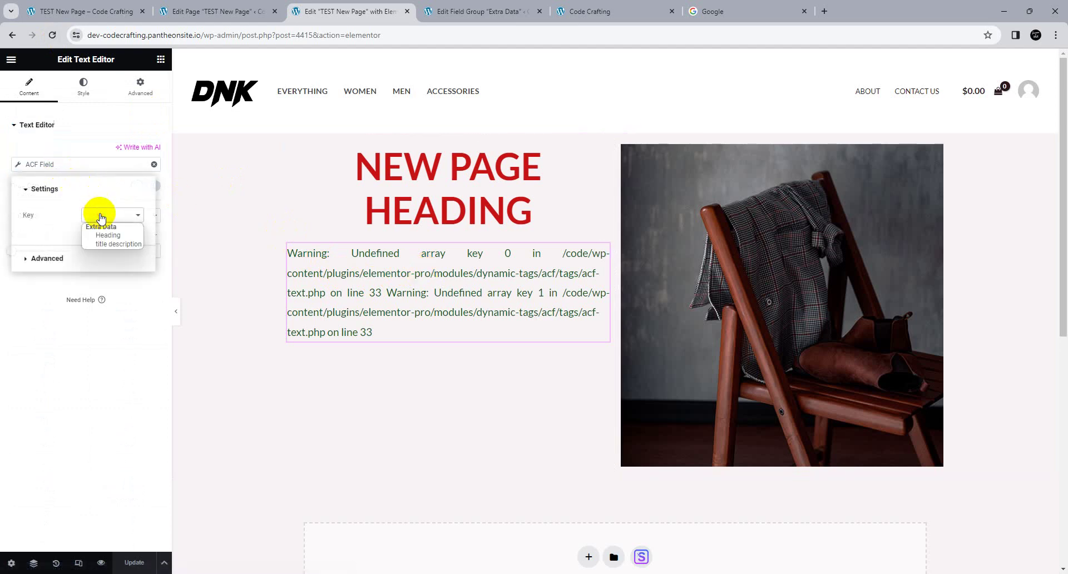
left_click(110, 244)
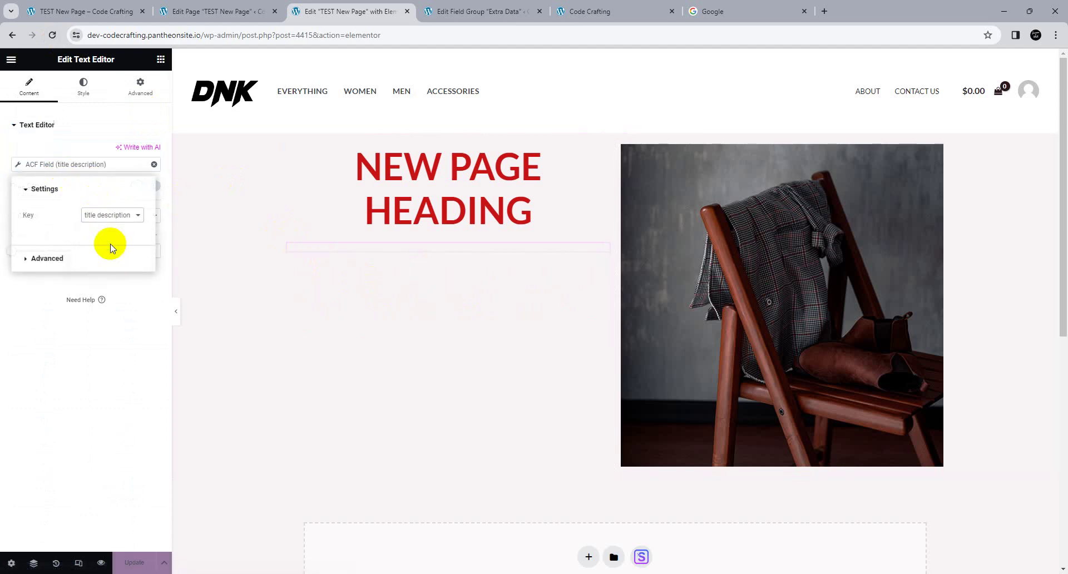
left_click(98, 361)
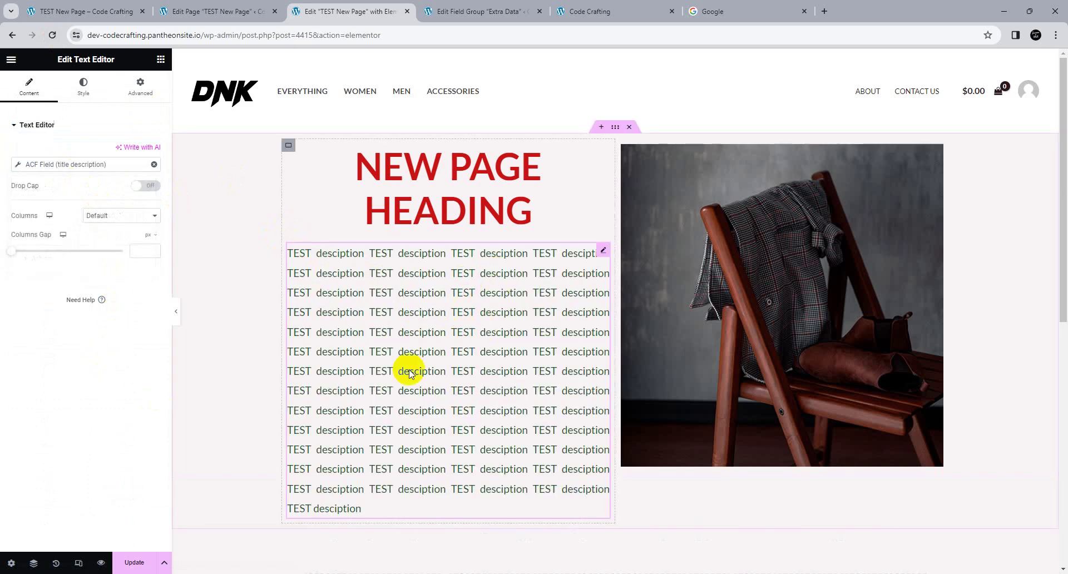
left_click(139, 561)
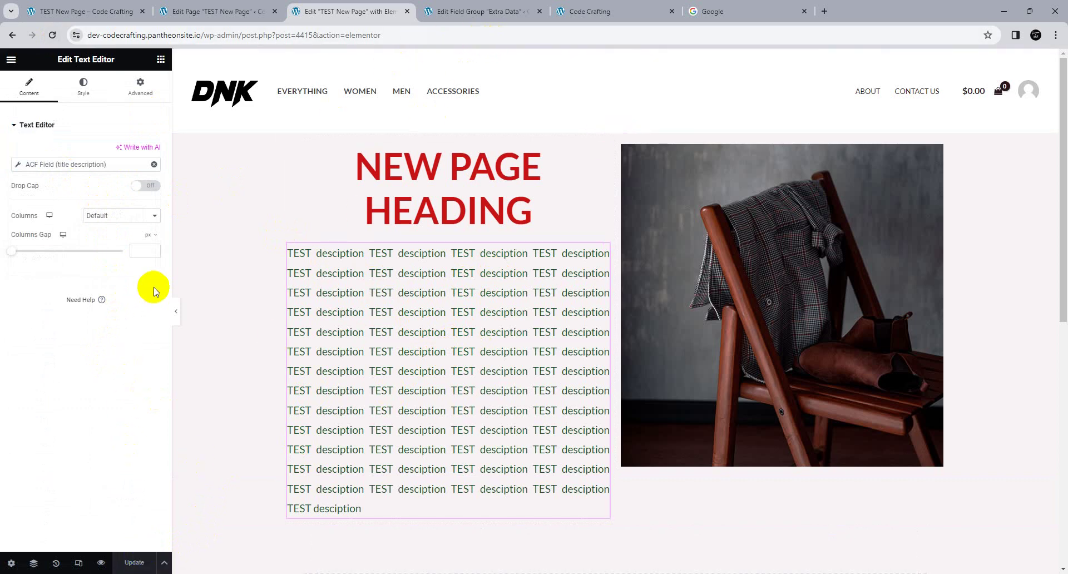
Reload the live TEST New Page and check its heading, description text and image
left_click(78, 11)
left_click(52, 38)
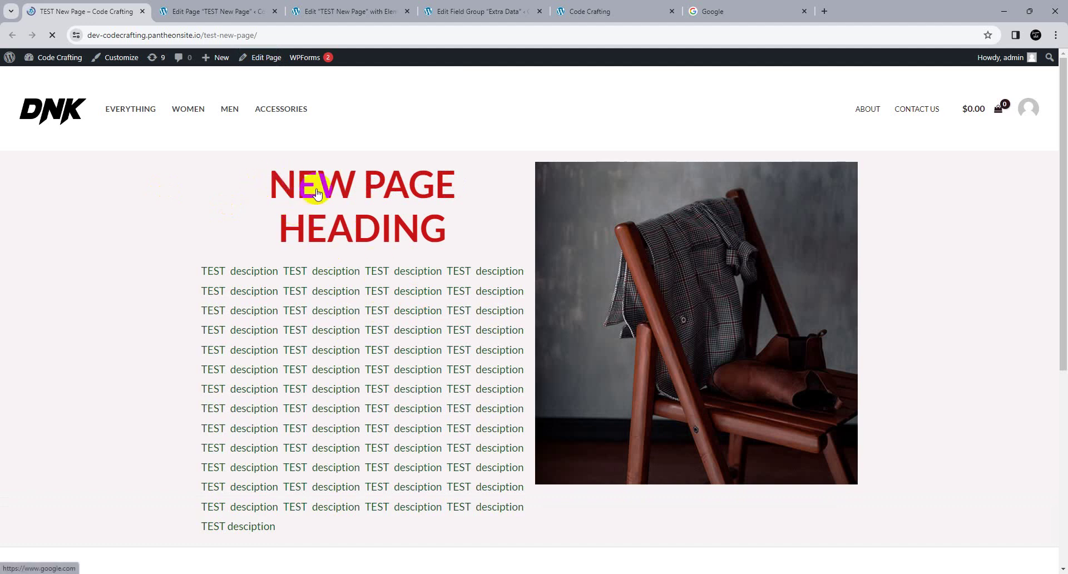
triple_click(317, 316)
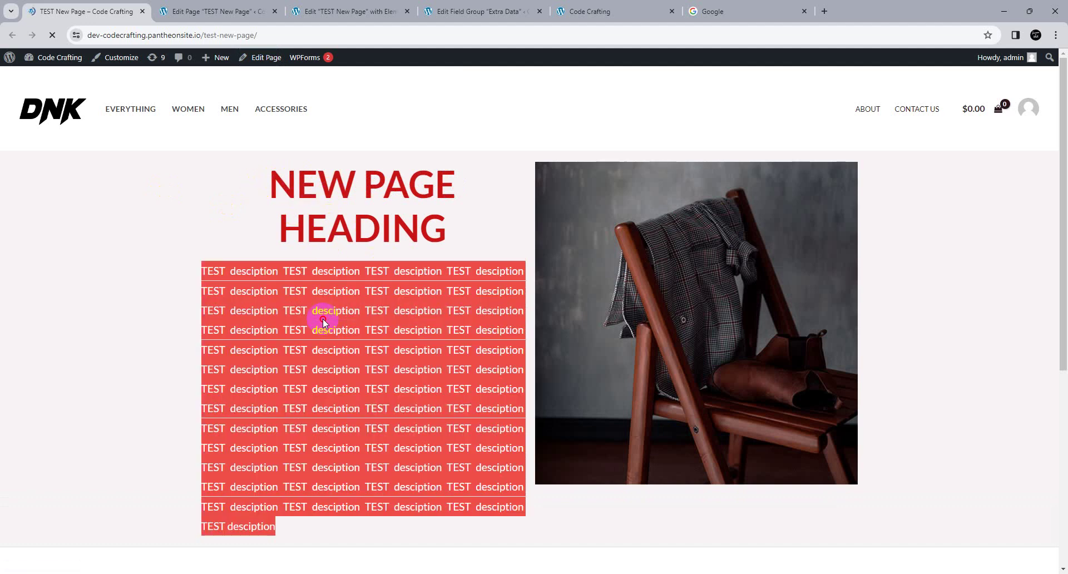
left_click(622, 336)
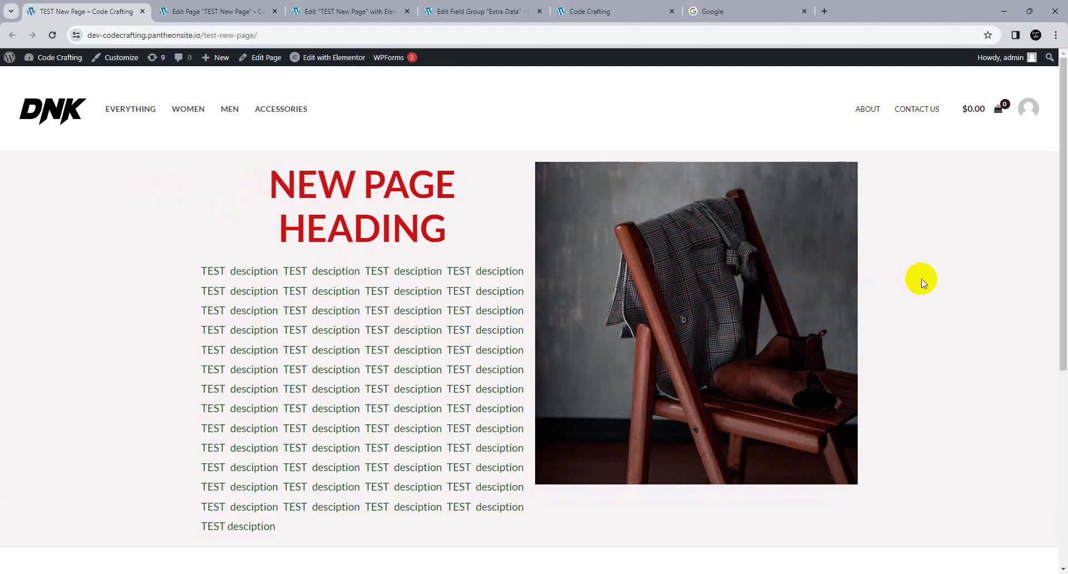